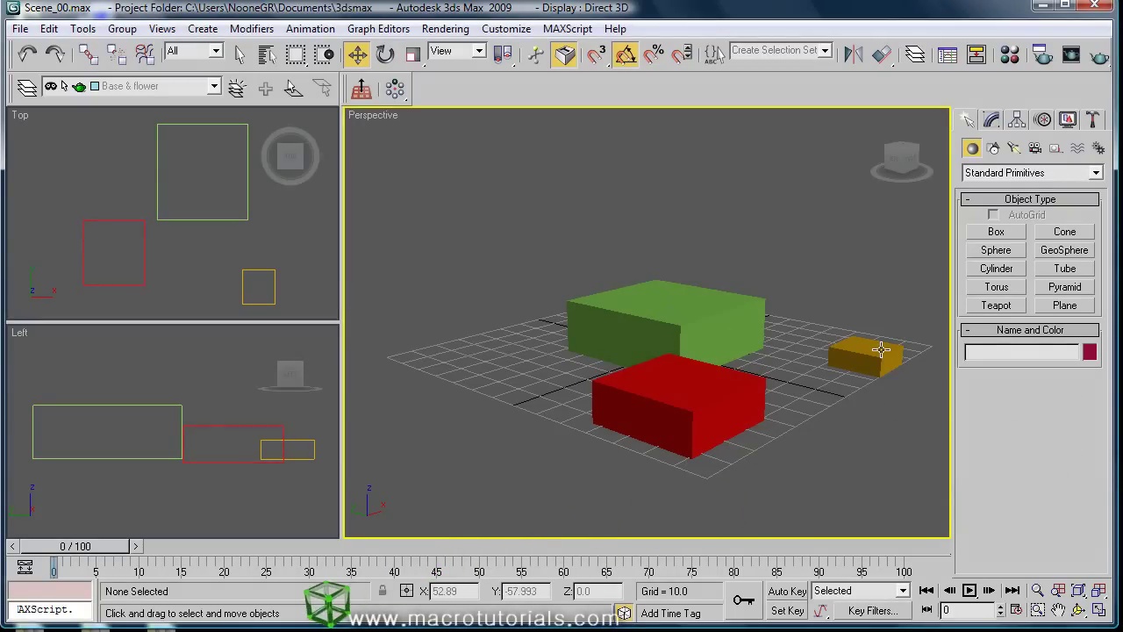
Try to position the red box over the green box by moving it freehand in the perspective view.
left_click(672, 395)
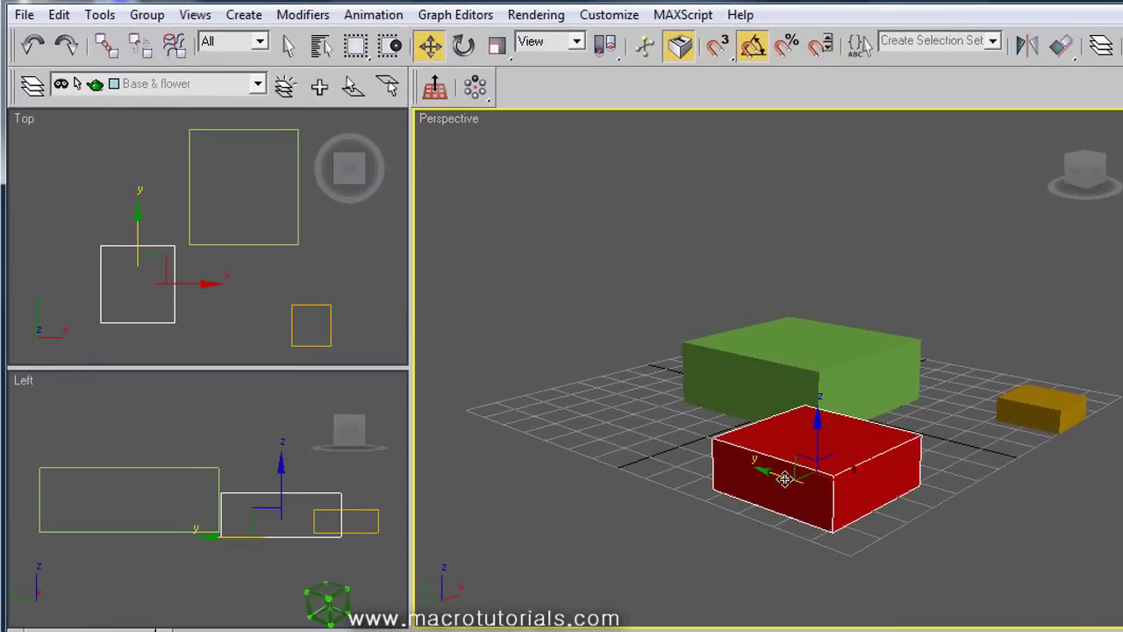
left_click_drag(785, 475, 671, 307)
left_click_drag(694, 360, 679, 408)
left_click_drag(624, 367, 816, 446)
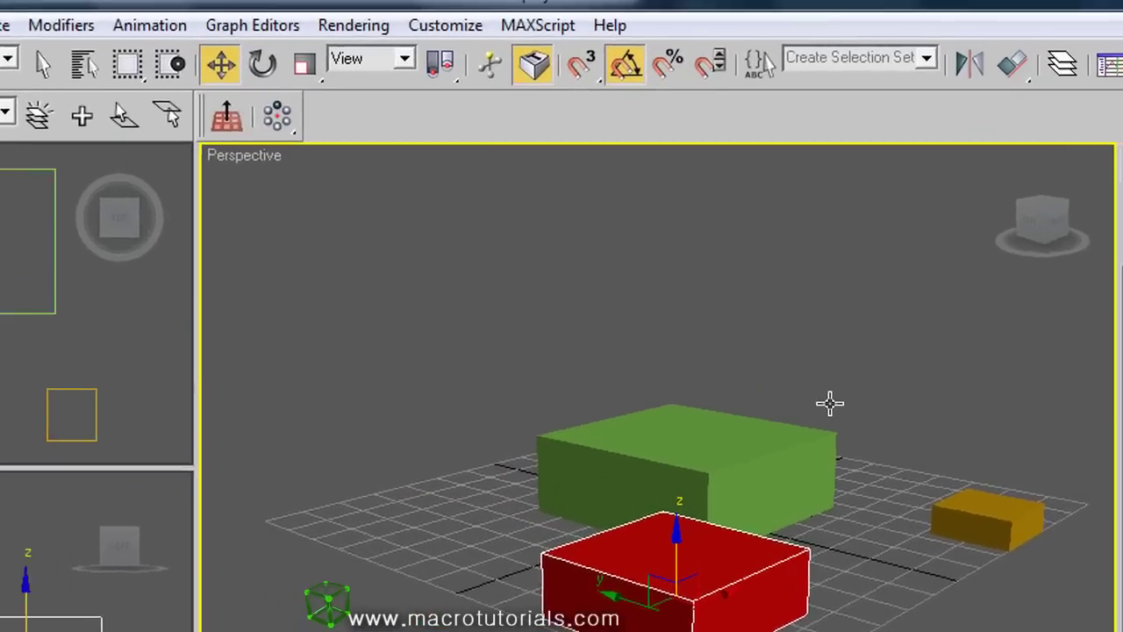
left_click(901, 269)
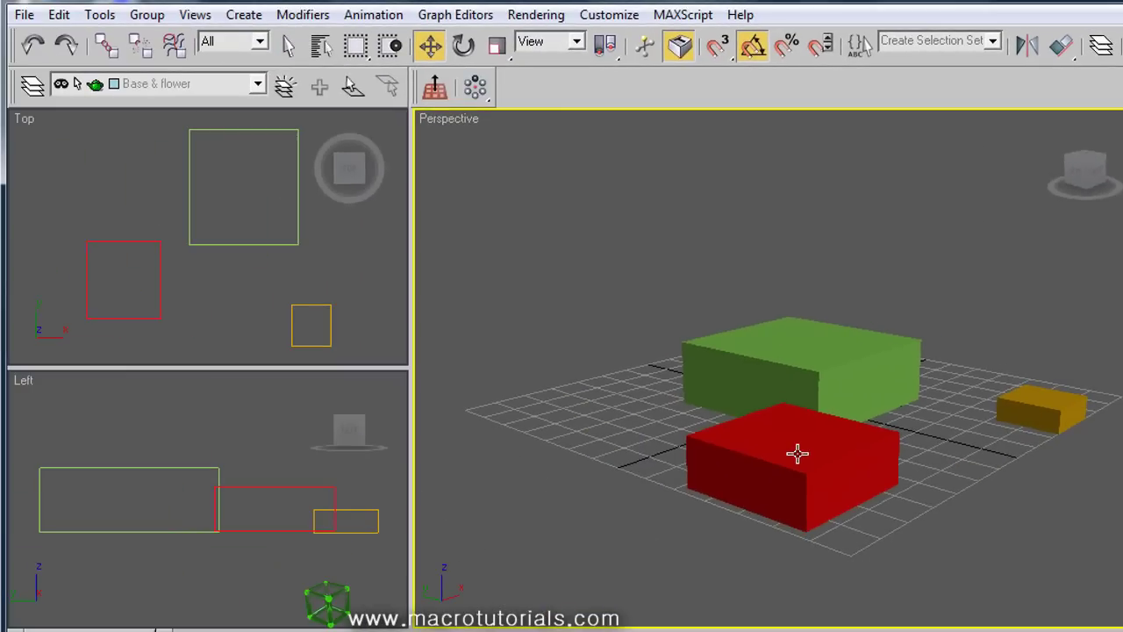
Orbit around the selected red box to examine its placement relative to the green box from below and above.
left_click(797, 453)
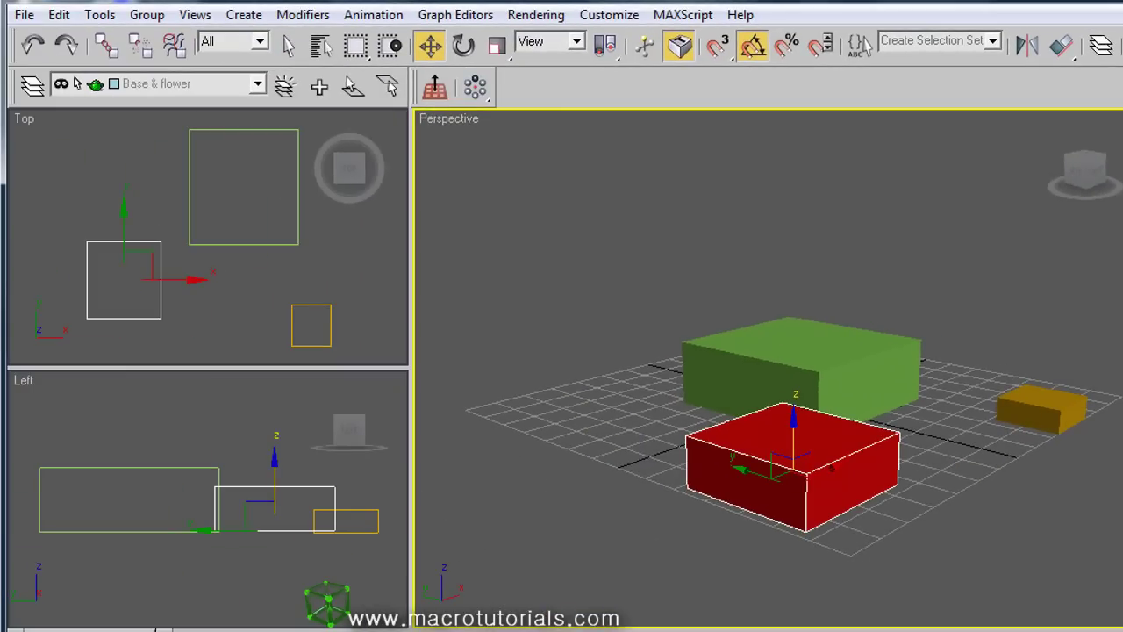
key("ctrl+r")
left_click_drag(847, 476, 789, 351)
right_click(789, 351)
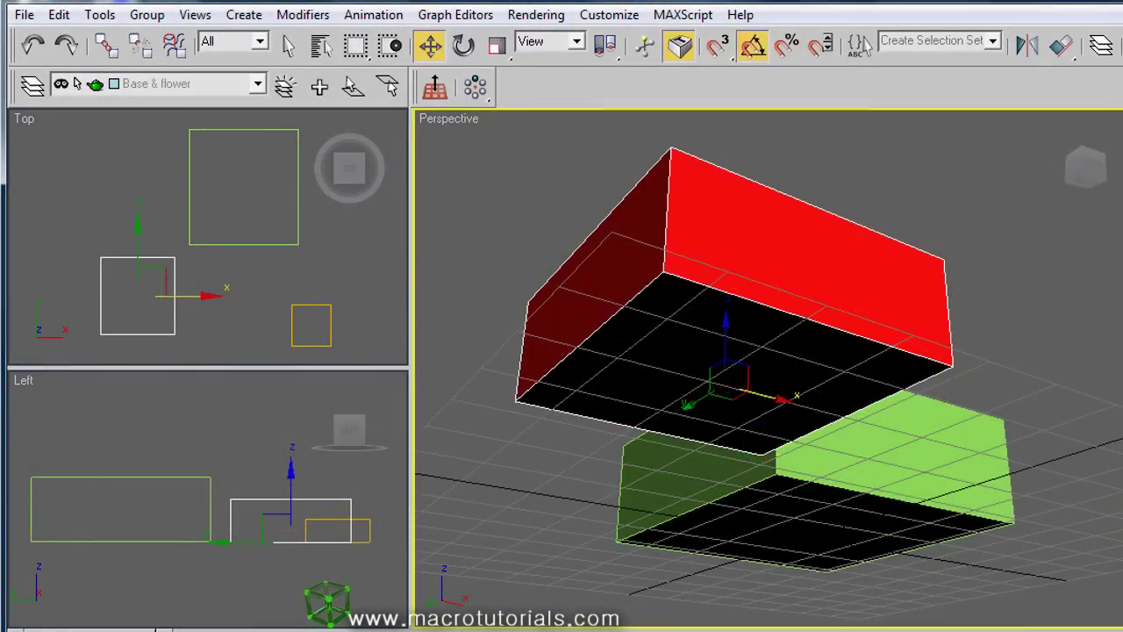
key("ctrl+r")
left_click_drag(878, 394, 887, 441)
scroll(877, 426, "down", 5)
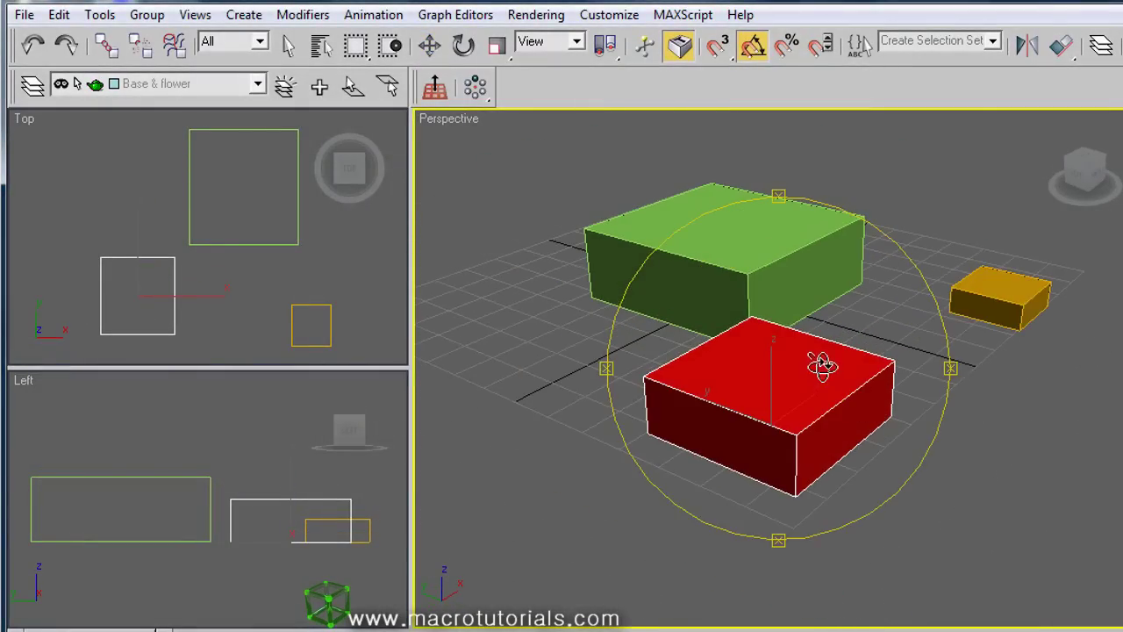
Make the green box see-through in the viewport and deselect it.
key("w")
left_click(797, 289)
key("alt+x")
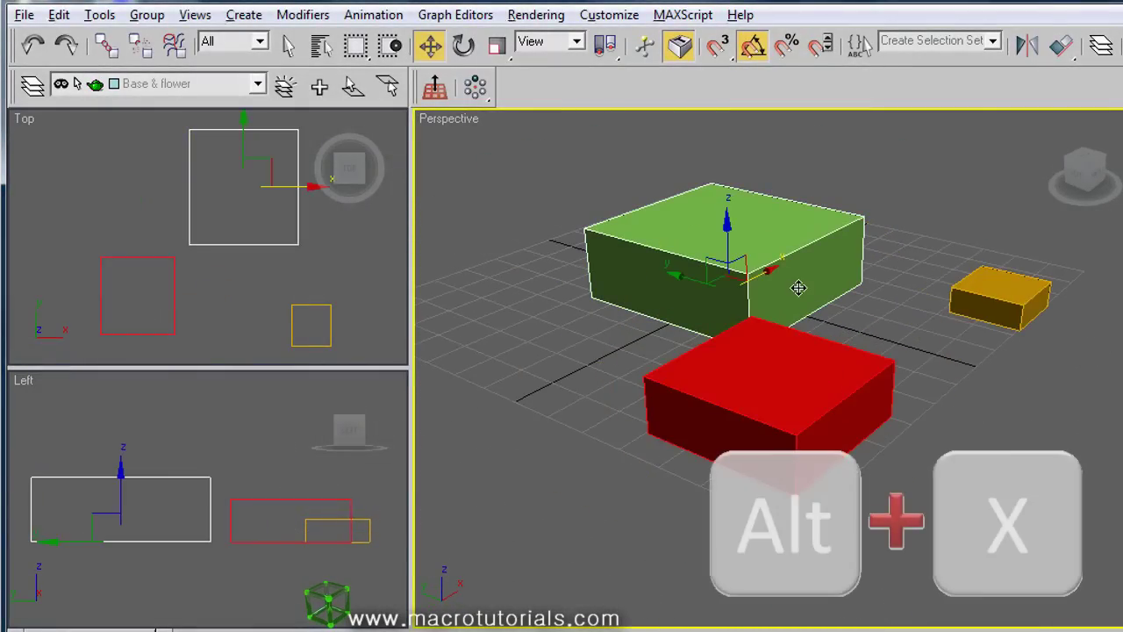
middle_click_drag(871, 320, 905, 403)
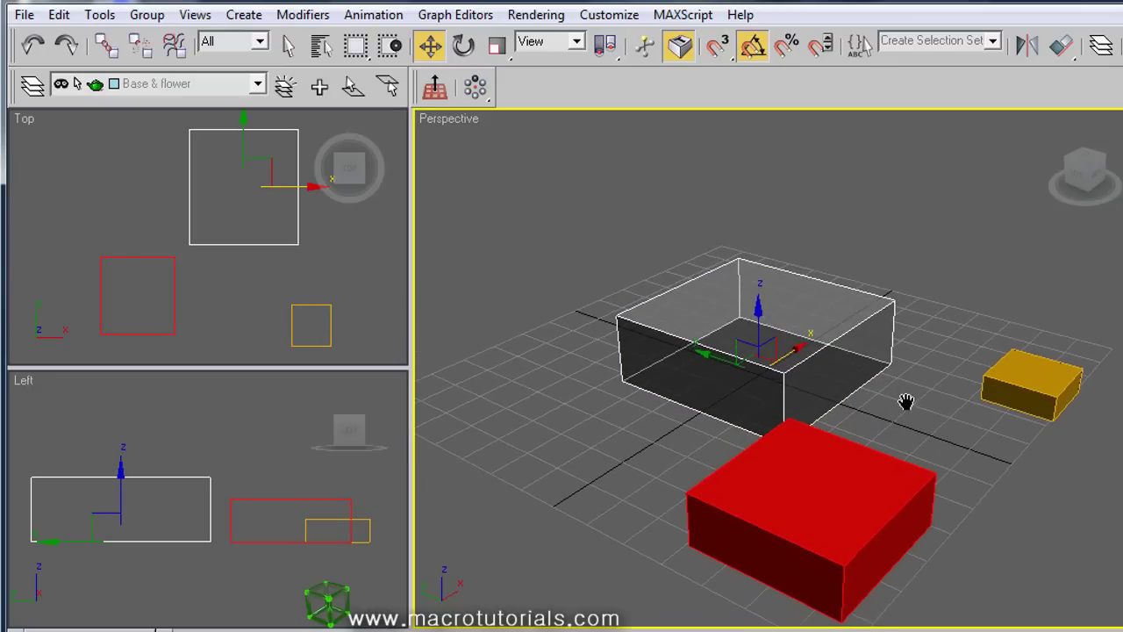
left_click(952, 260)
Align the red box to the green box in X and Y position, pivot point to pivot point.
left_click(835, 449)
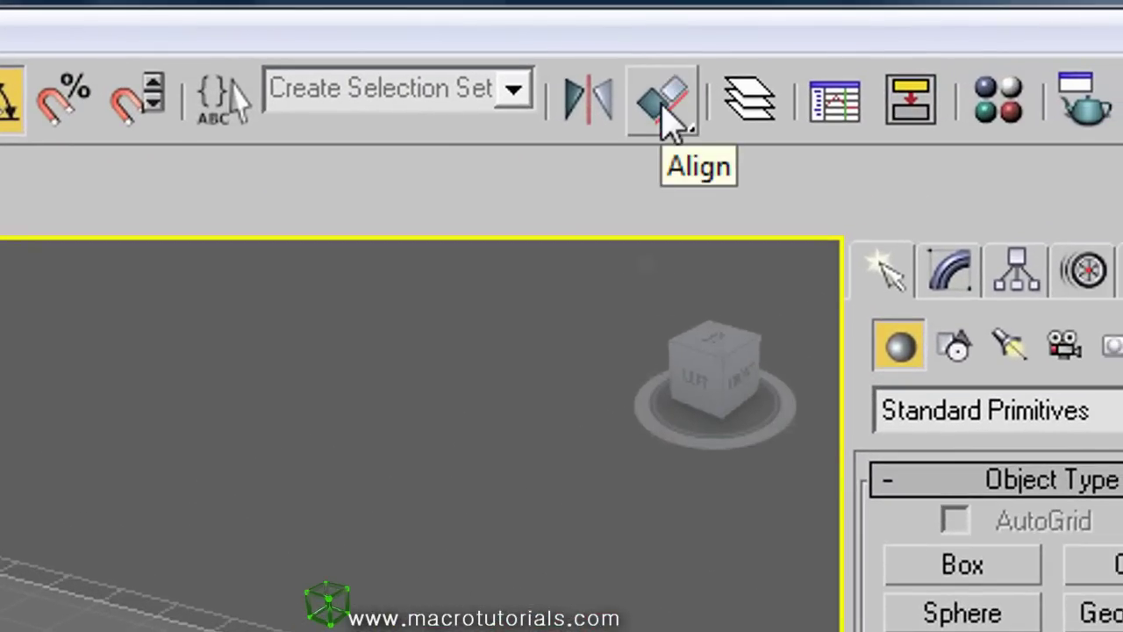
left_click(667, 122)
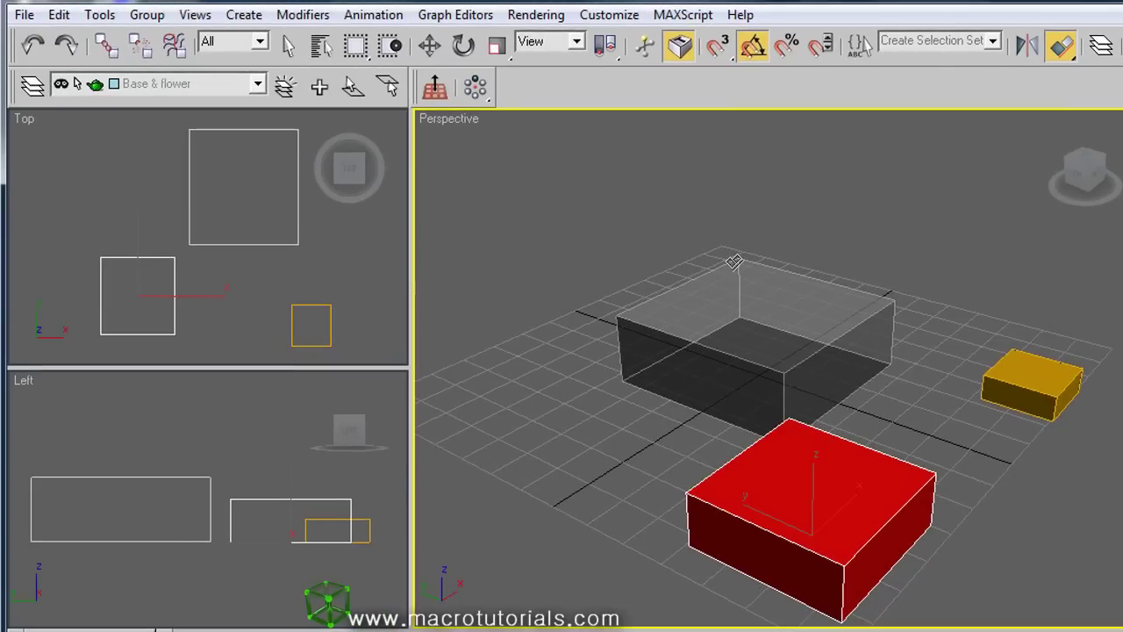
left_click(726, 291)
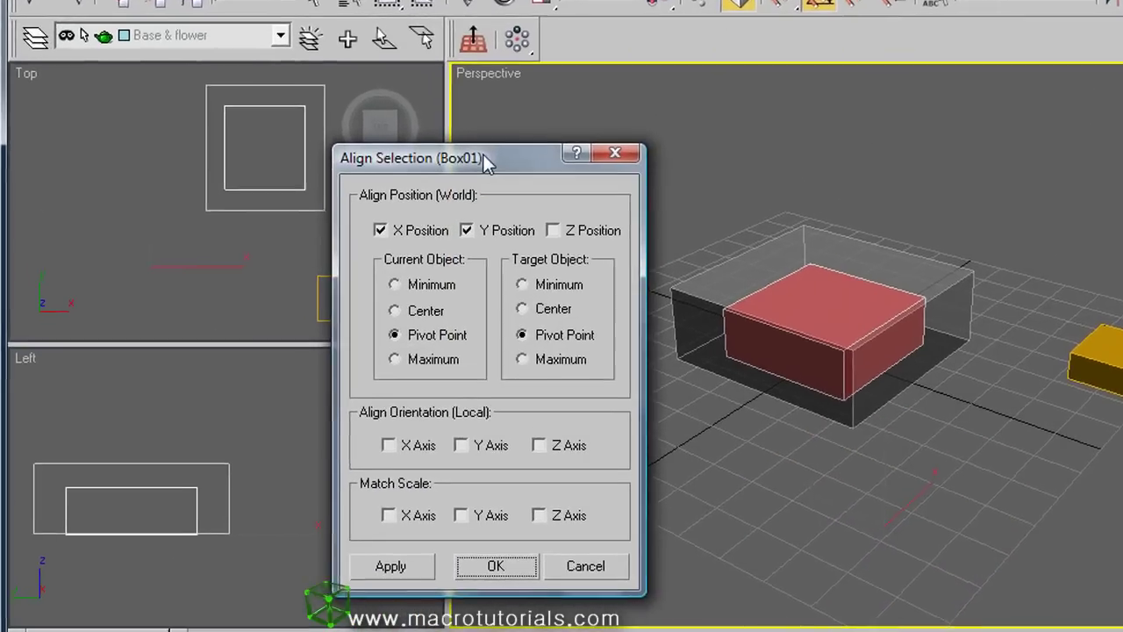
left_click_drag(440, 191, 427, 198)
left_click_drag(588, 39, 589, 37)
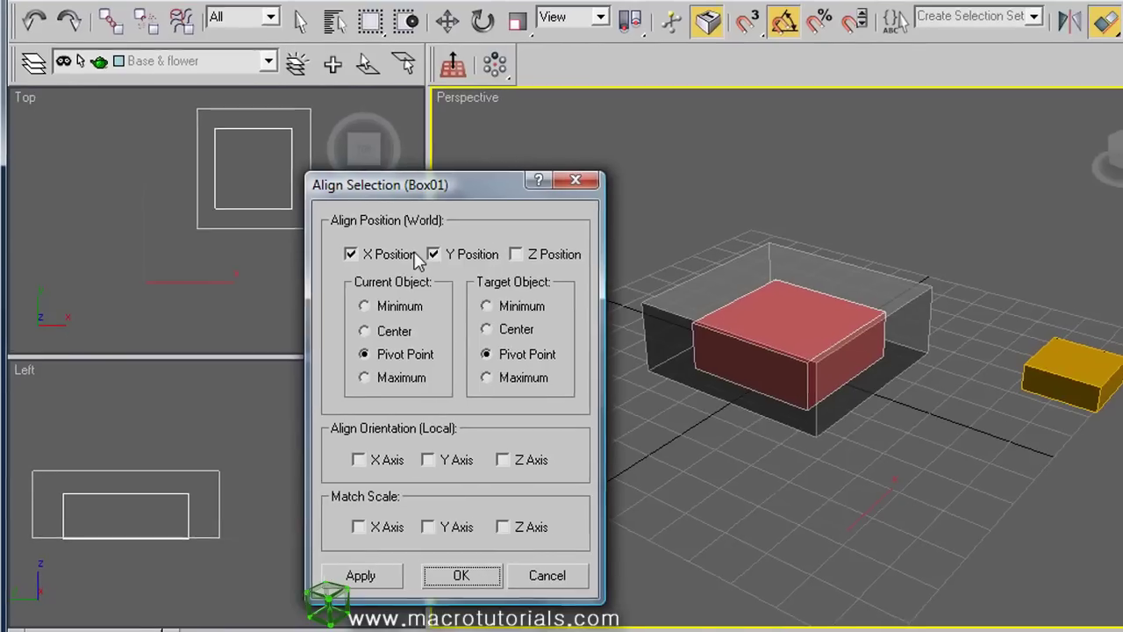
left_click(389, 356)
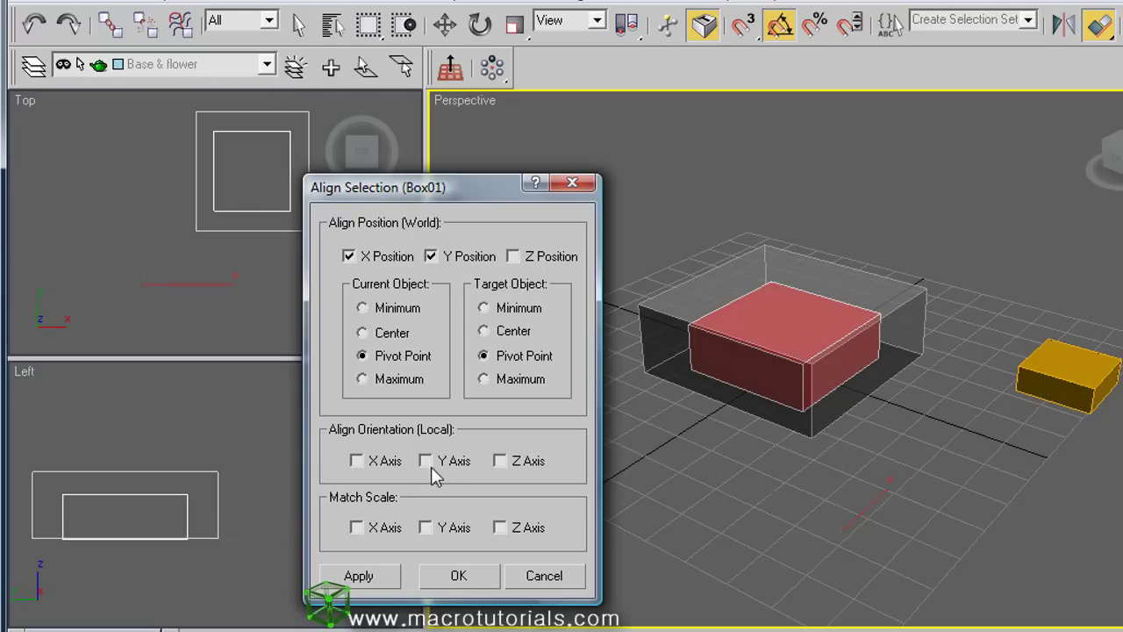
left_click(459, 577)
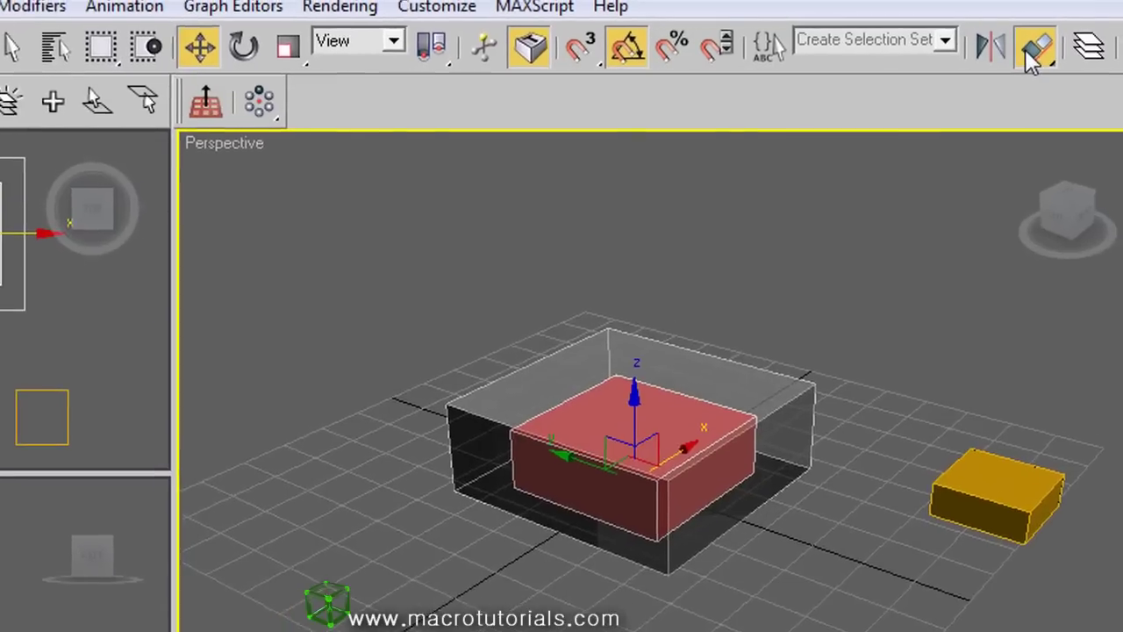
Set up another alignment of the red box to the green box with only Z Position enabled.
left_click(1034, 54)
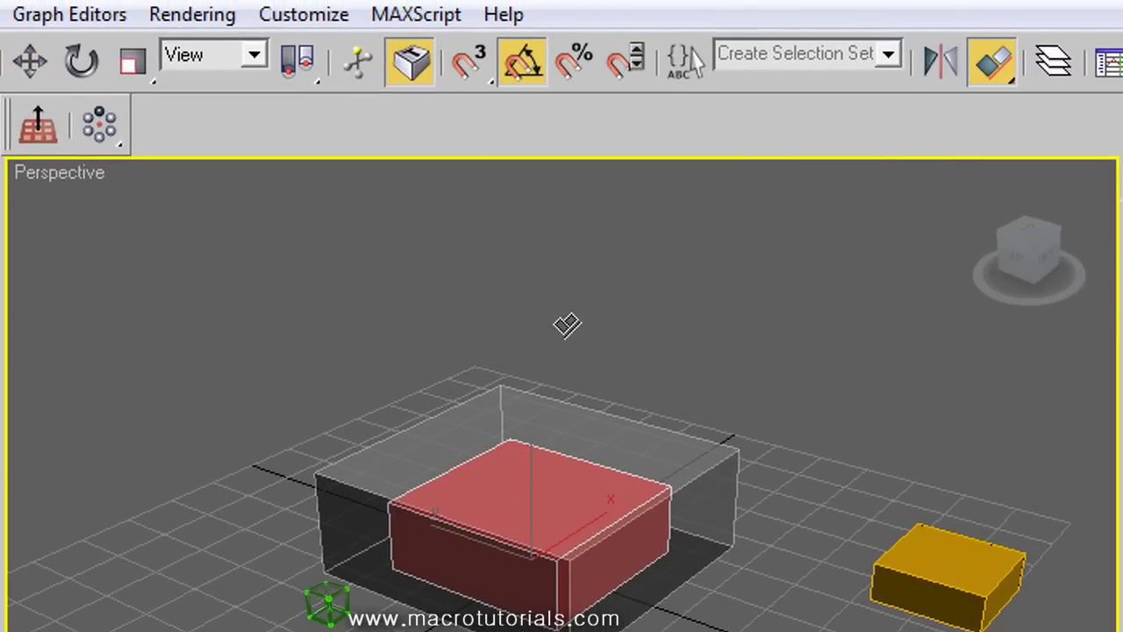
left_click(486, 397)
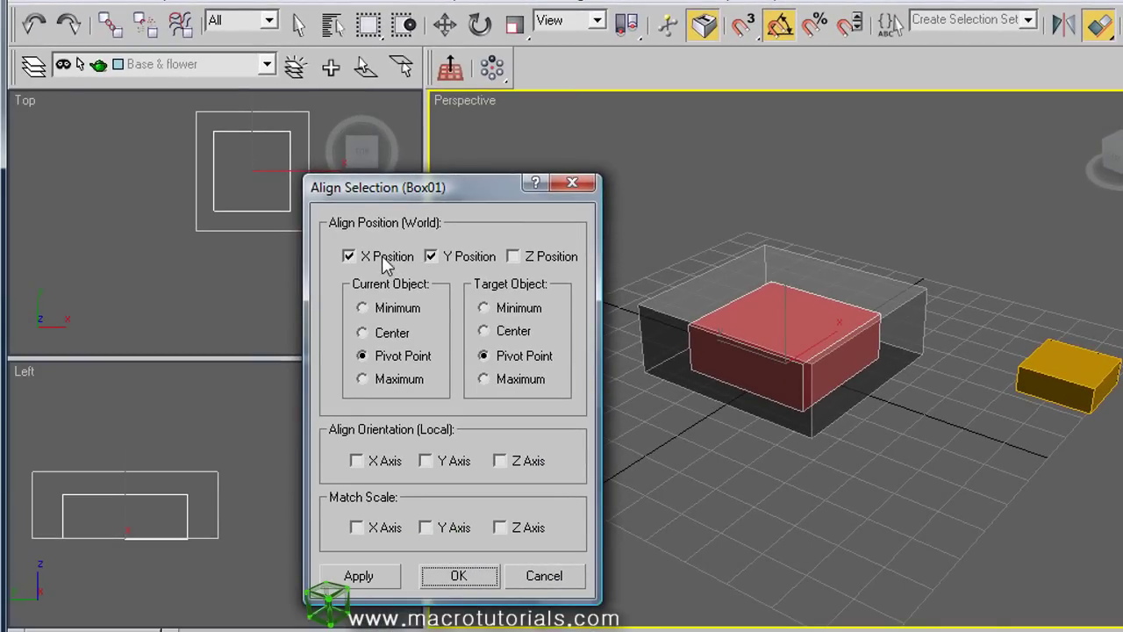
left_click(384, 259)
left_click(430, 257)
left_click(511, 256)
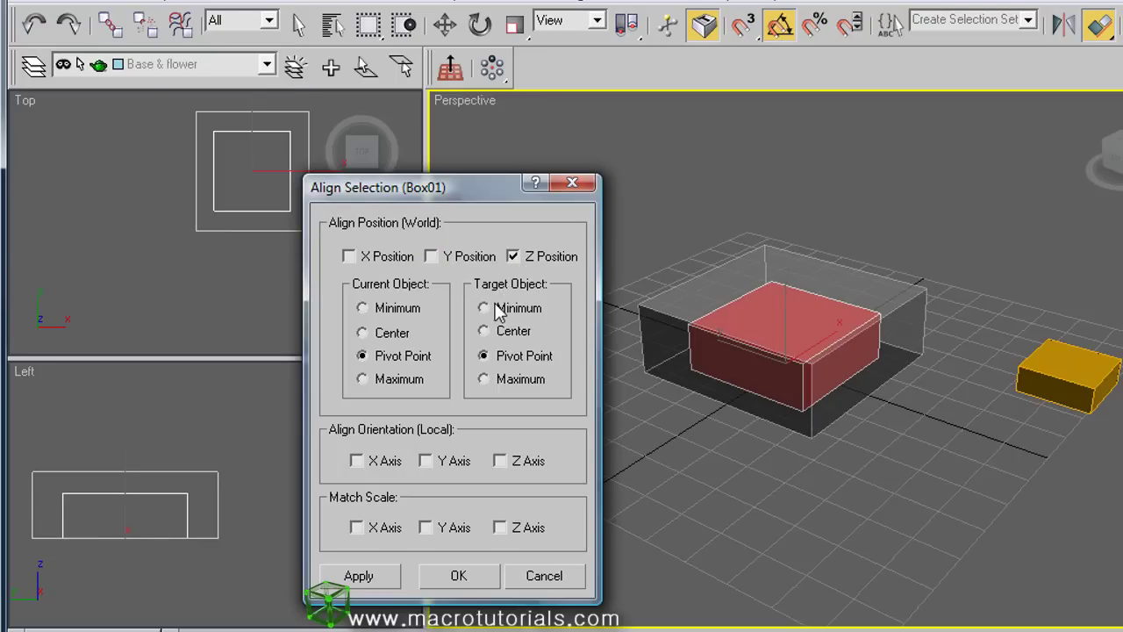
Try combinations of Minimum, Center, Pivot Point and Maximum for the current and target objects in the Z alignment.
left_click(484, 379)
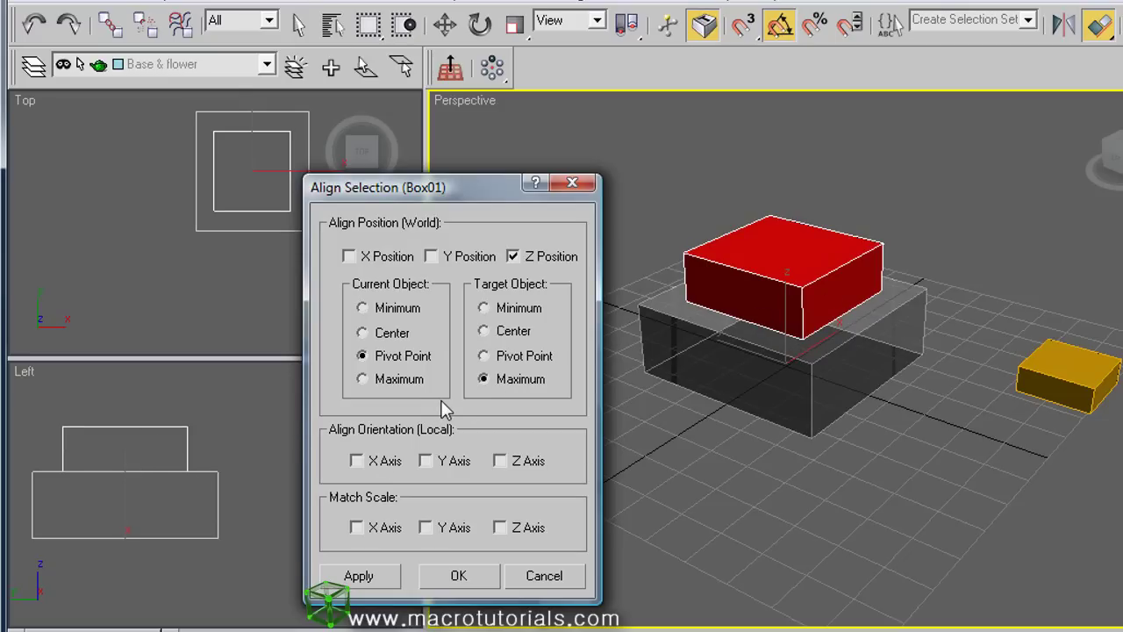
left_click(379, 333)
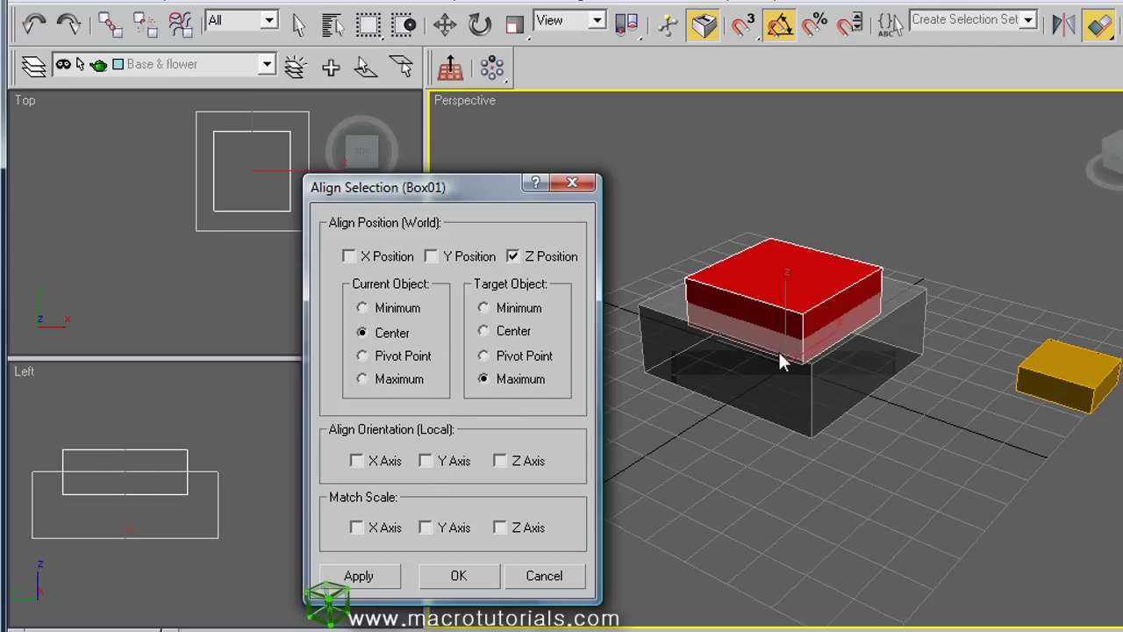
left_click(395, 310)
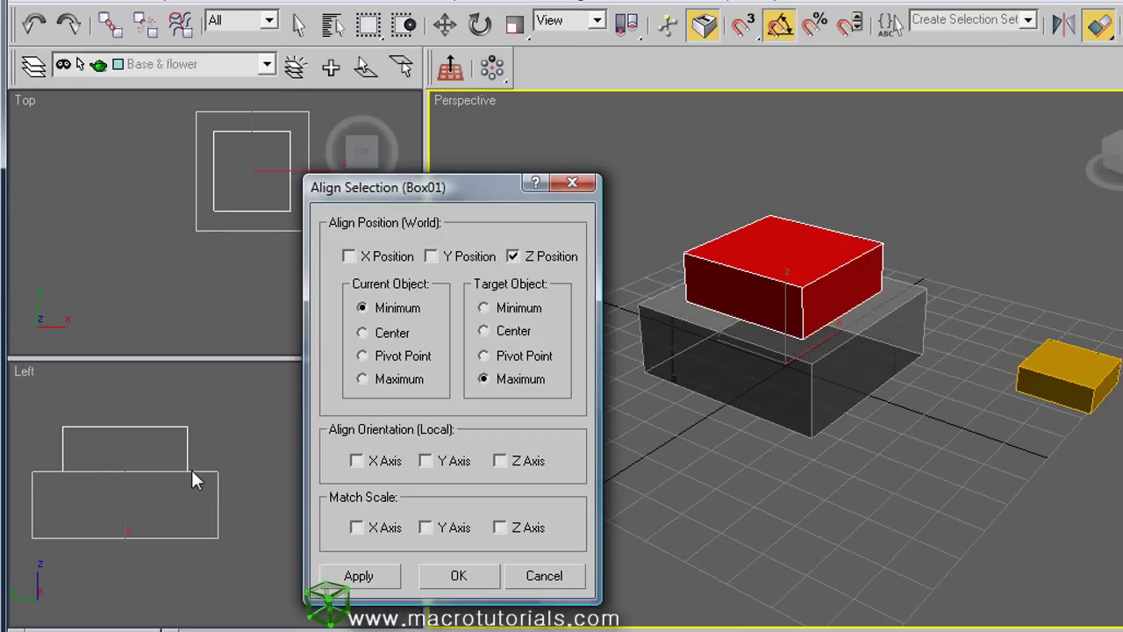
left_click(376, 379)
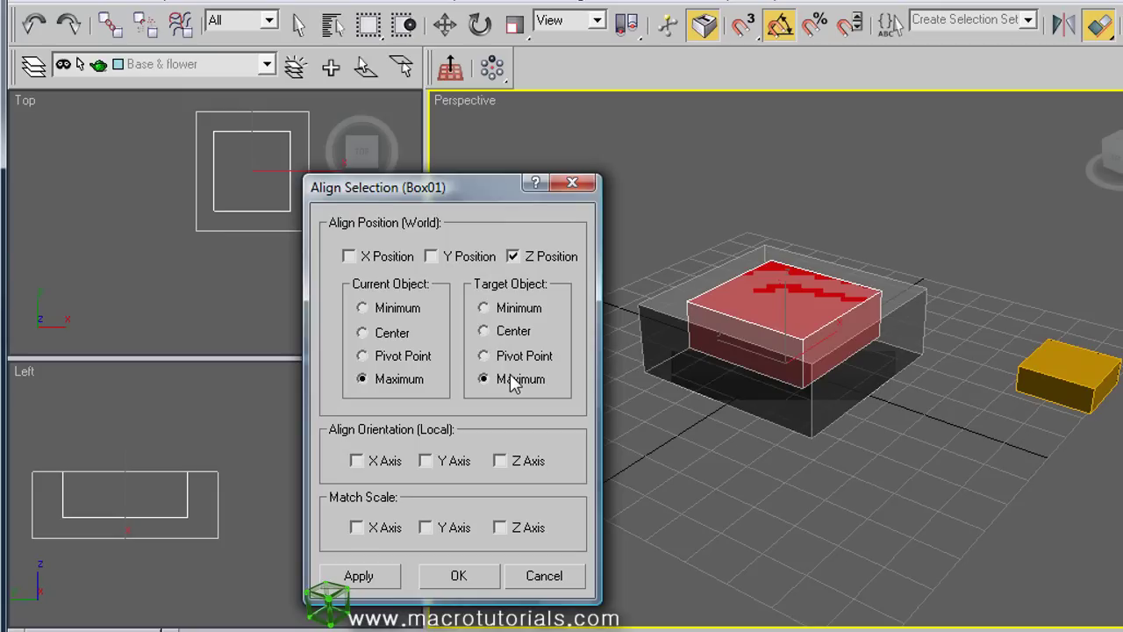
left_click(513, 329)
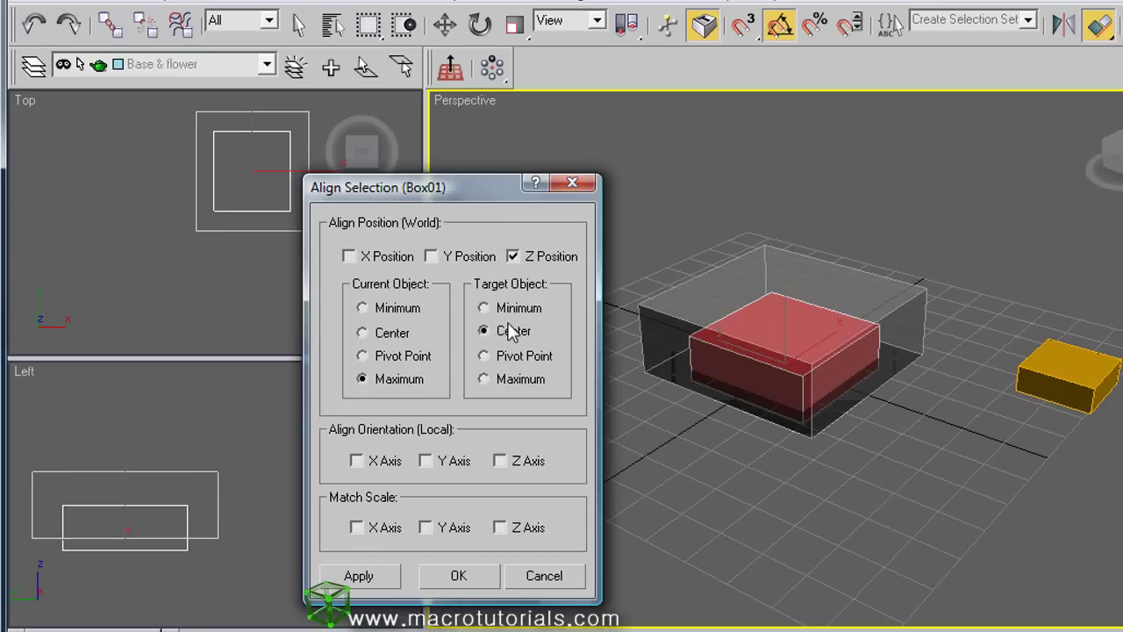
left_click(502, 308)
left_click(497, 360)
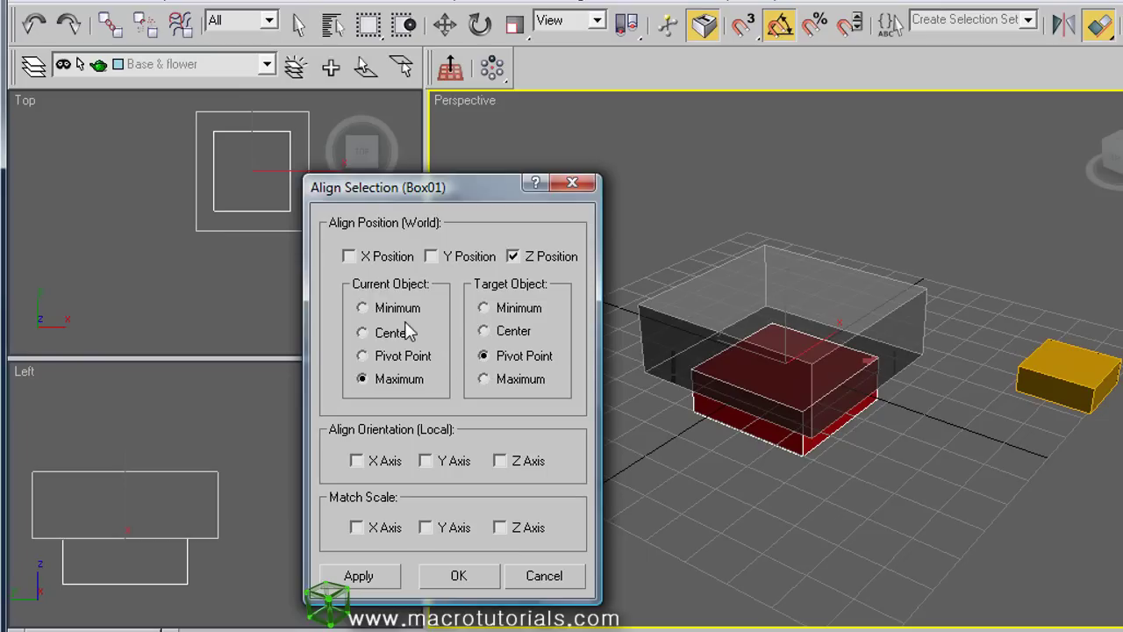
Align the red box's Minimum to the green box's Maximum in Z, finish the alignment and deselect the box.
left_click(363, 307)
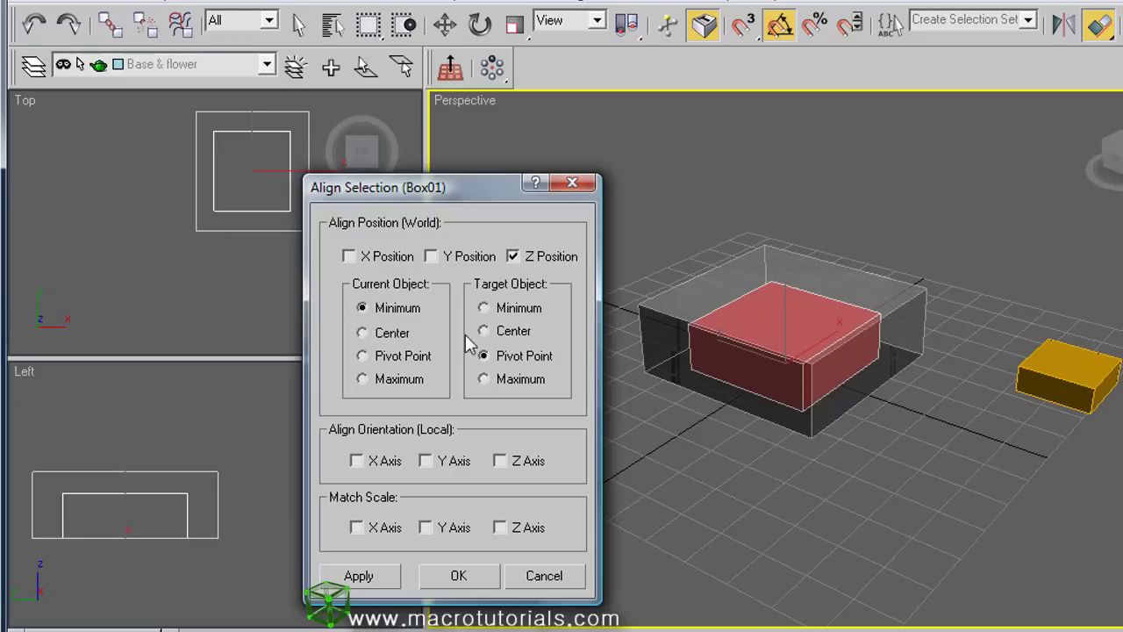
left_click(485, 378)
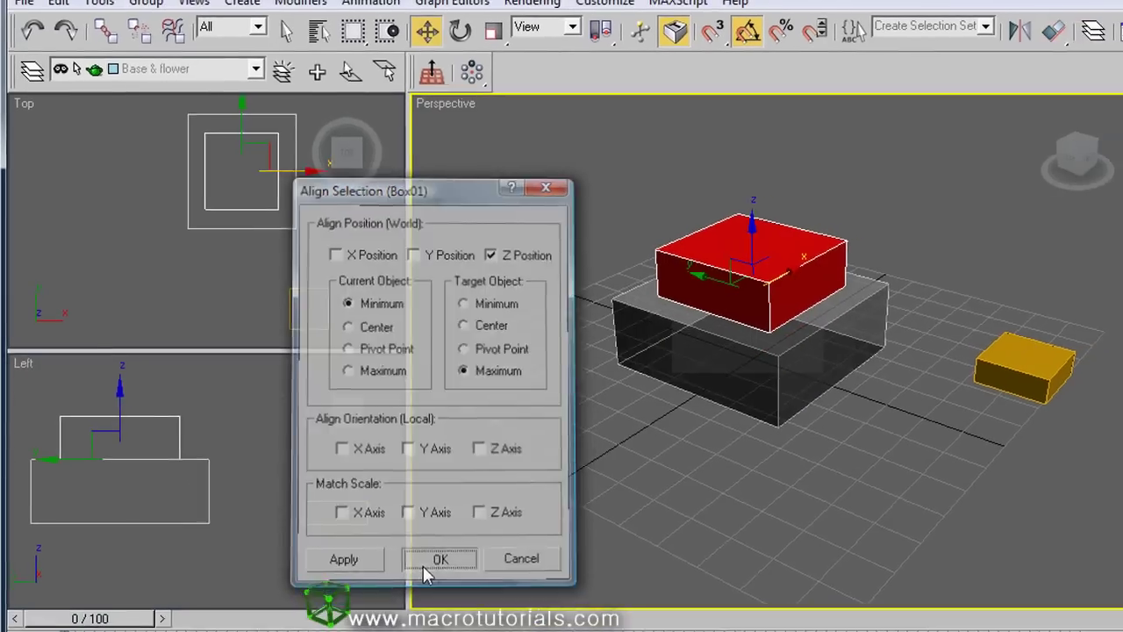
left_click(456, 575)
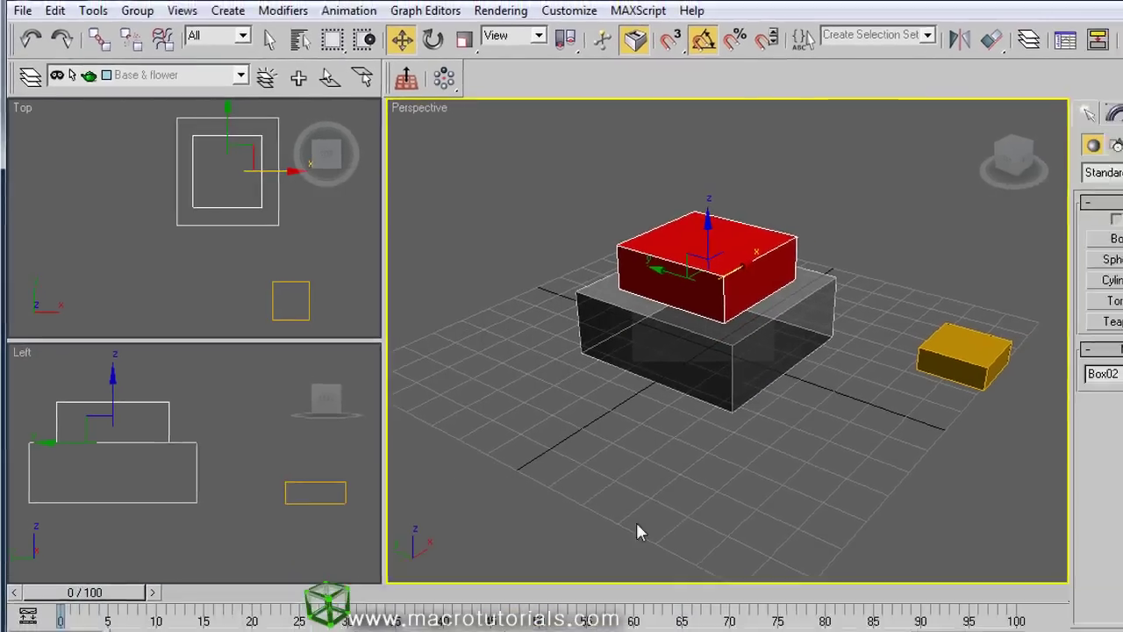
left_click(770, 457)
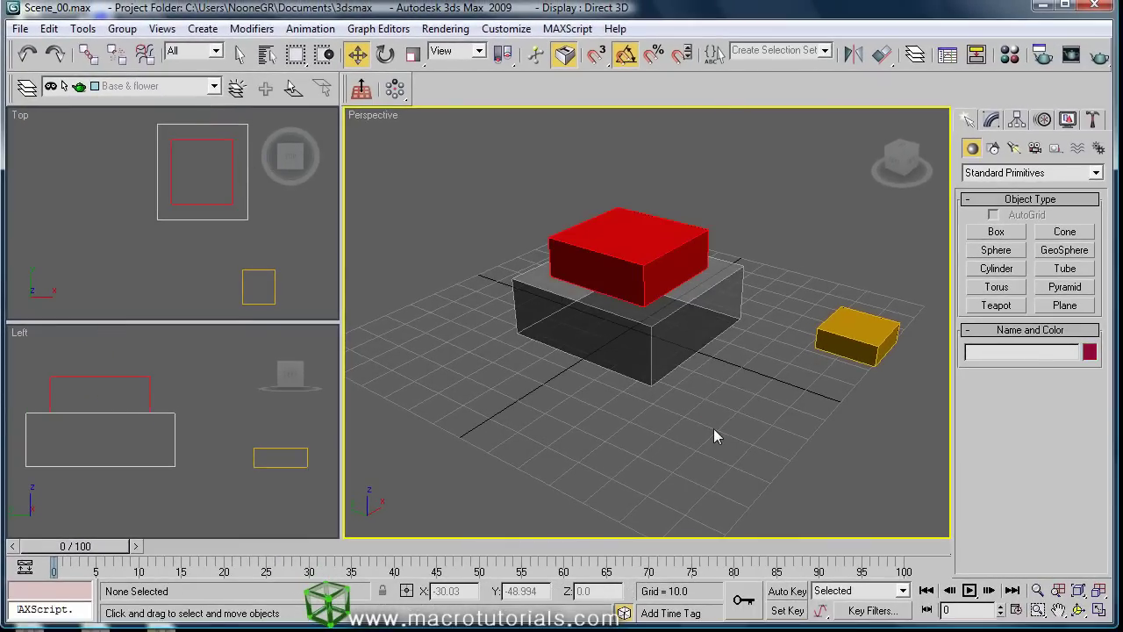
Make the red box on top of the green box see-through.
left_click(1079, 610)
left_click_drag(671, 400, 626, 391)
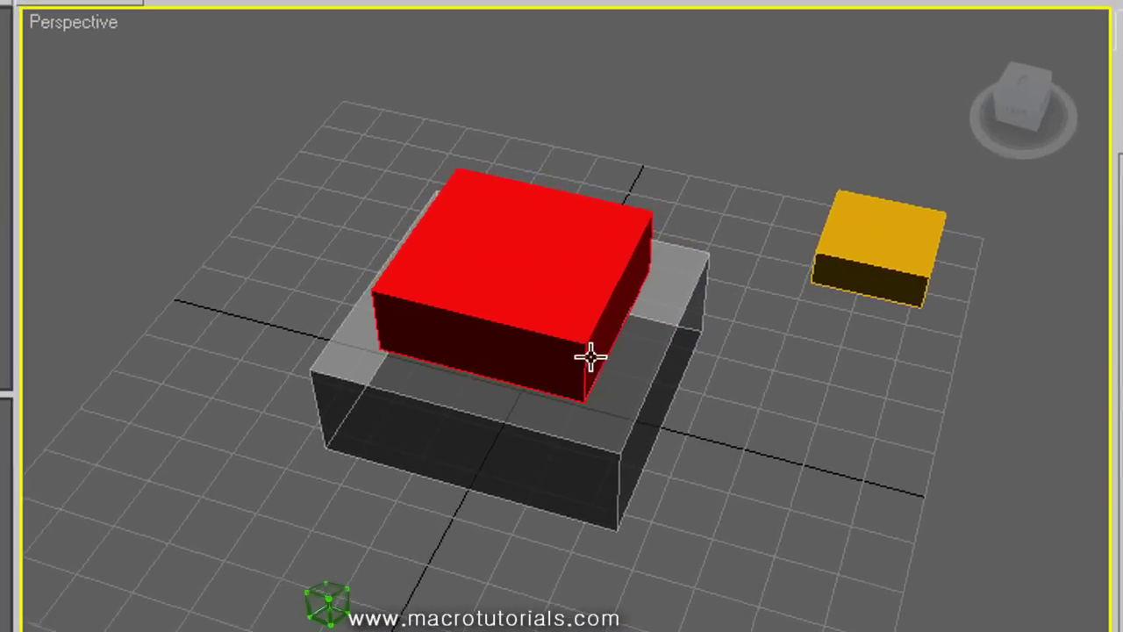
left_click(627, 260)
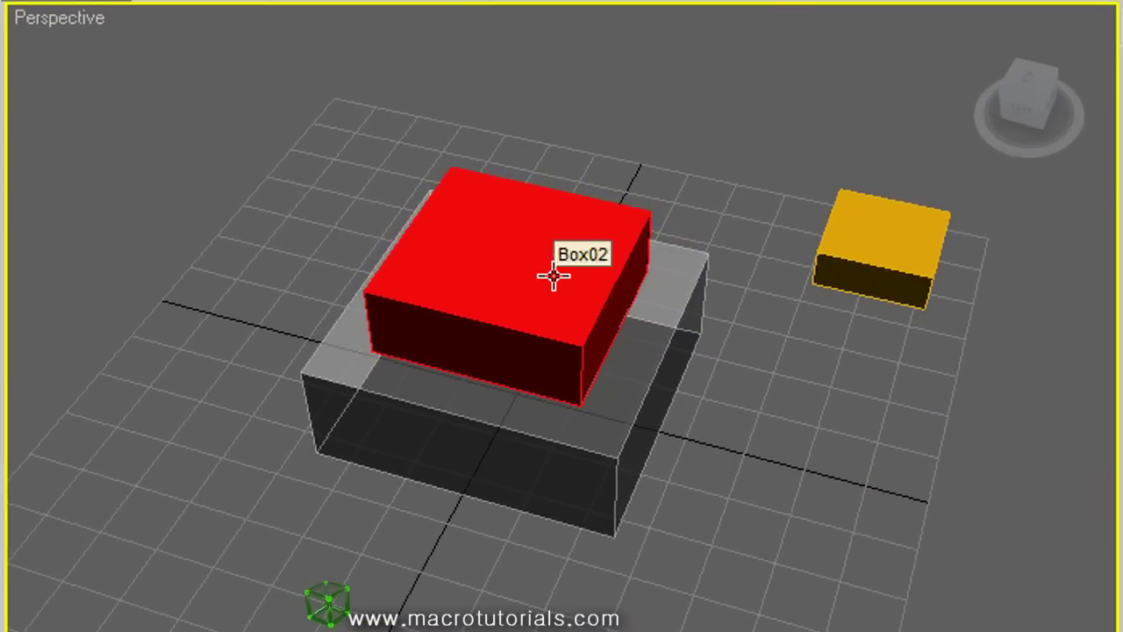
key("alt+x")
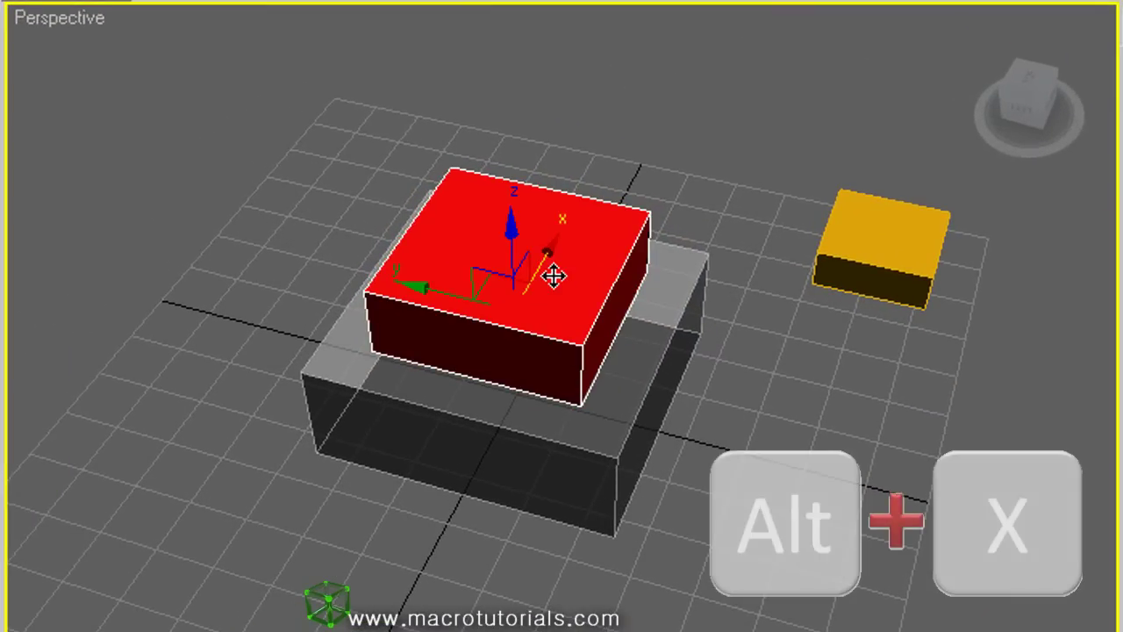
key("alt+x")
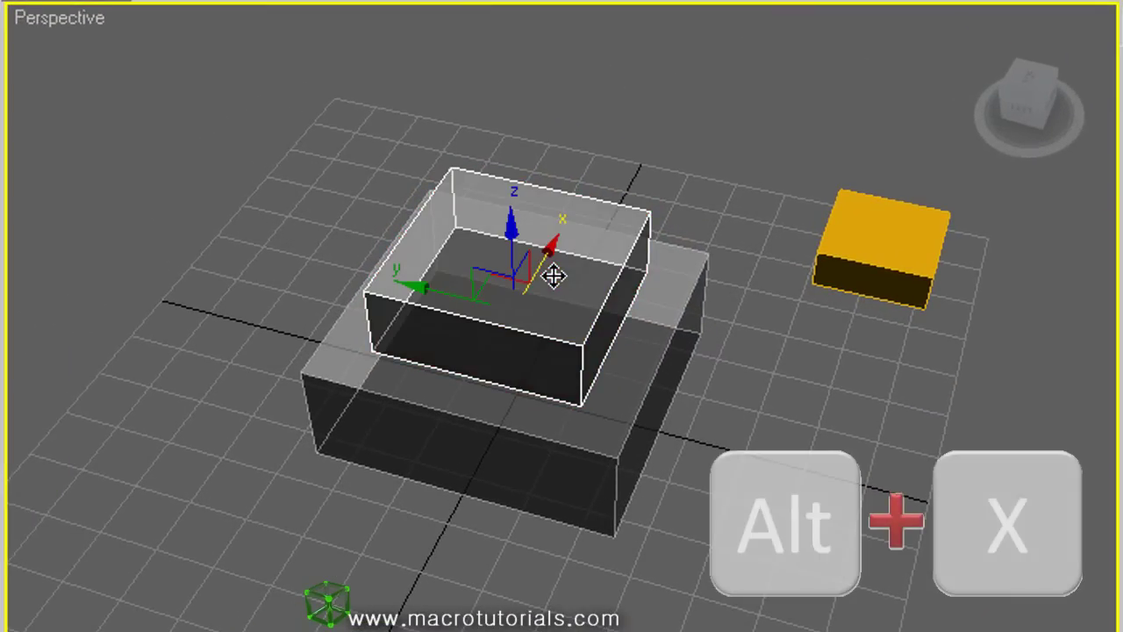
Return the green box to solid display and deselect it.
left_click(630, 422)
key("alt+x")
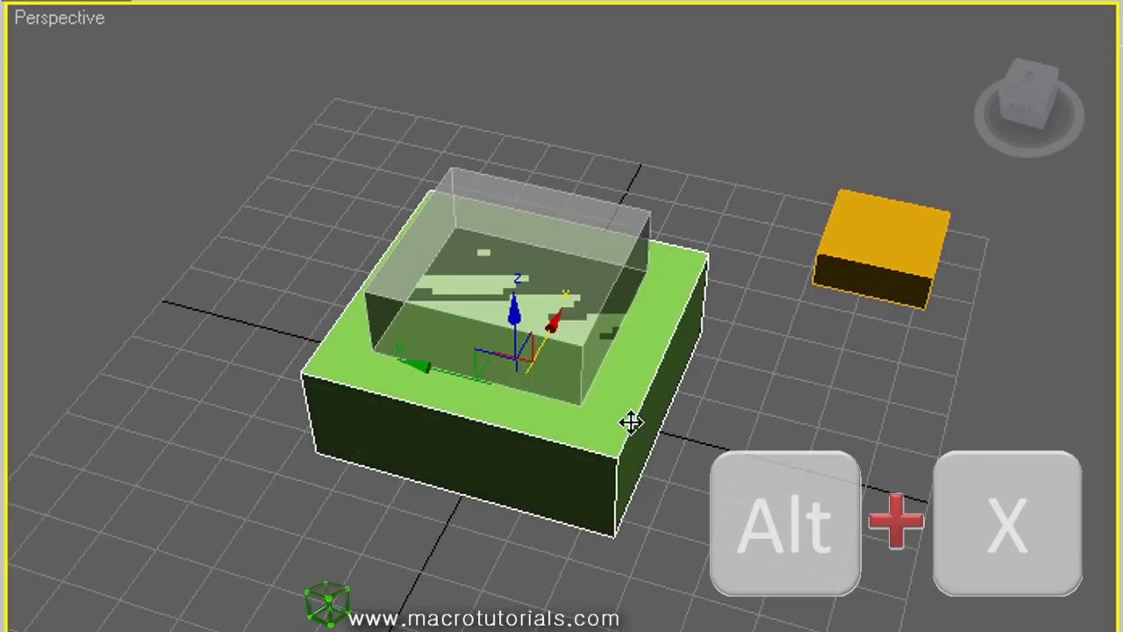
left_click(709, 426)
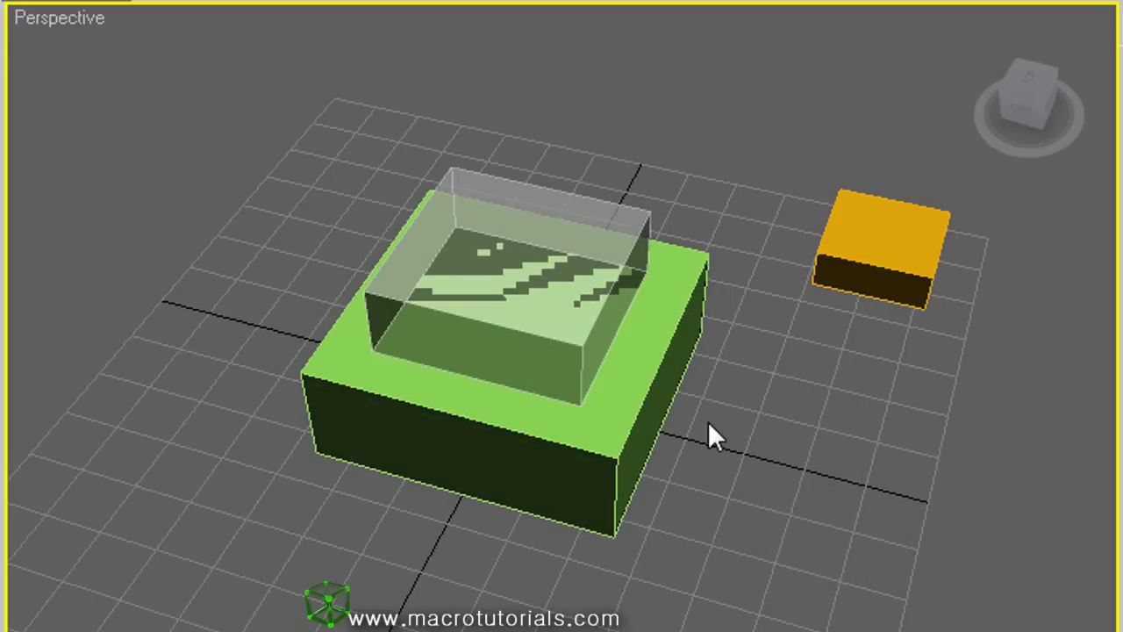
Align the orange box to the see-through red box in X and Y only, Center to Center.
left_click(842, 223)
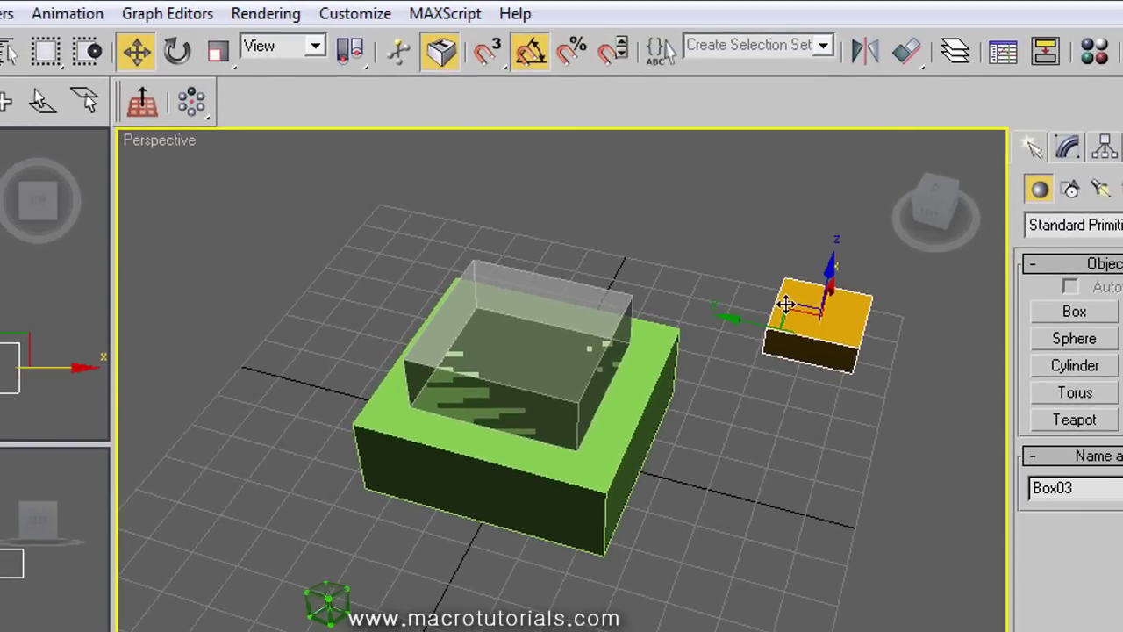
left_click(908, 50)
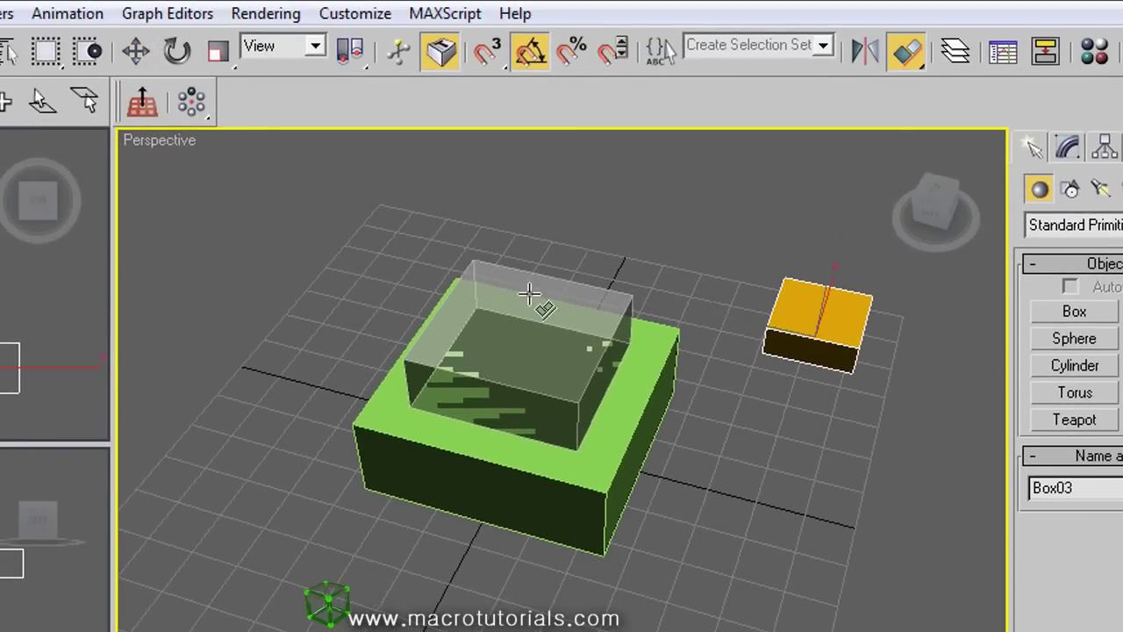
left_click(529, 295)
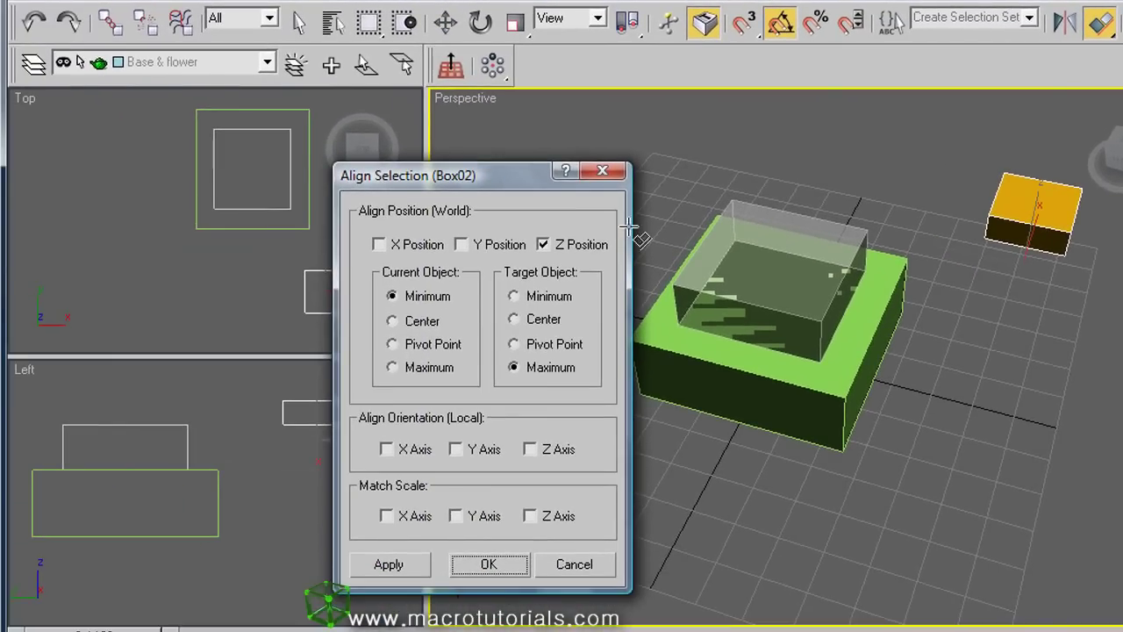
left_click(543, 247)
left_click(406, 247)
left_click(461, 245)
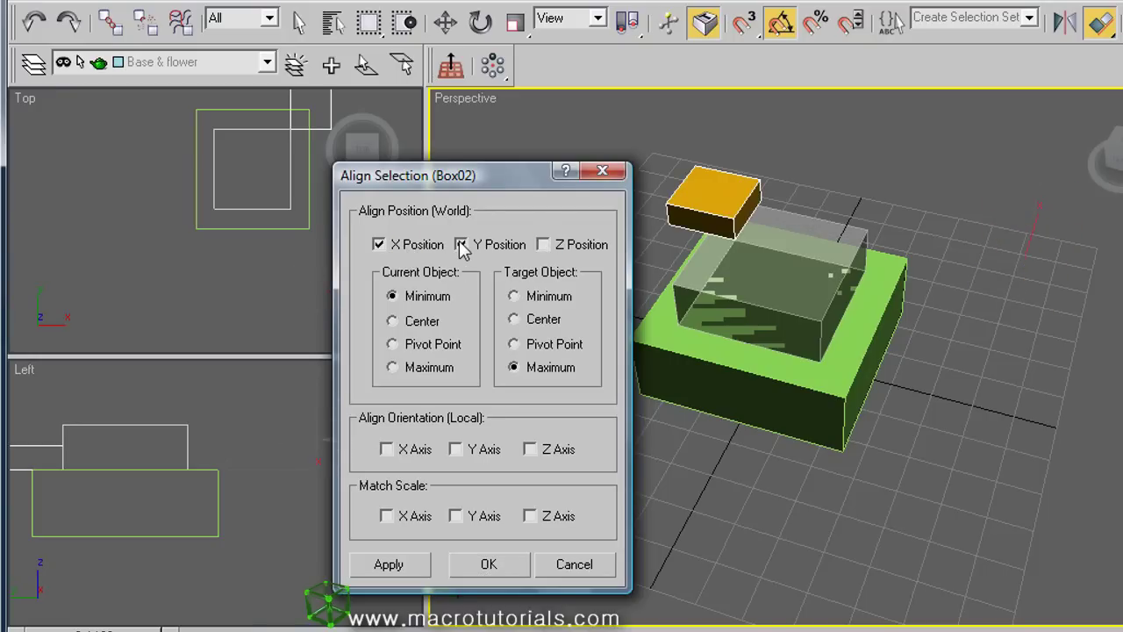
left_click(394, 320)
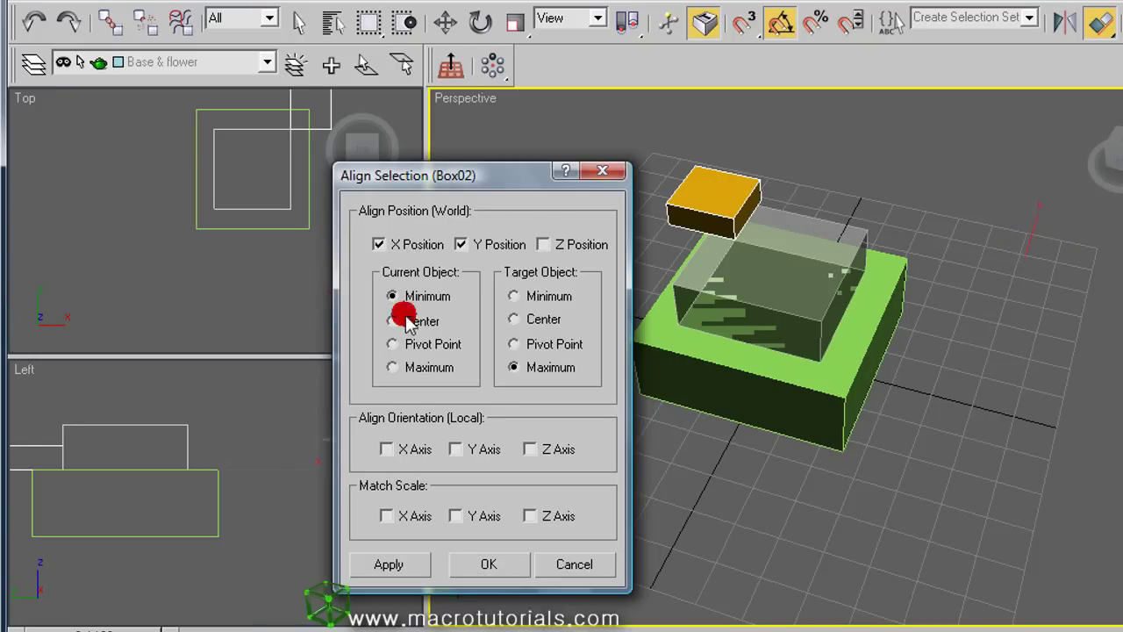
left_click(529, 325)
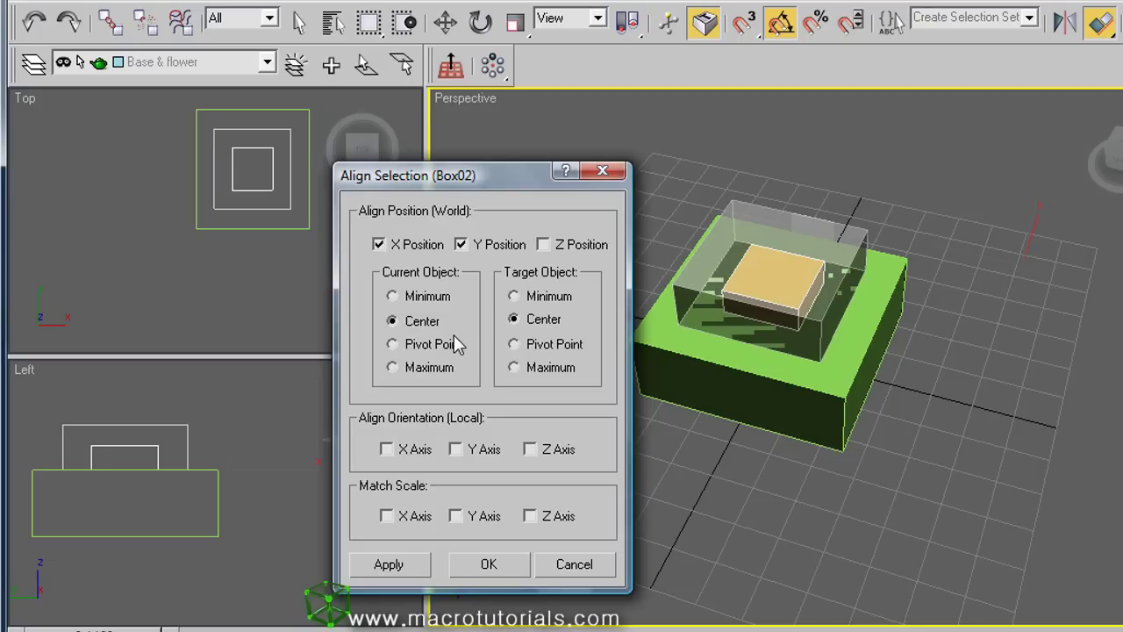
Limit the alignment to X, try the orange box's Maximum, and finish with its Minimum on the red box's Minimum.
left_click(461, 245)
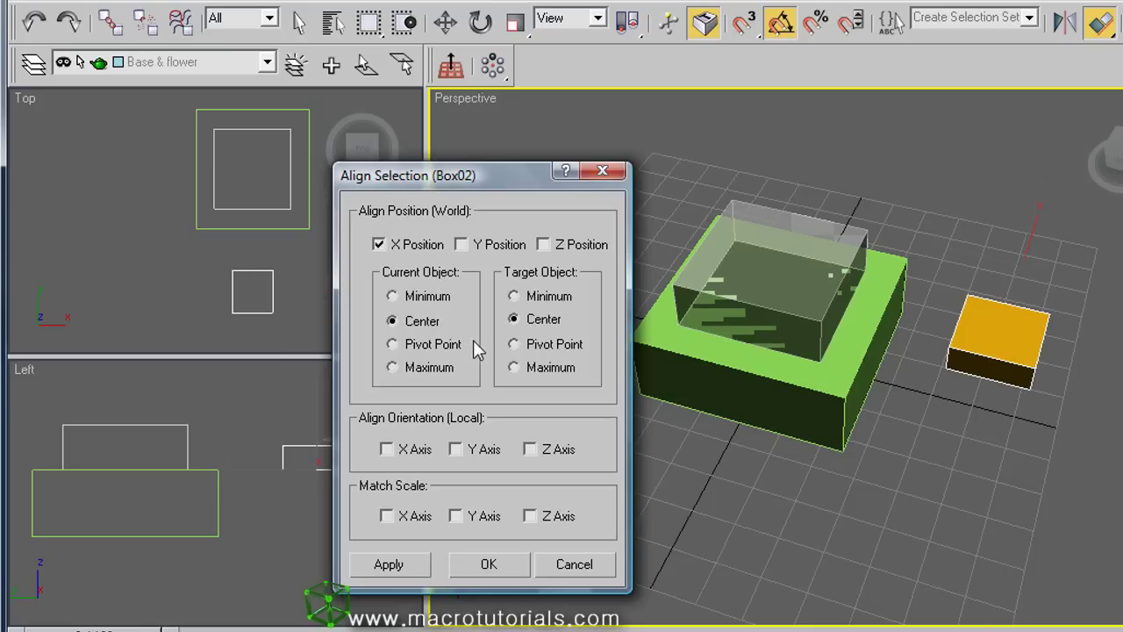
left_click(432, 364)
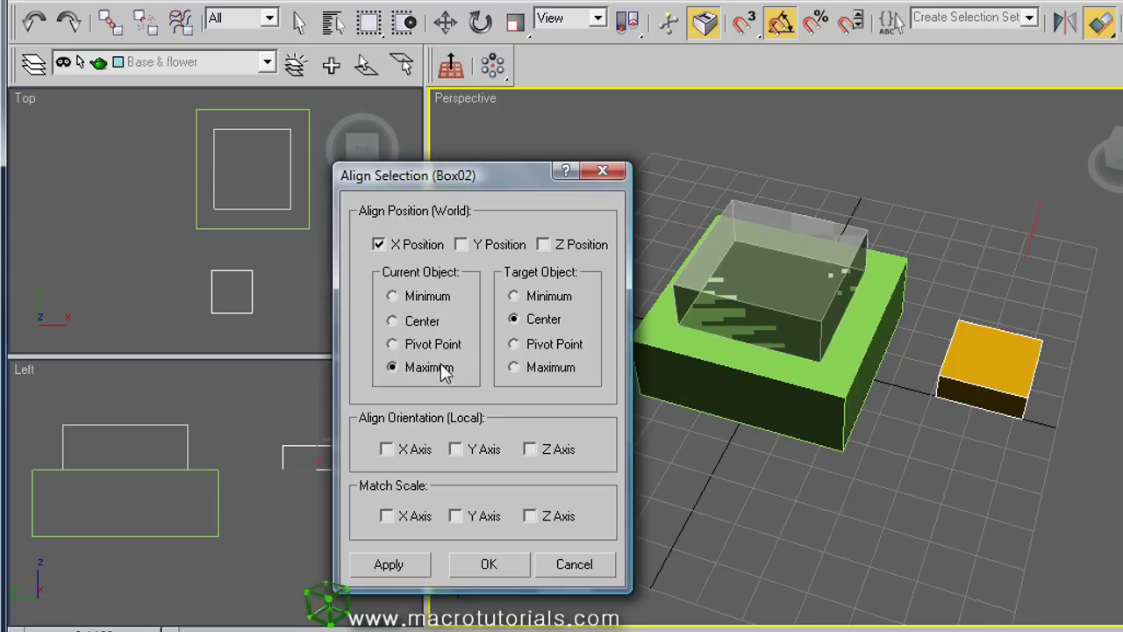
left_click(520, 299)
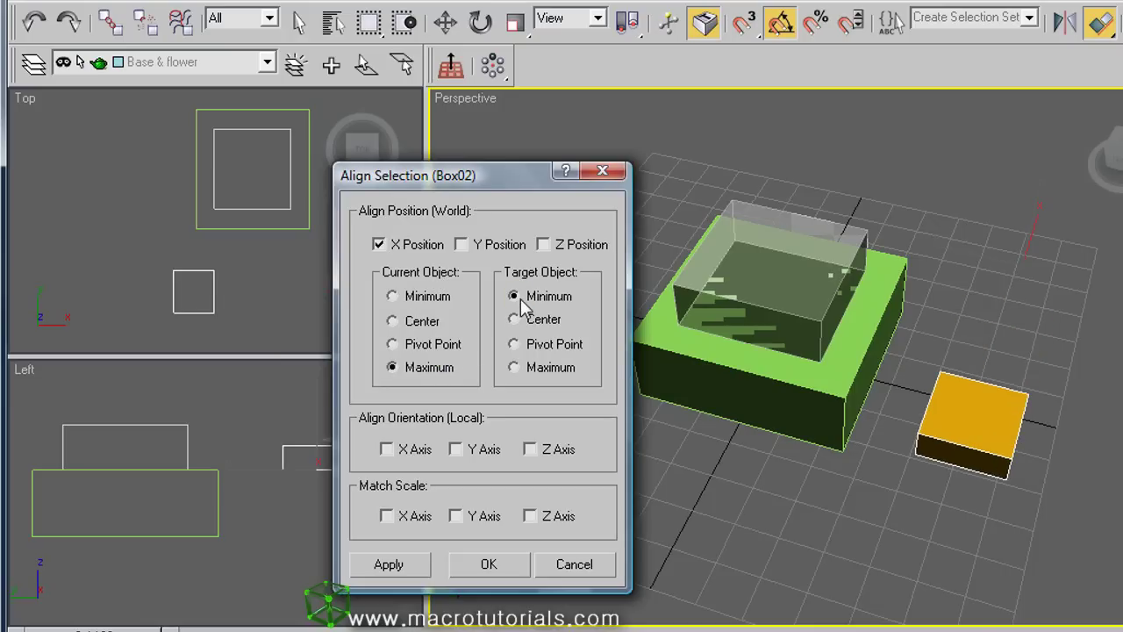
left_click(425, 296)
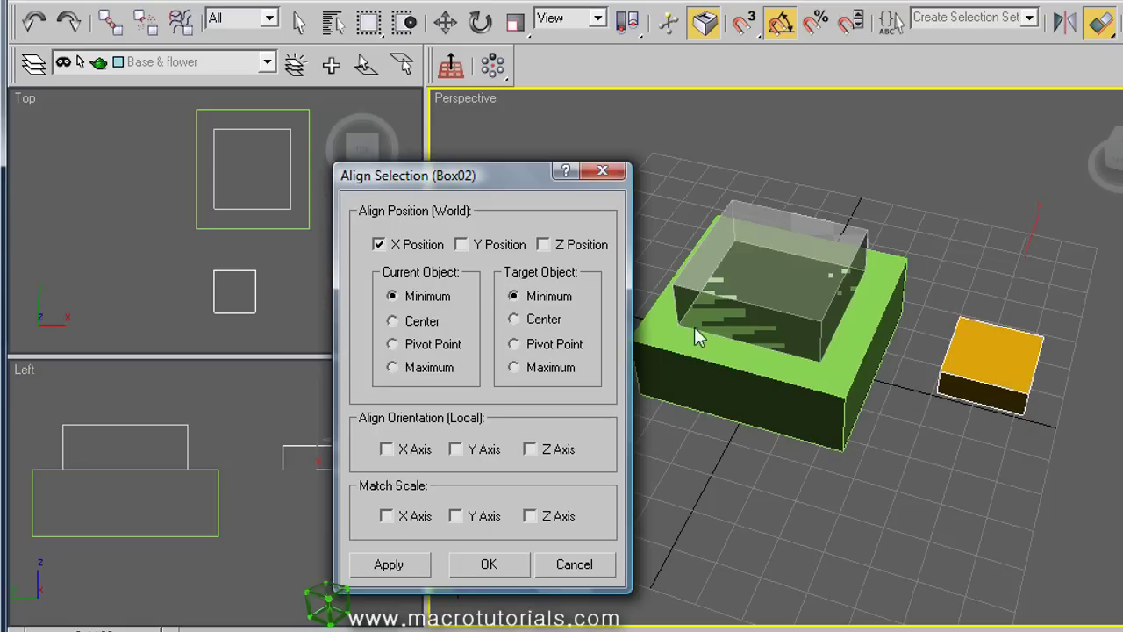
left_click(489, 566)
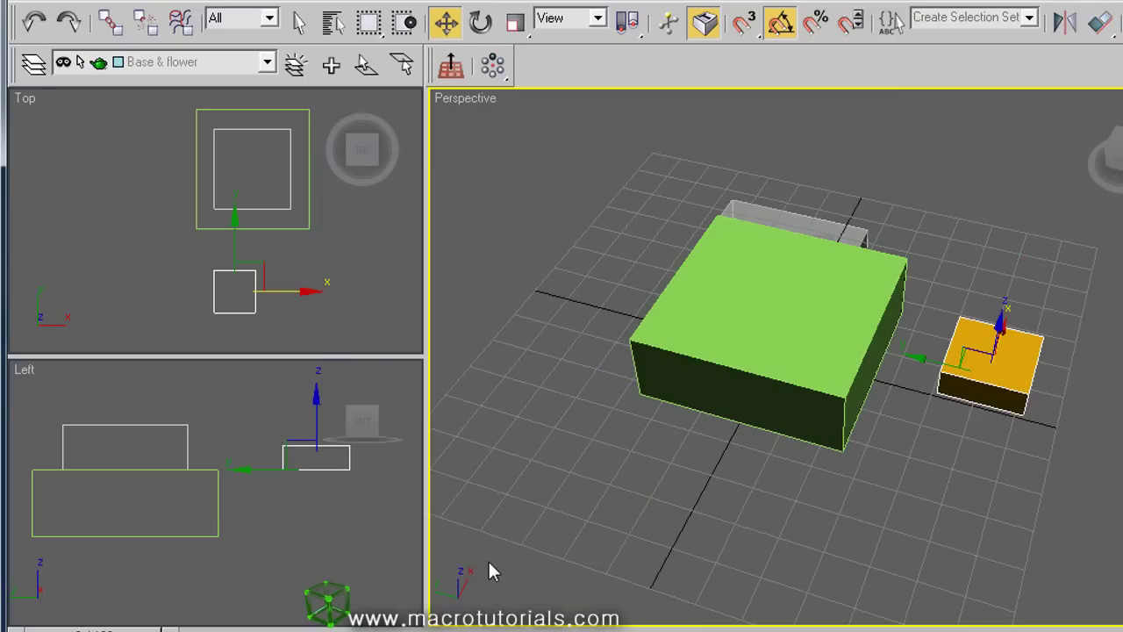
Align the orange box to the red box in Y only, trying Minimum settings before finishing with Maximum to Maximum.
left_click(1097, 26)
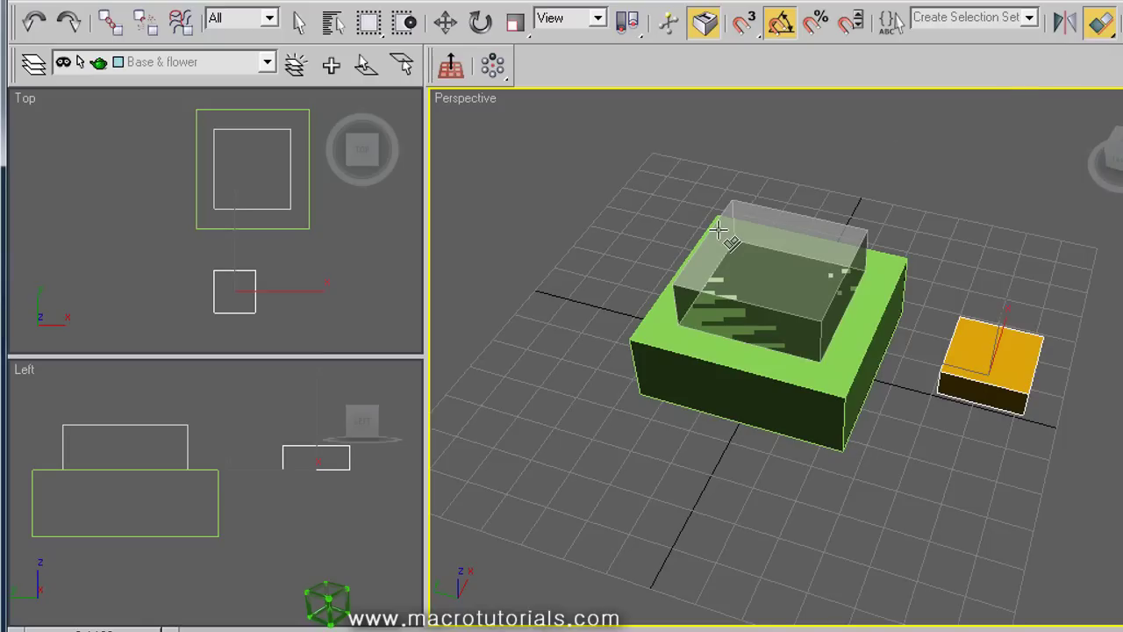
left_click(720, 230)
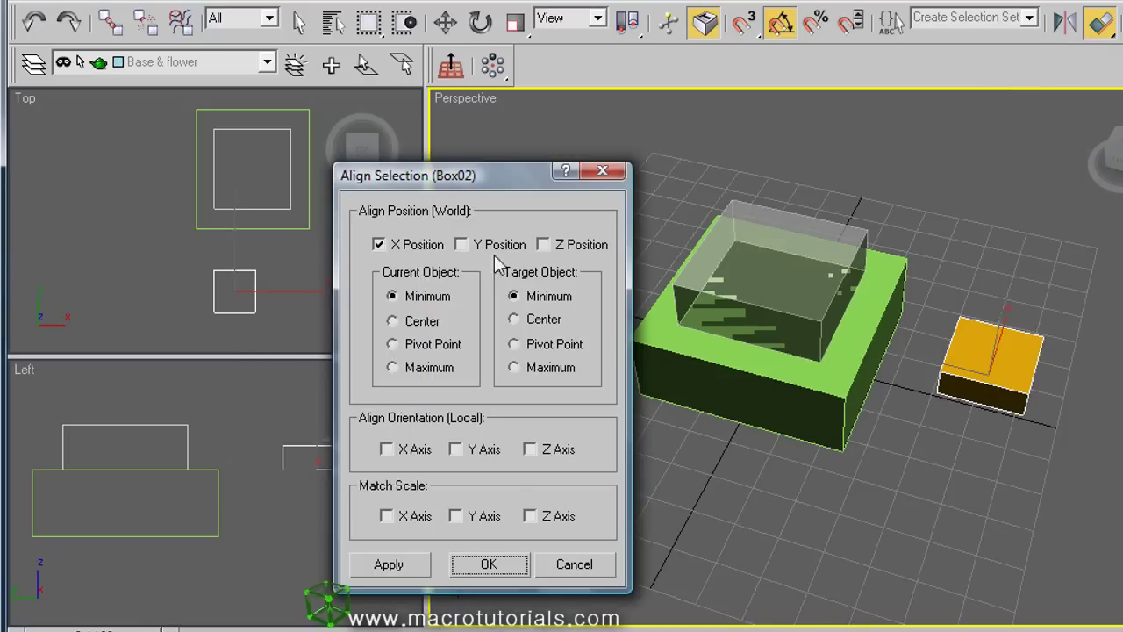
left_click(392, 247)
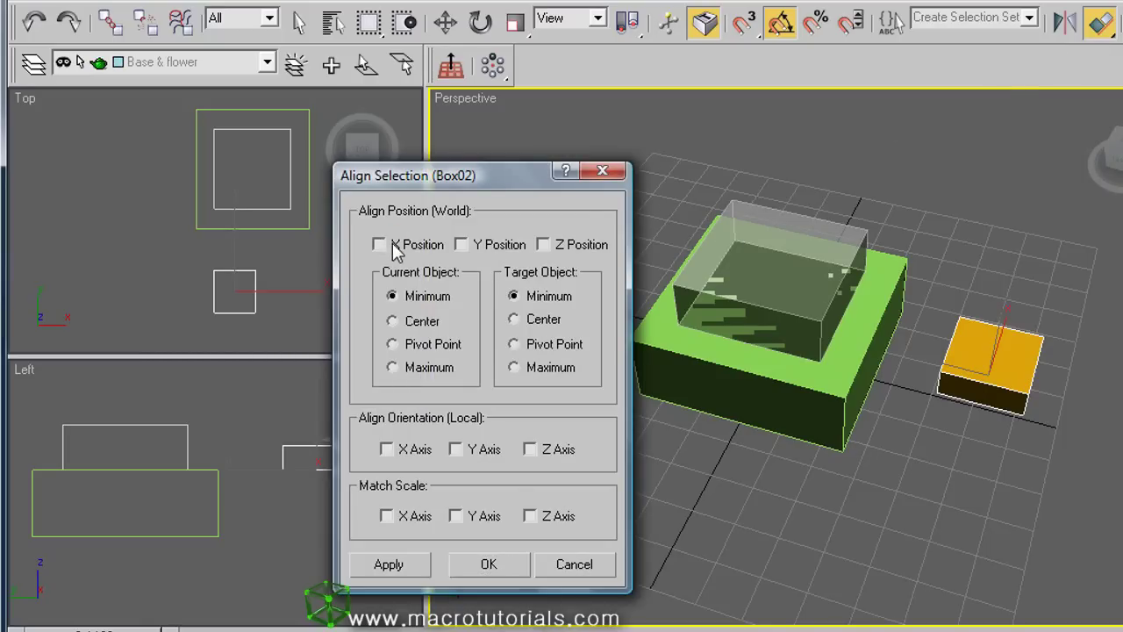
left_click(462, 245)
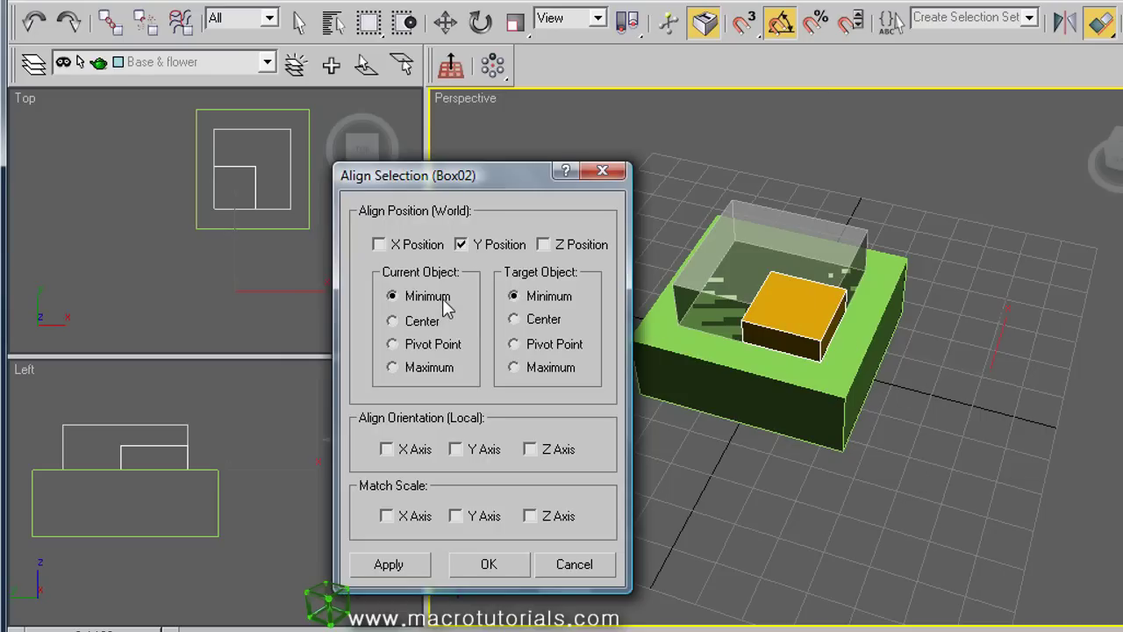
left_click(545, 366)
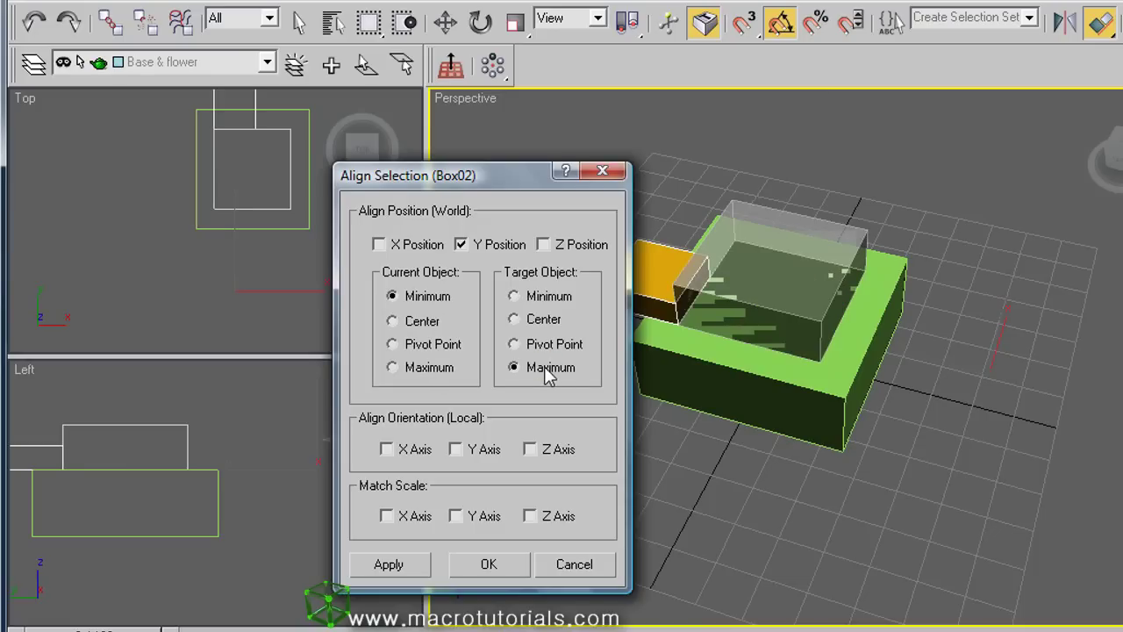
left_click(425, 366)
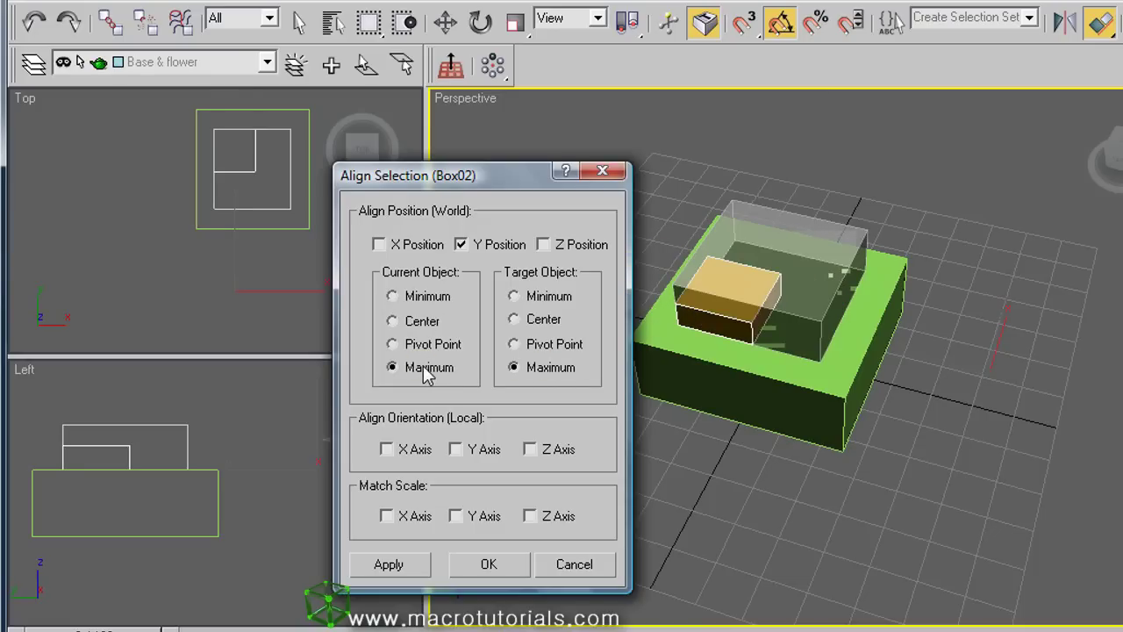
left_click(505, 565)
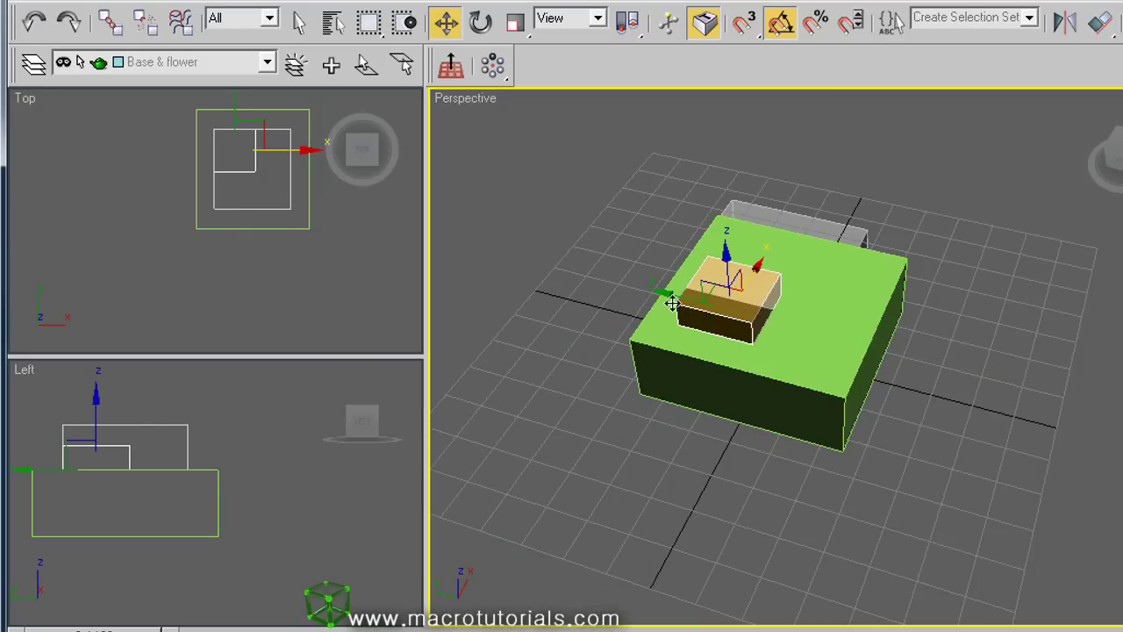
Align the orange box's Minimum to the red box's Maximum in Z only and inspect the stack from another angle.
left_click(1101, 22)
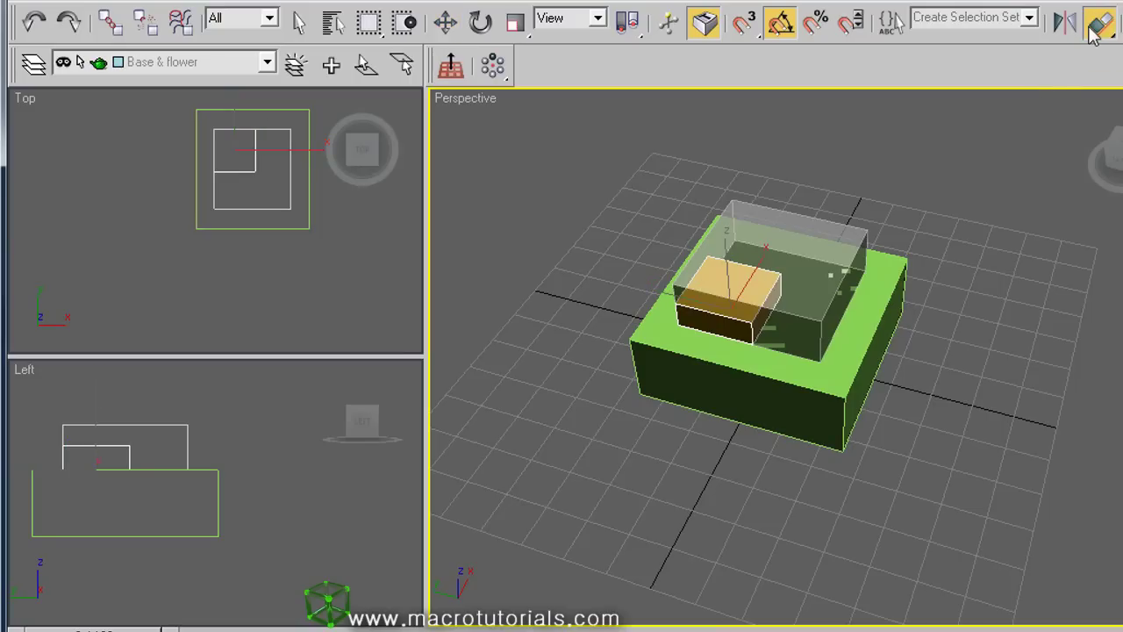
left_click(759, 226)
left_click(473, 248)
left_click(564, 250)
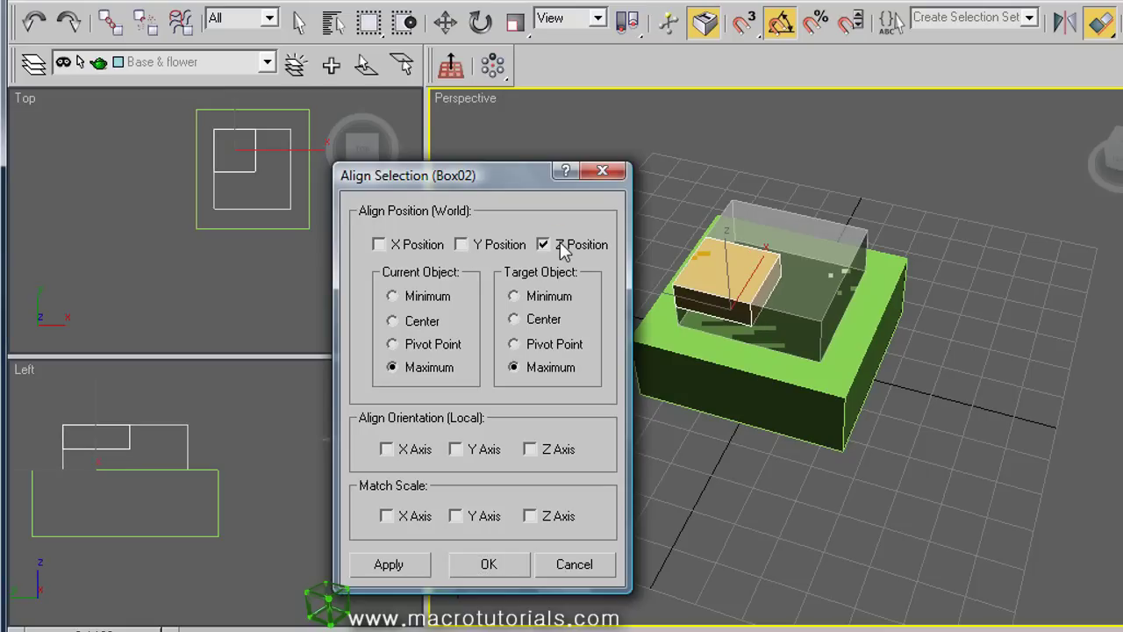
left_click(425, 299)
left_click(516, 367)
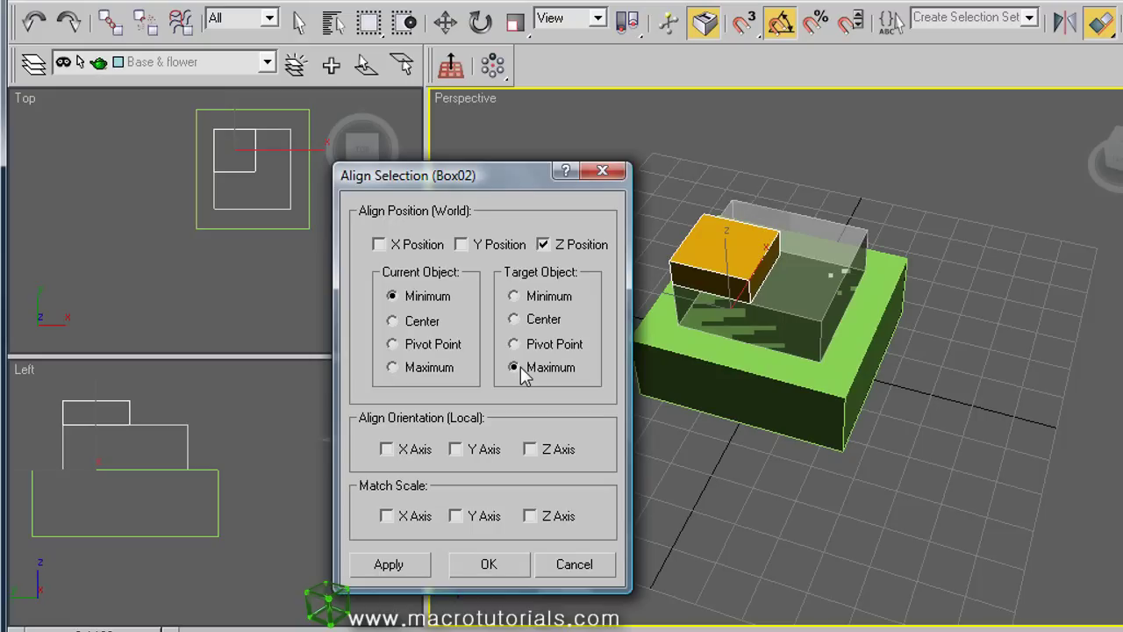
left_click(505, 566)
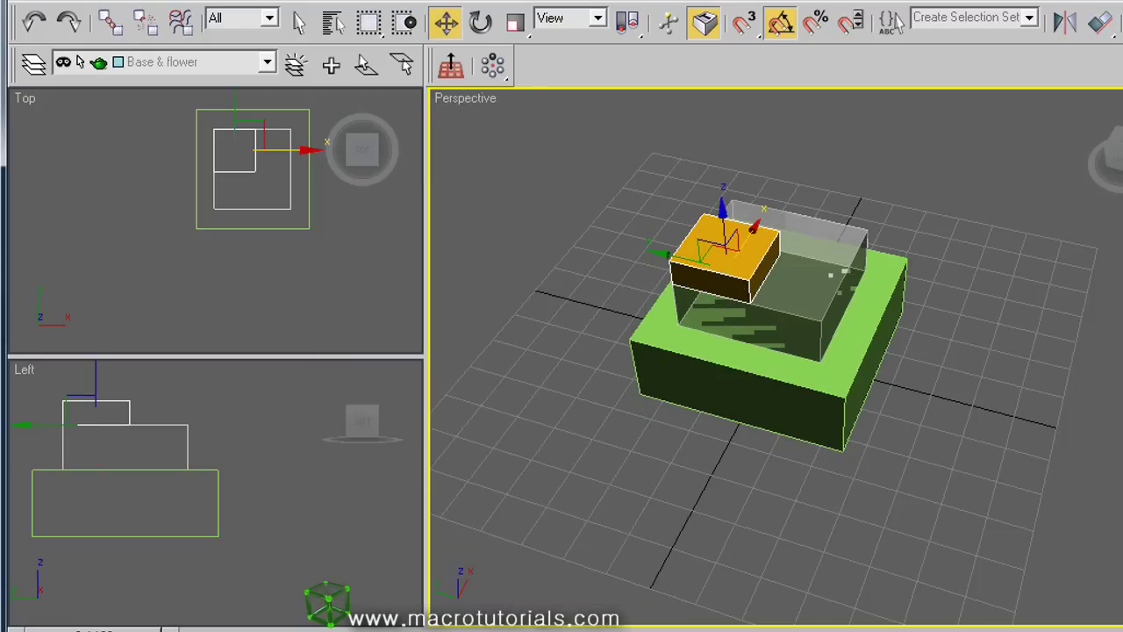
key("ctrl+r")
left_click_drag(748, 393, 728, 355)
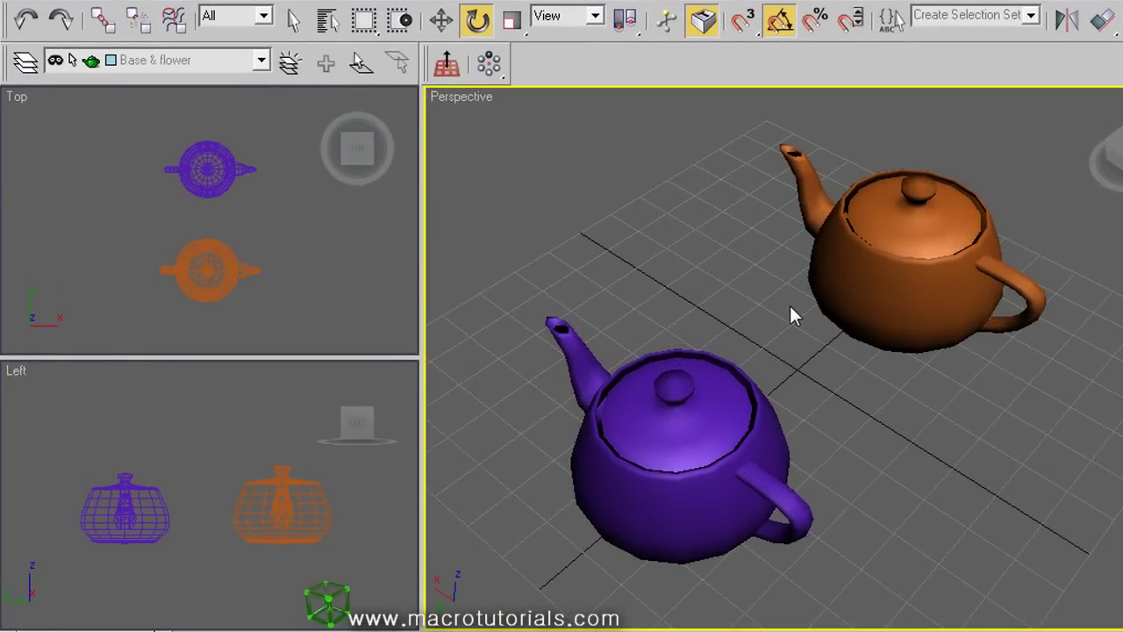
Rotate the orange teapot so that it is tilted and turned differently from the purple teapot.
left_click(870, 291)
left_click_drag(865, 289, 765, 288)
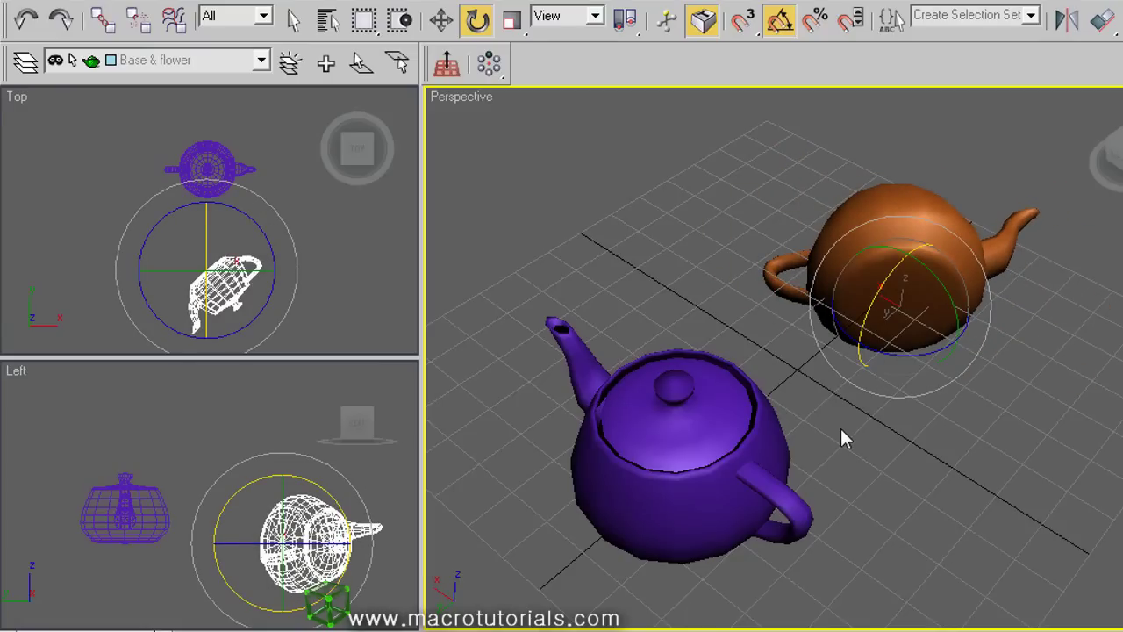
Align the purple teapot's local orientation to the orange teapot on the X, Y and Z axes, leaving its position unaligned.
left_click(778, 442)
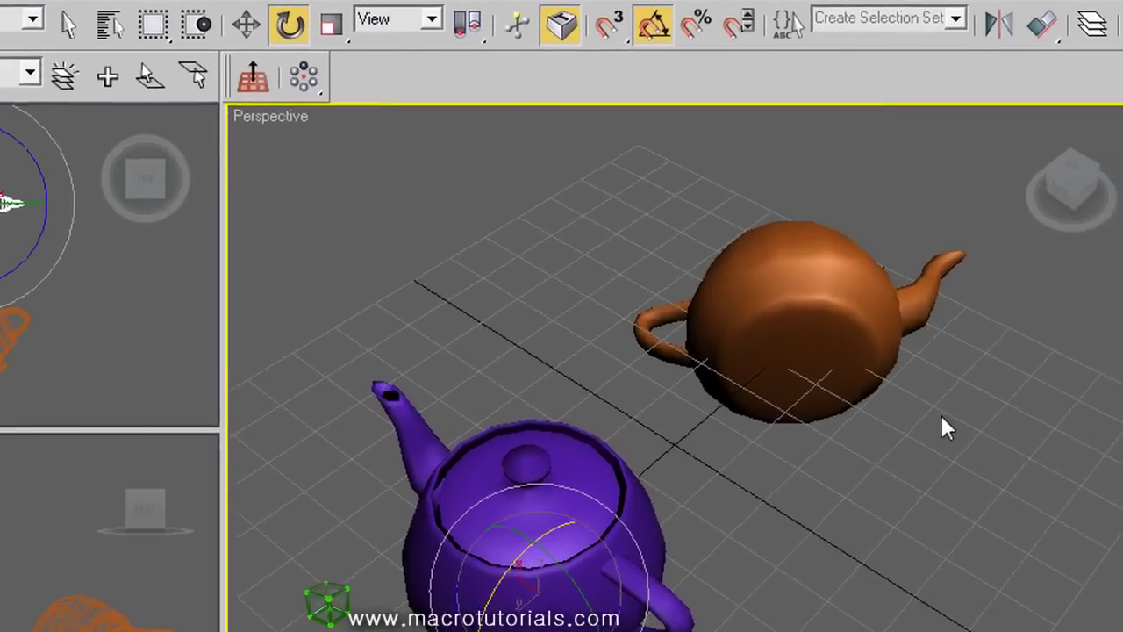
left_click(1088, 19)
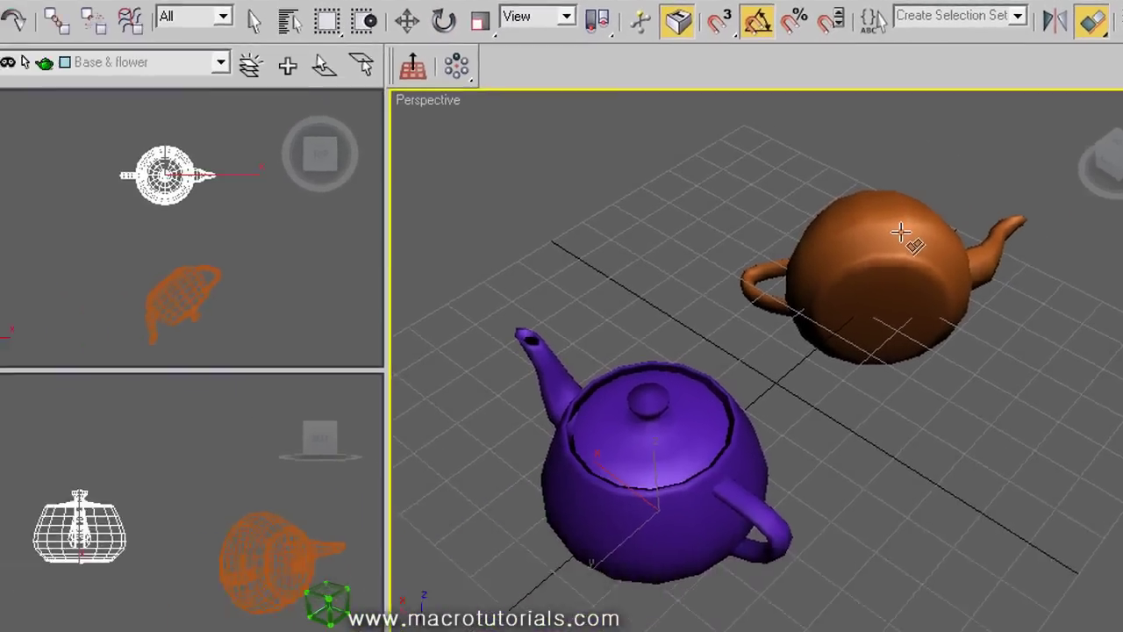
left_click(772, 263)
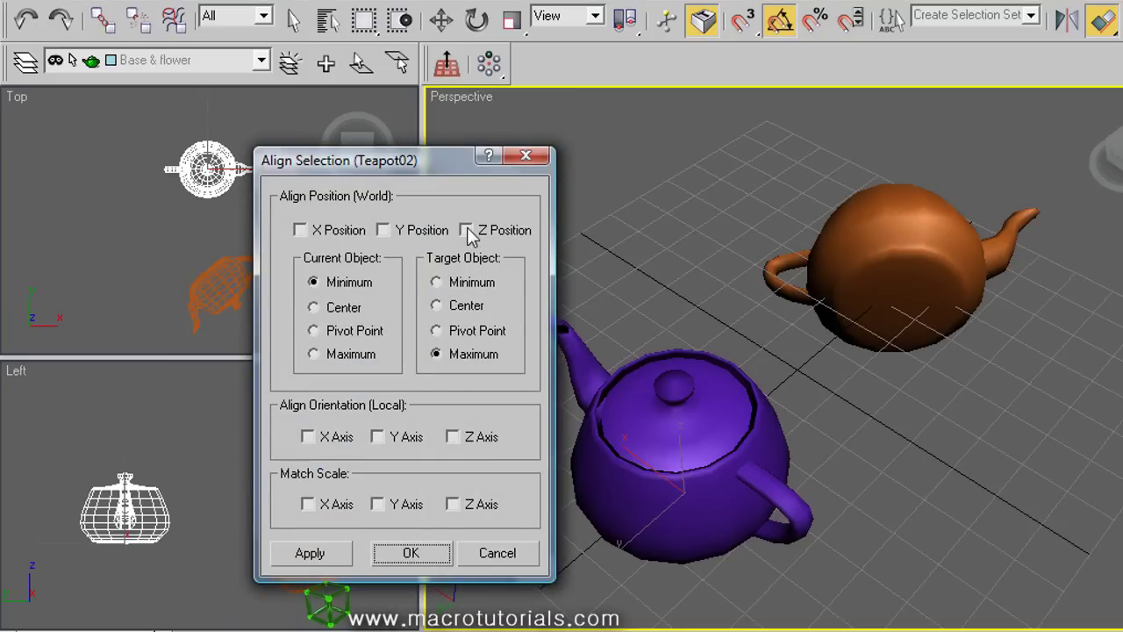
left_click(324, 439)
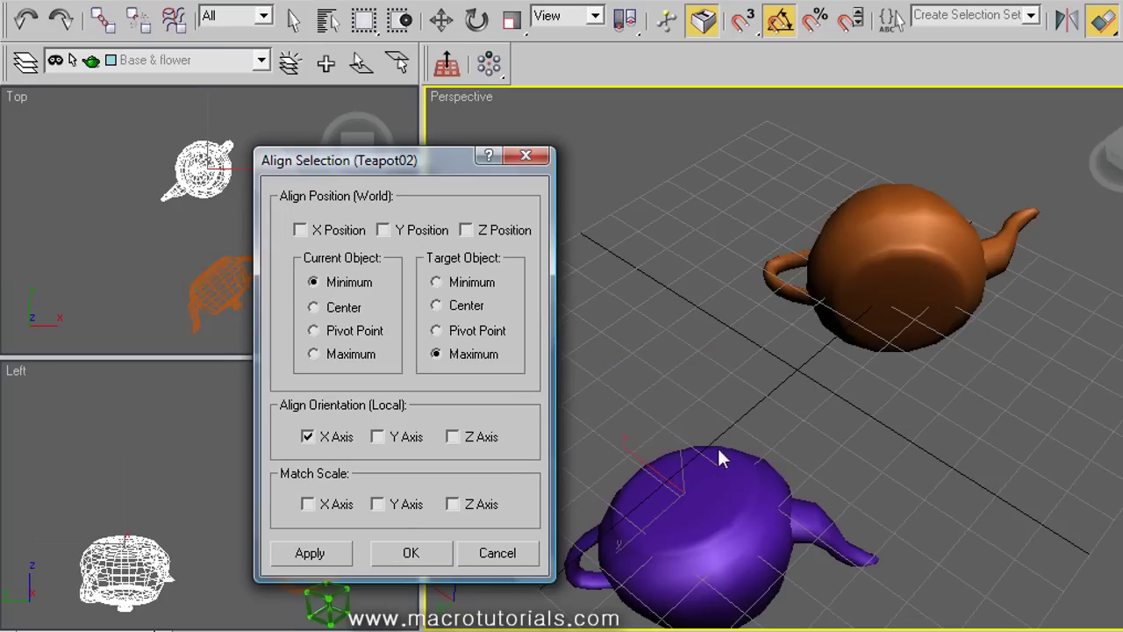
left_click(392, 443)
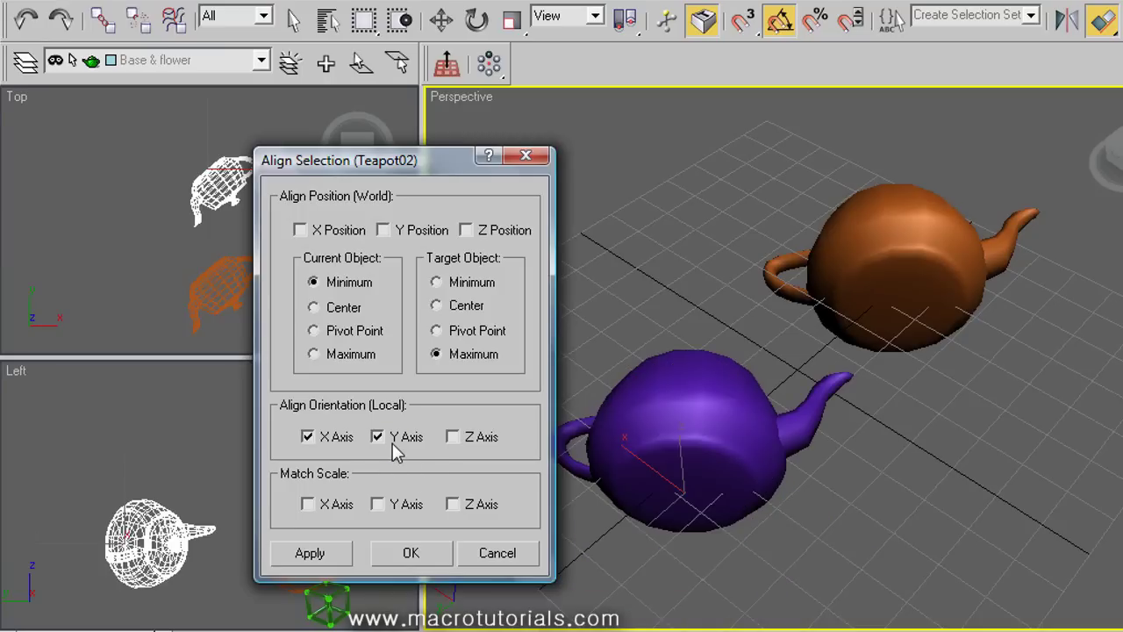
left_click(452, 436)
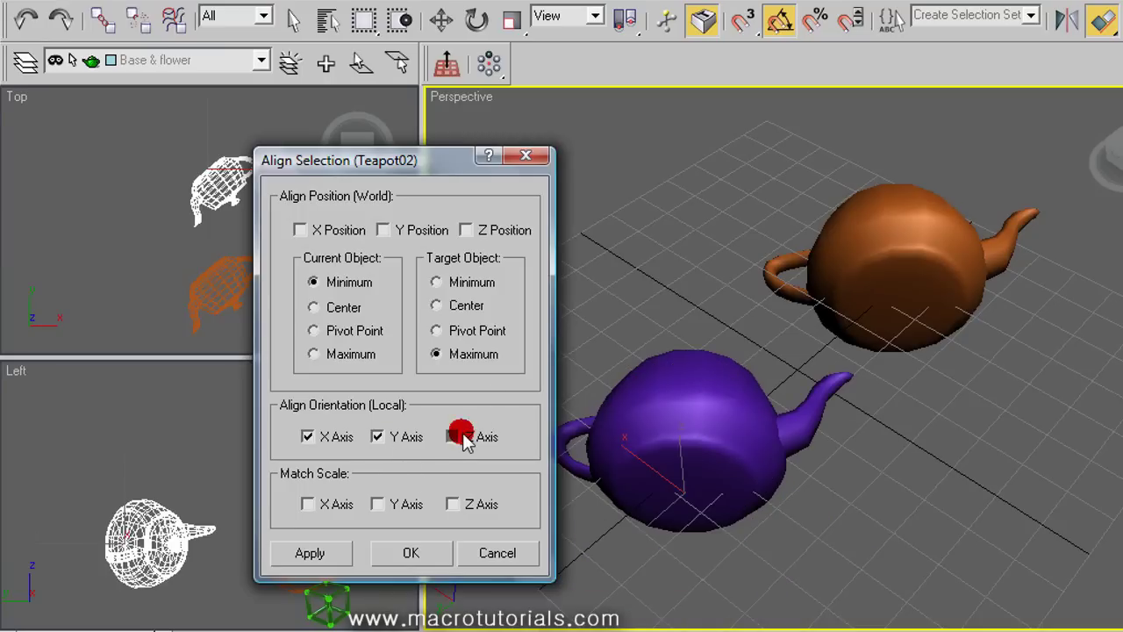
left_click(428, 550)
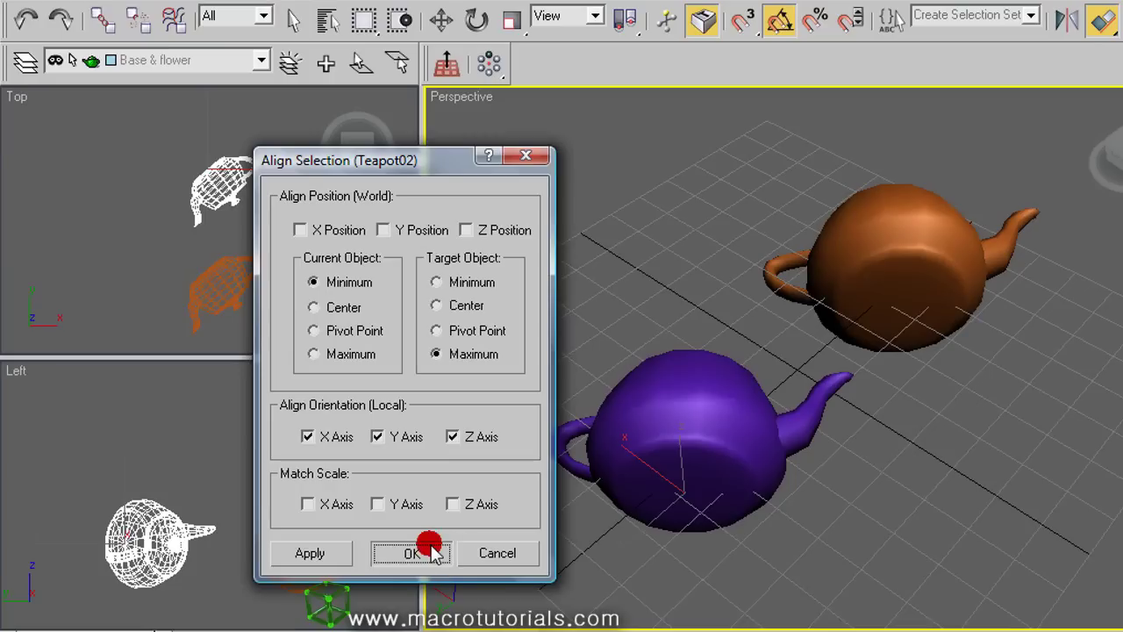
key("ctrl+r")
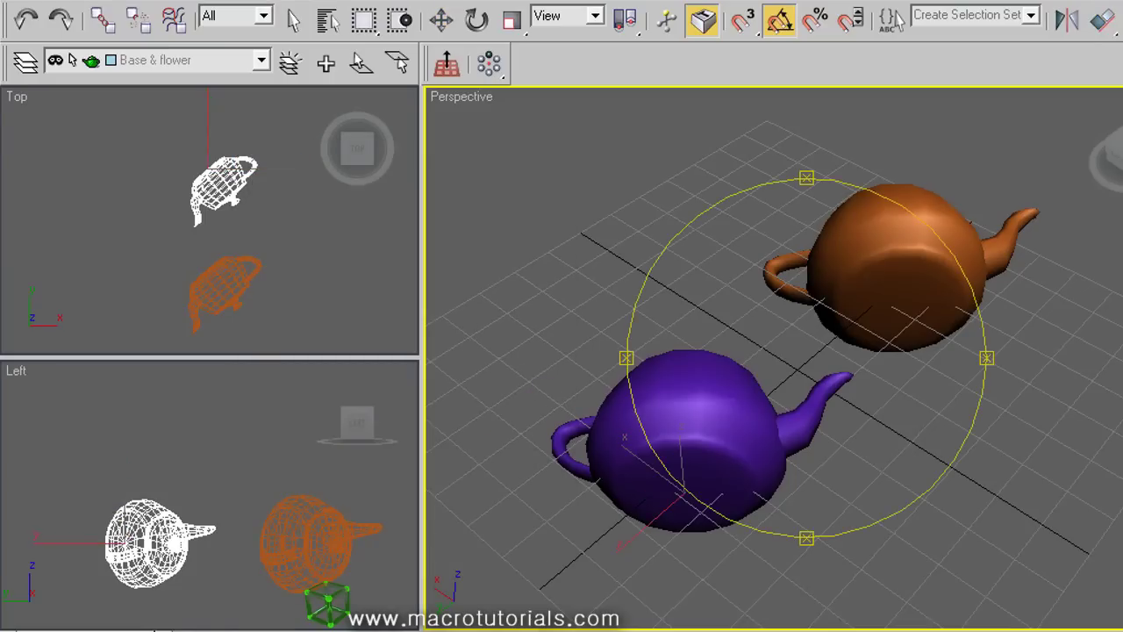
left_click_drag(714, 363, 684, 466)
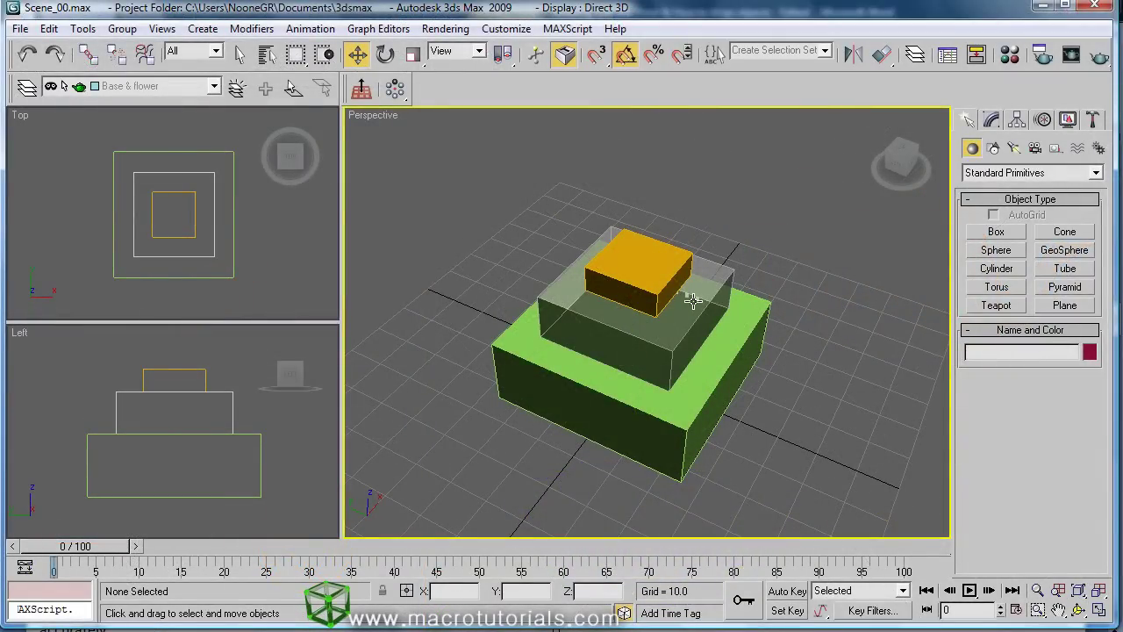
Return the see-through box in the middle of the stack to solid display.
left_click(693, 301)
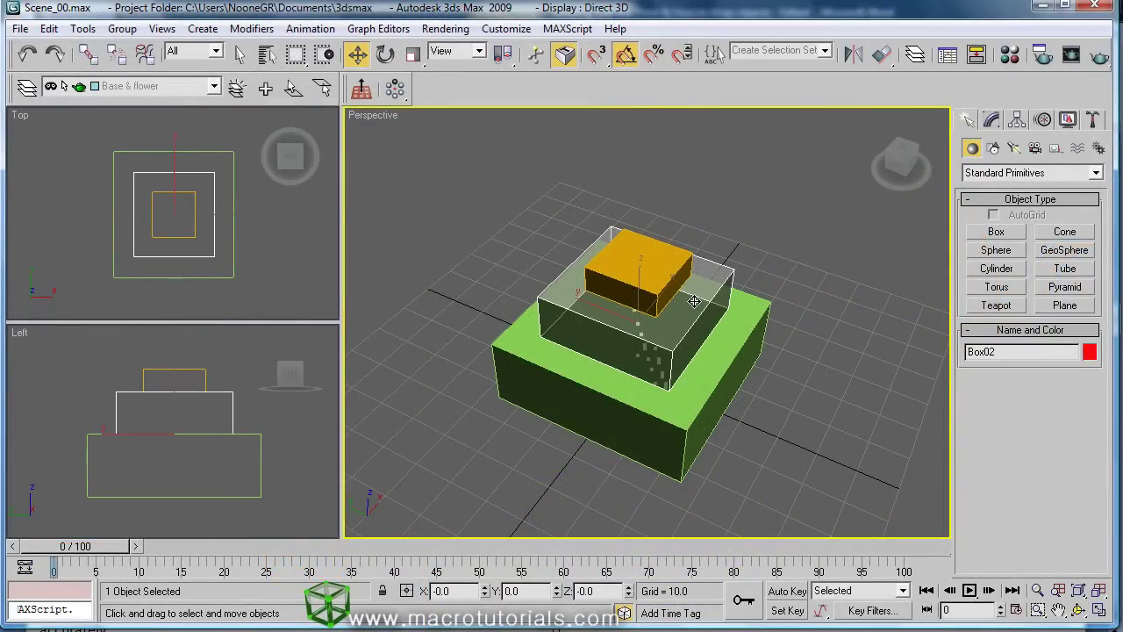
key("alt+x")
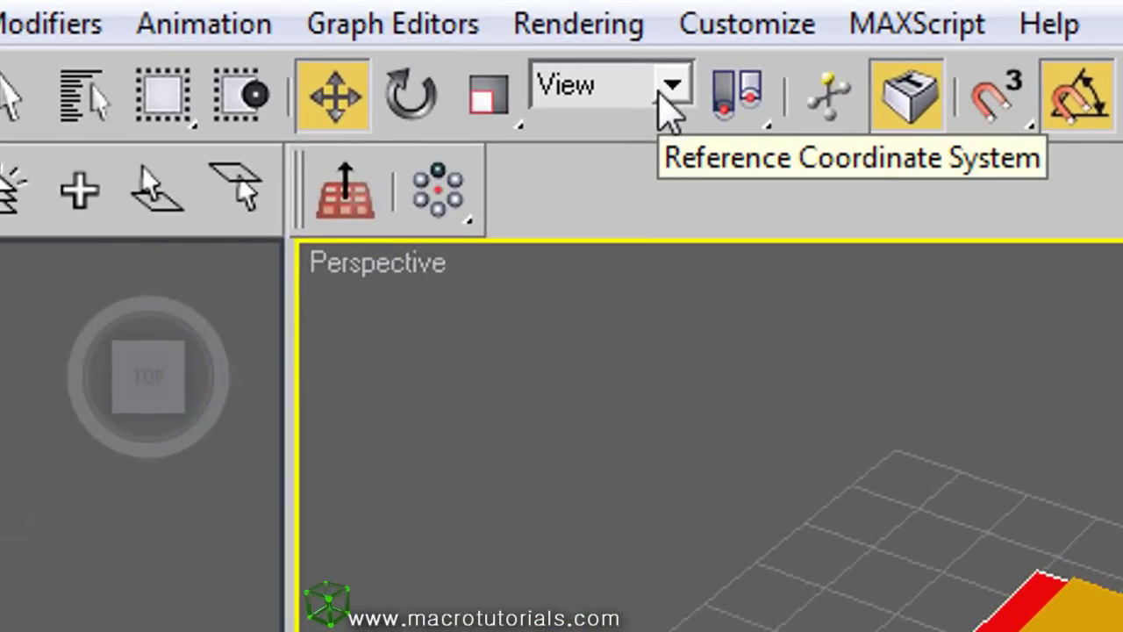
Set the reference coordinate system to Local and match the orange box's scale to the red box on X, Y and Z, without aligning position.
left_click(670, 105)
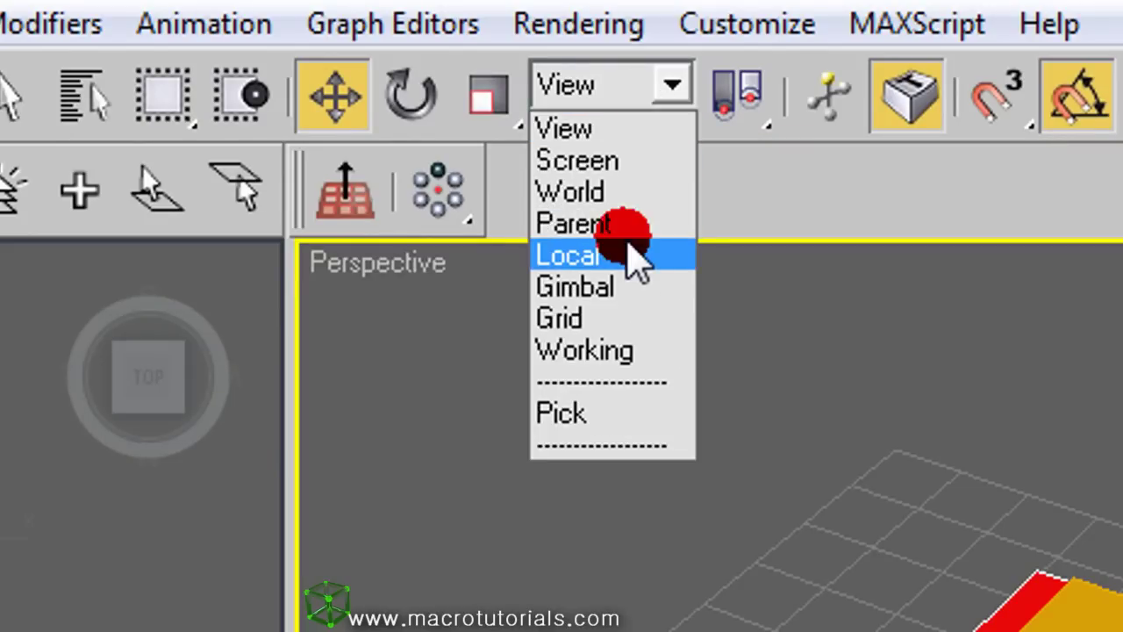
left_click(628, 247)
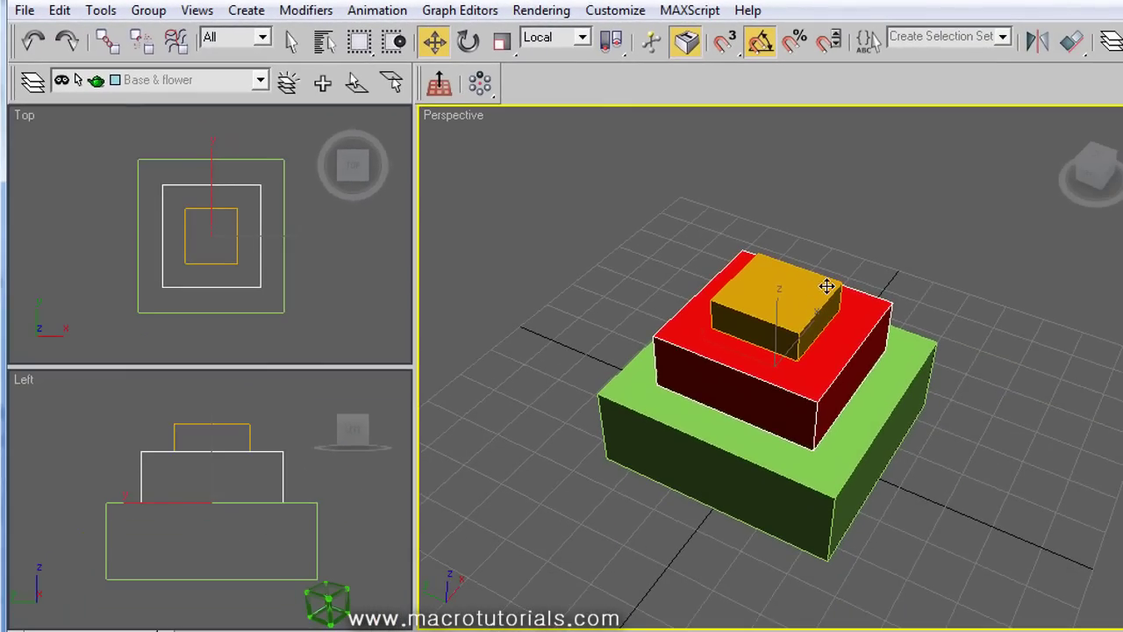
left_click(855, 338)
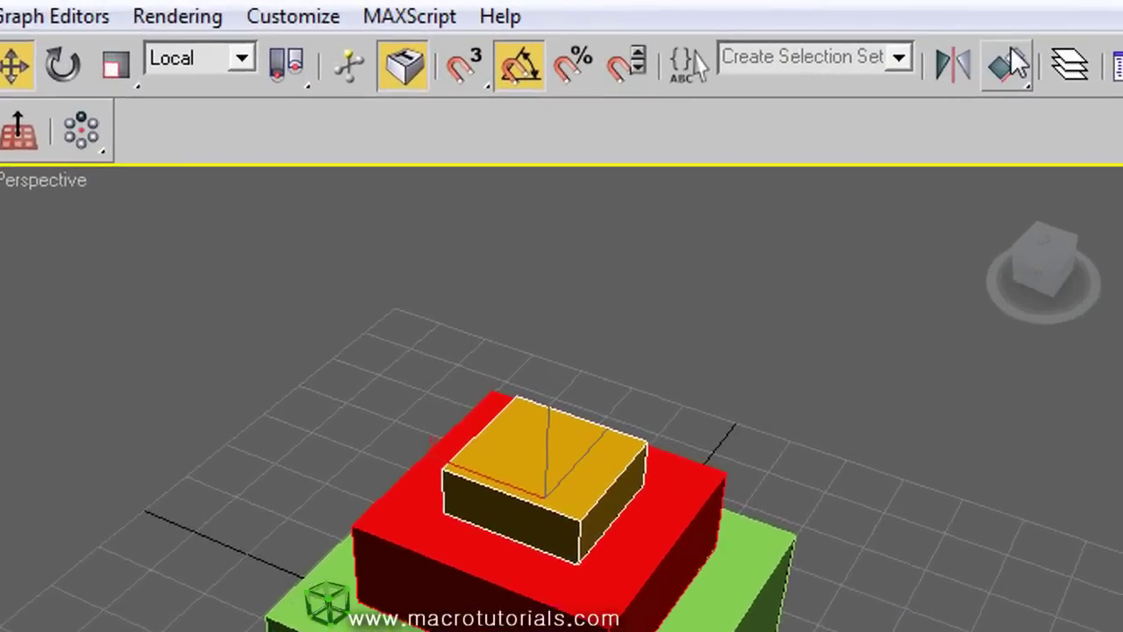
left_click(1009, 61)
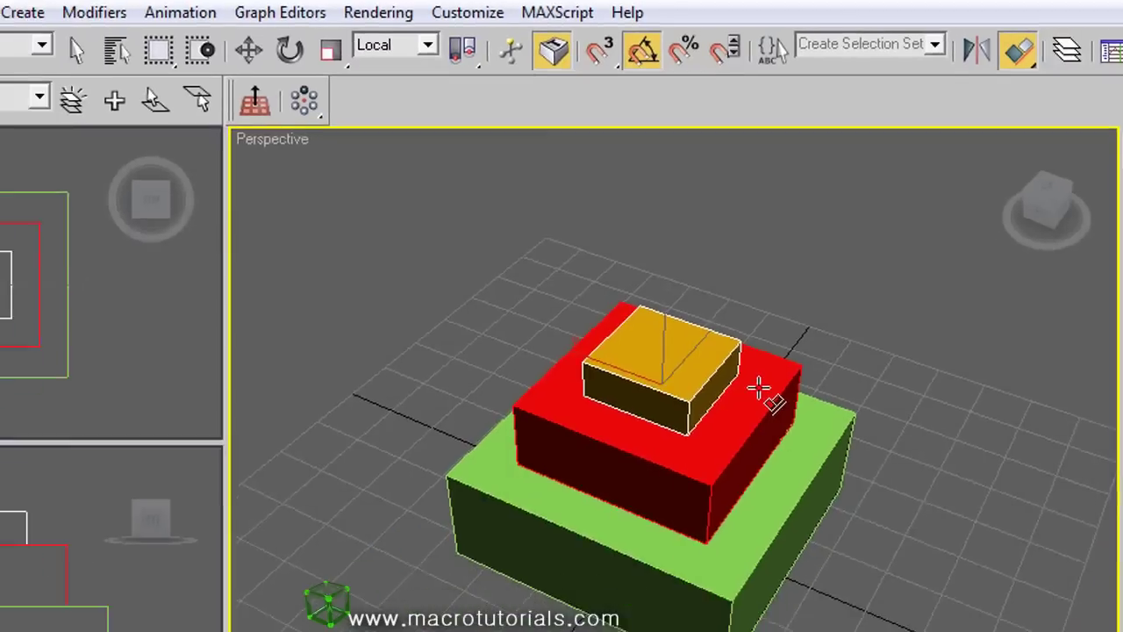
left_click(759, 389)
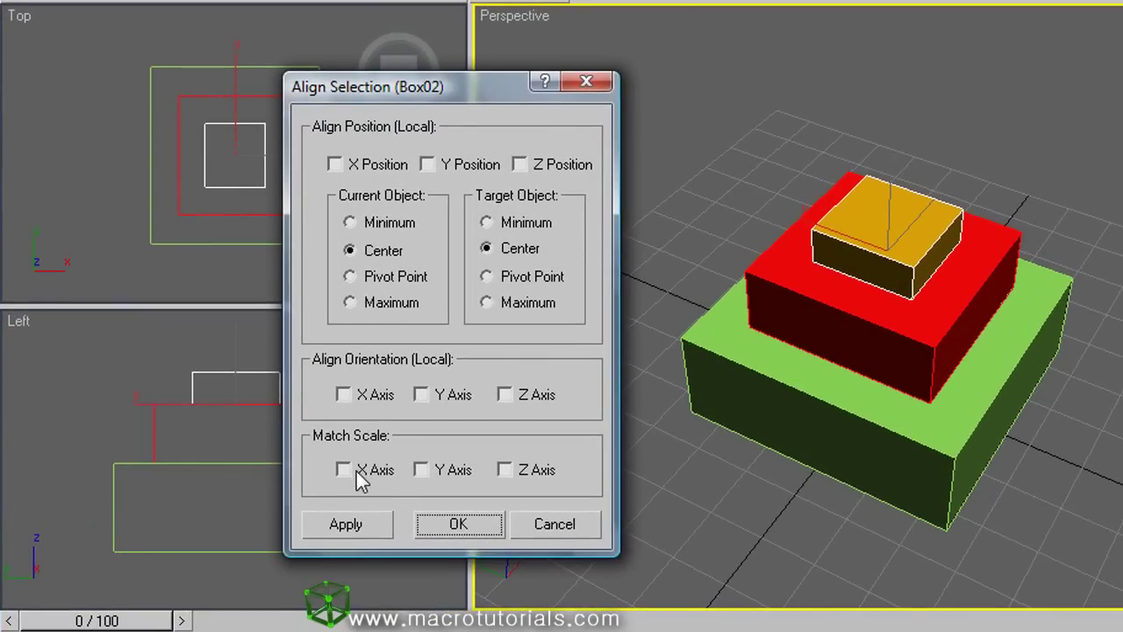
left_click(360, 478)
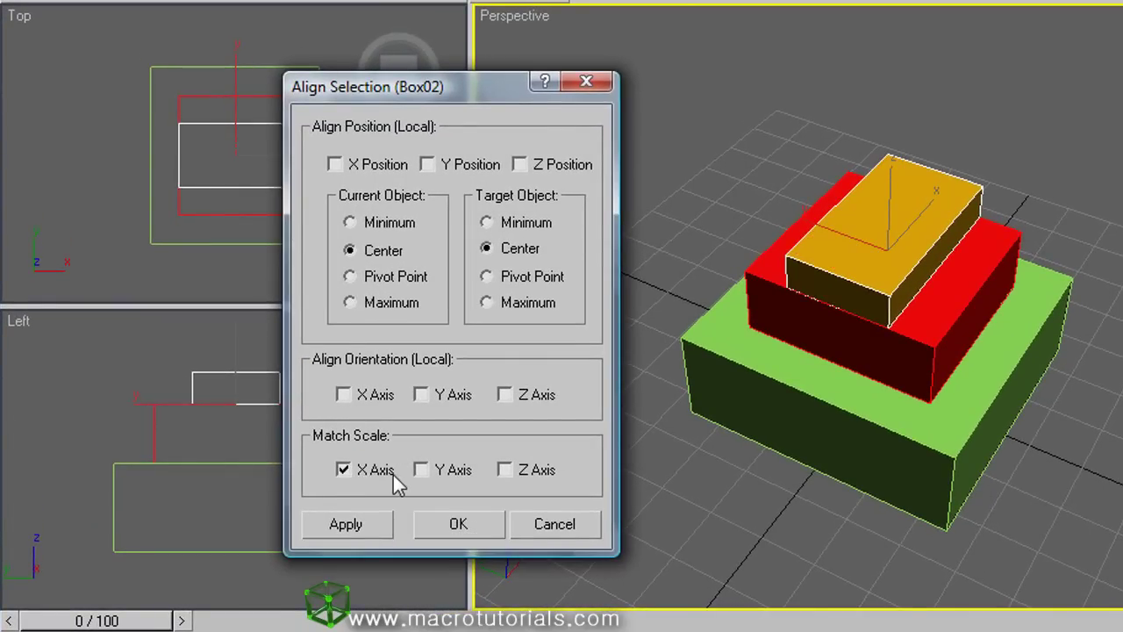
left_click(422, 470)
left_click(517, 474)
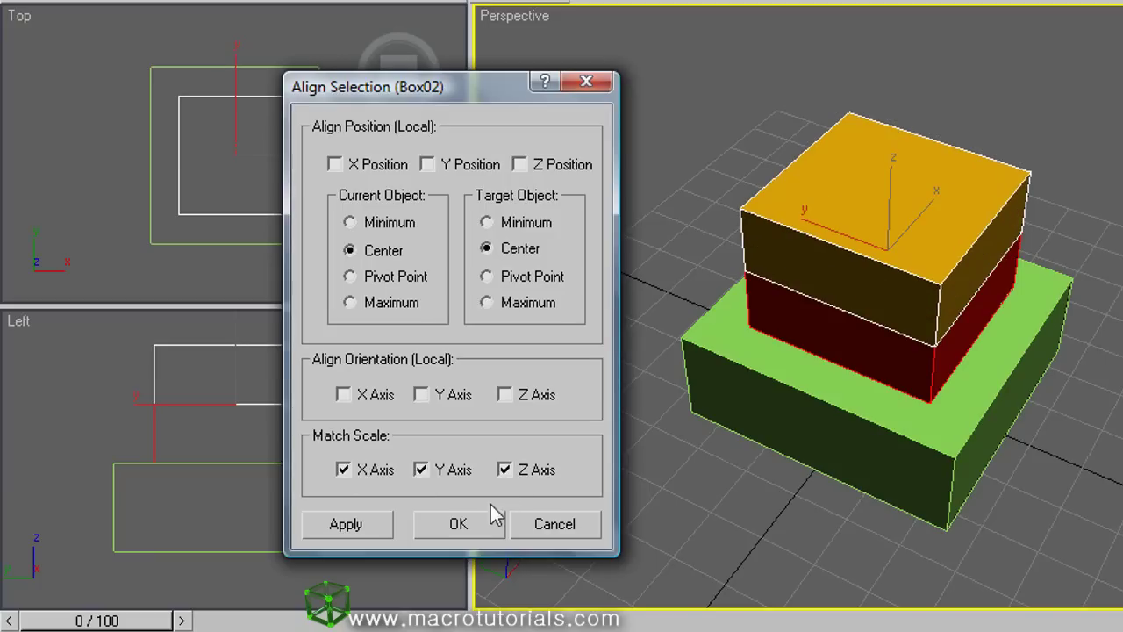
left_click(466, 530)
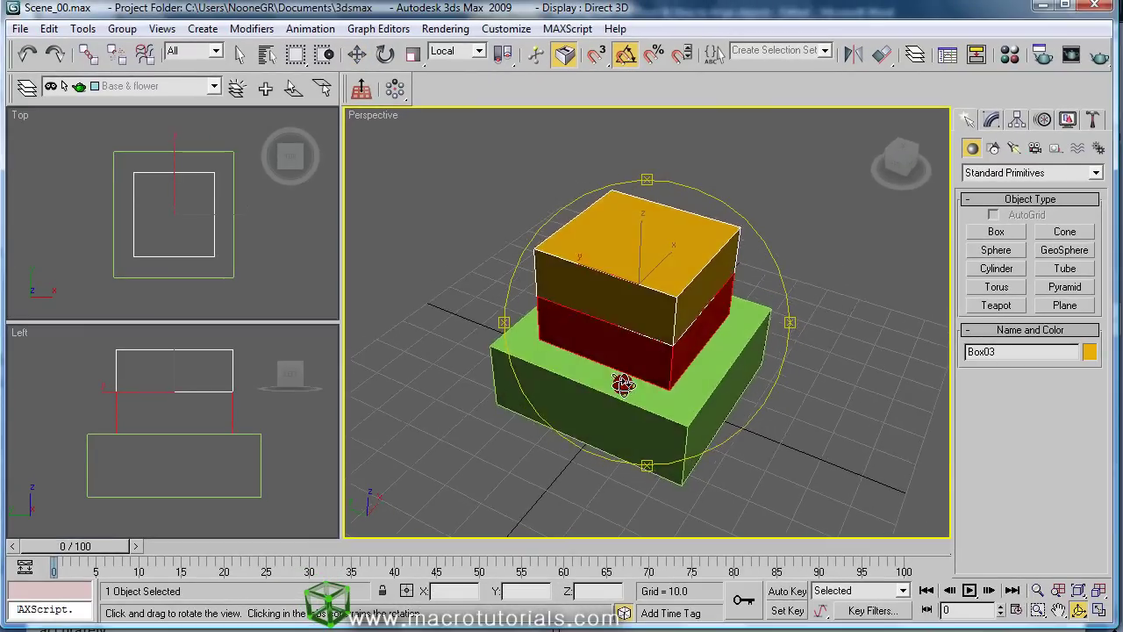
left_click_drag(640, 385, 764, 369)
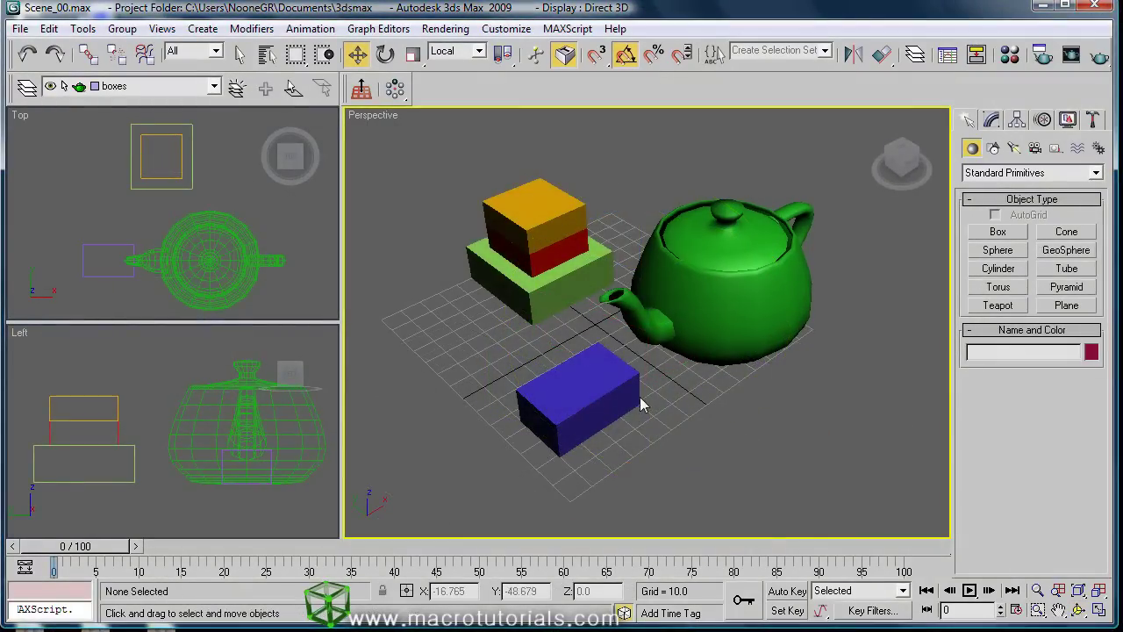
Make the purple box see-through and align the green teapot to it pivot to pivot, matching its scale on all three axes.
left_click(596, 395)
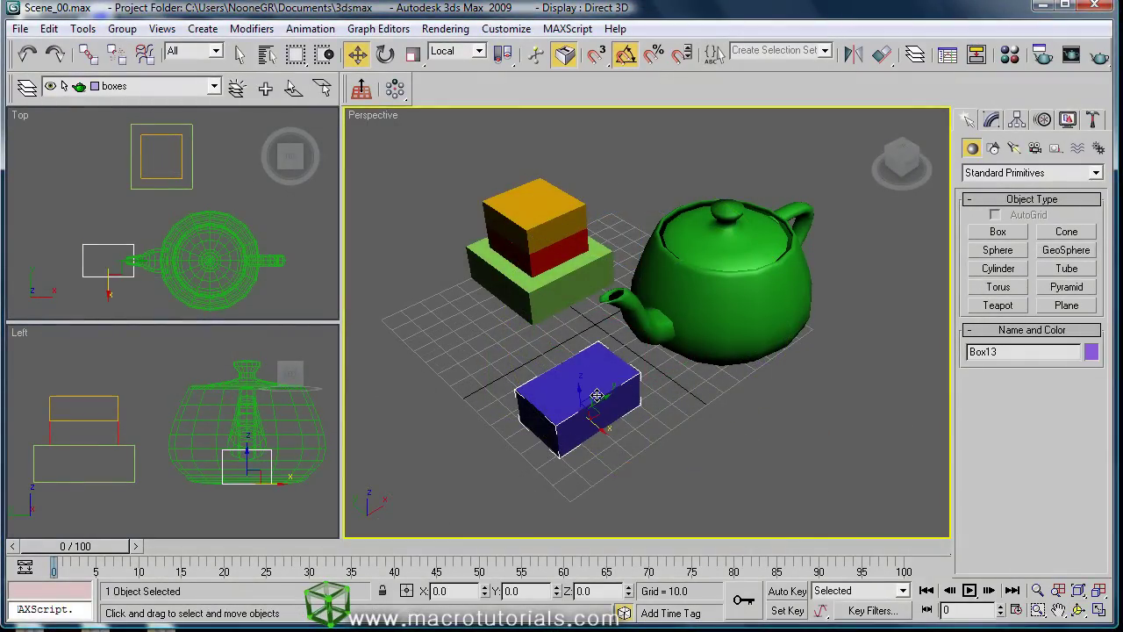
key("alt+x")
left_click(751, 306)
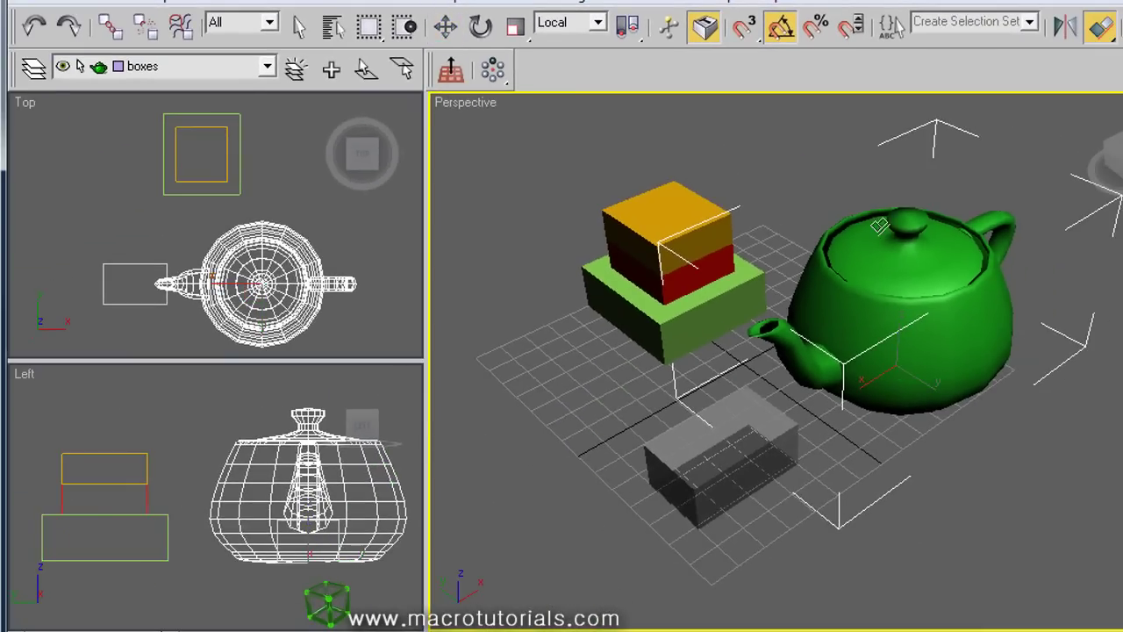
left_click(675, 445)
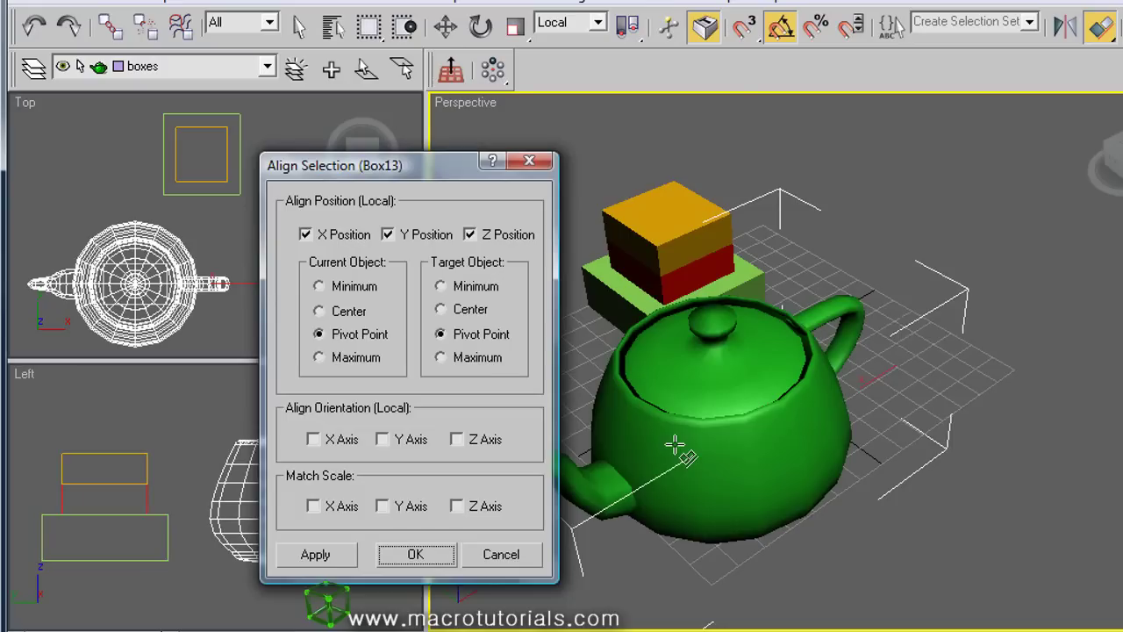
left_click(329, 514)
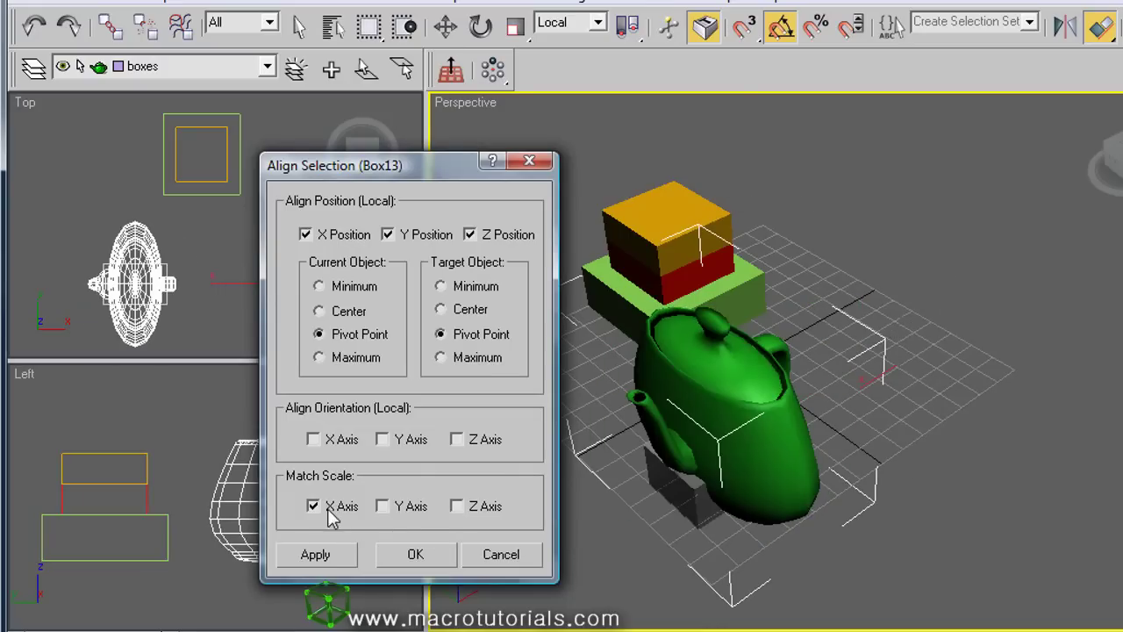
left_click(403, 516)
left_click(414, 555)
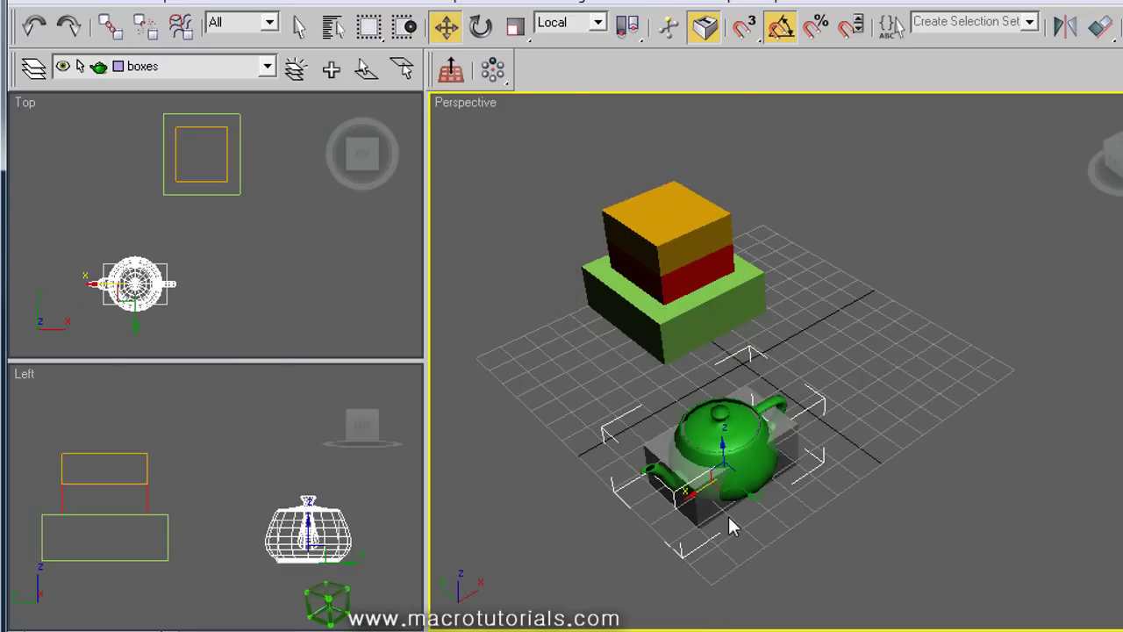
scroll(815, 438, "up", 3)
scroll(685, 377, "up", 3)
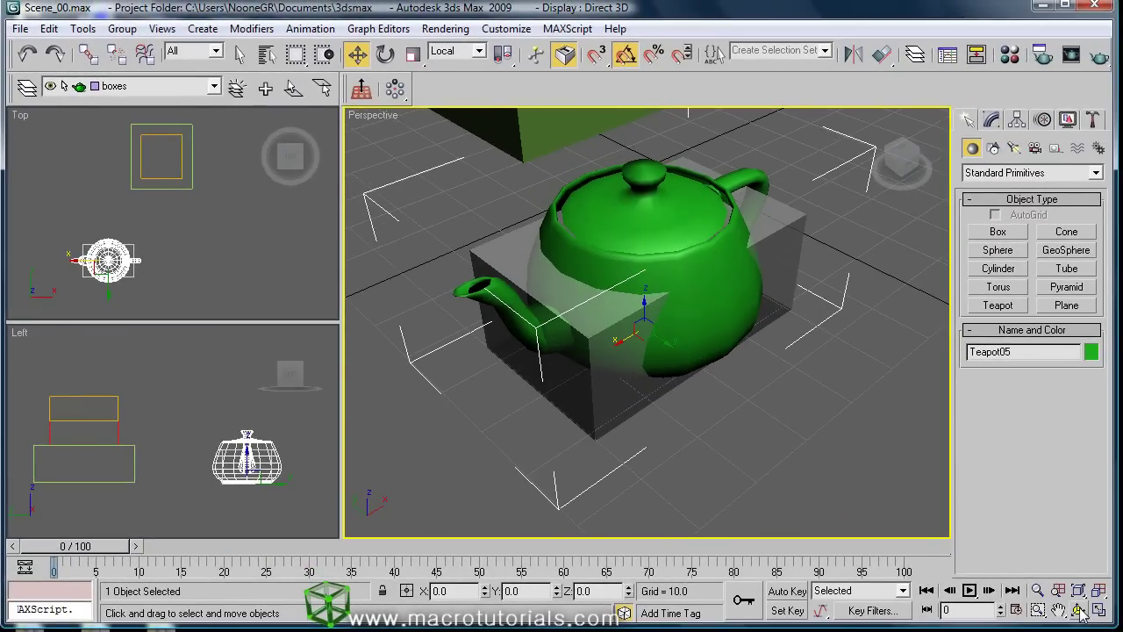
left_click(1079, 610)
left_click_drag(677, 297, 704, 302)
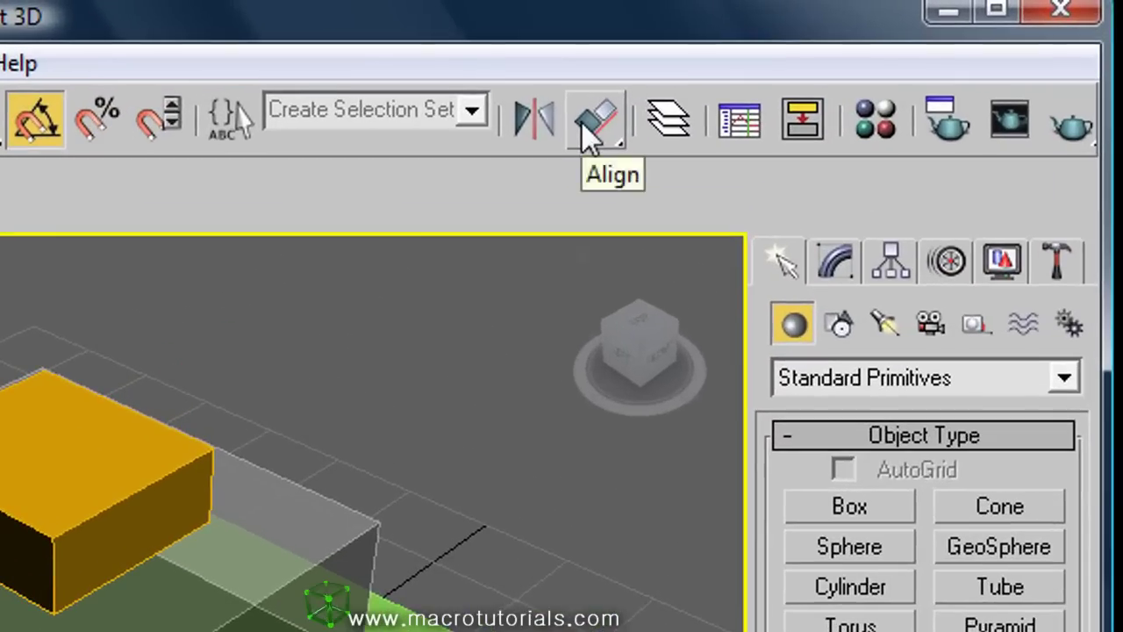
Quick Align the orange box to the see-through middle box of the stack.
left_click(679, 96)
left_click_drag(588, 131, 604, 237)
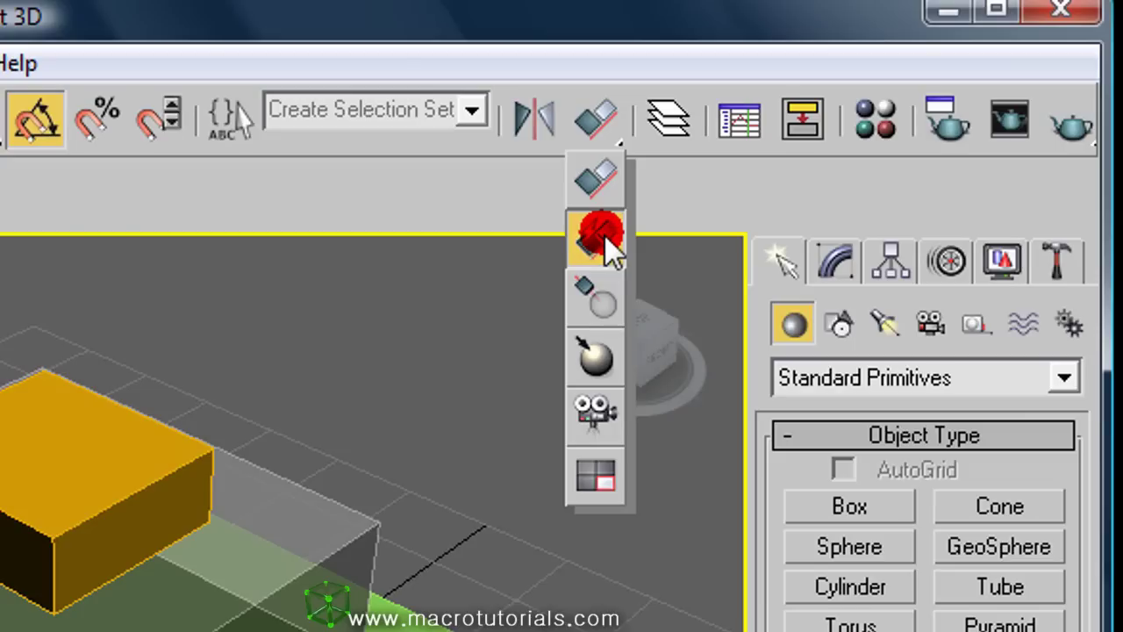
left_click_drag(604, 234, 605, 241)
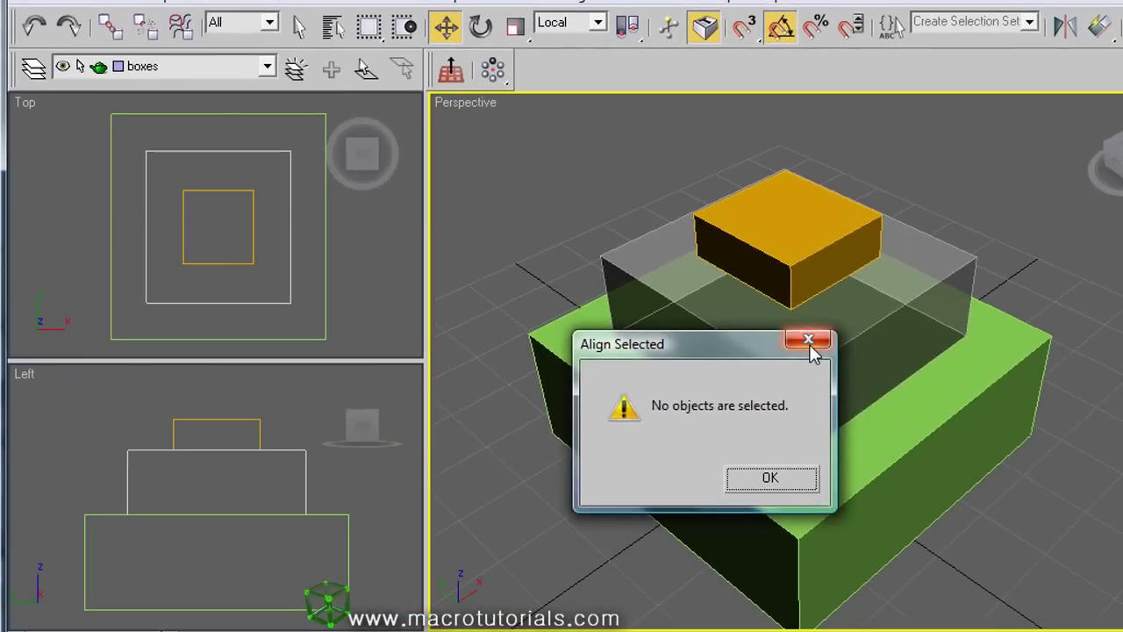
left_click(809, 342)
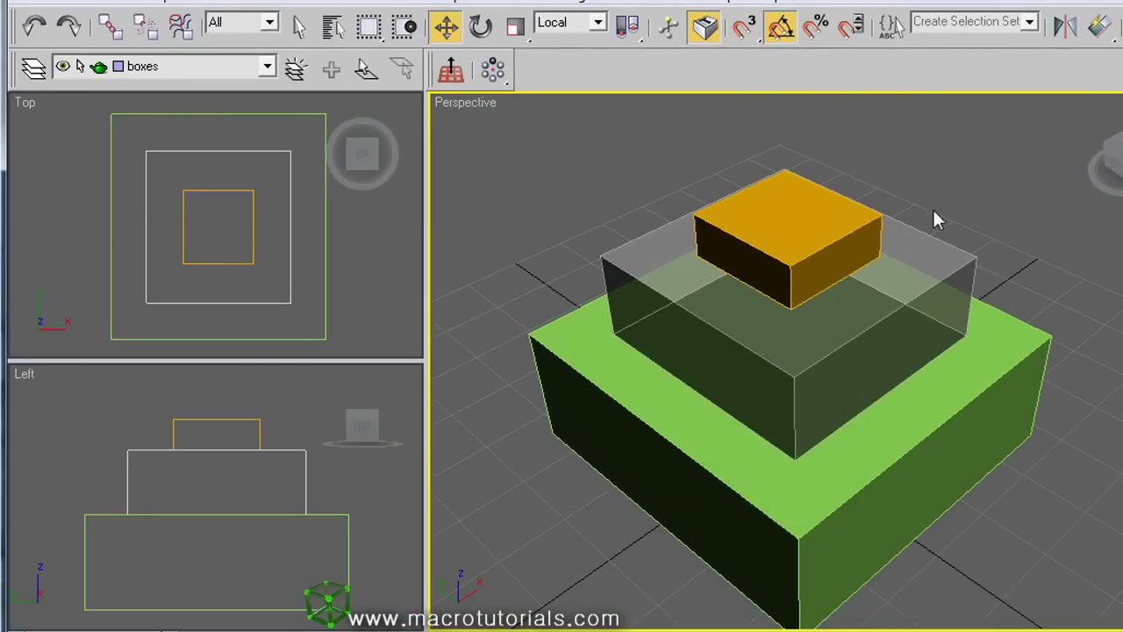
left_click(856, 213)
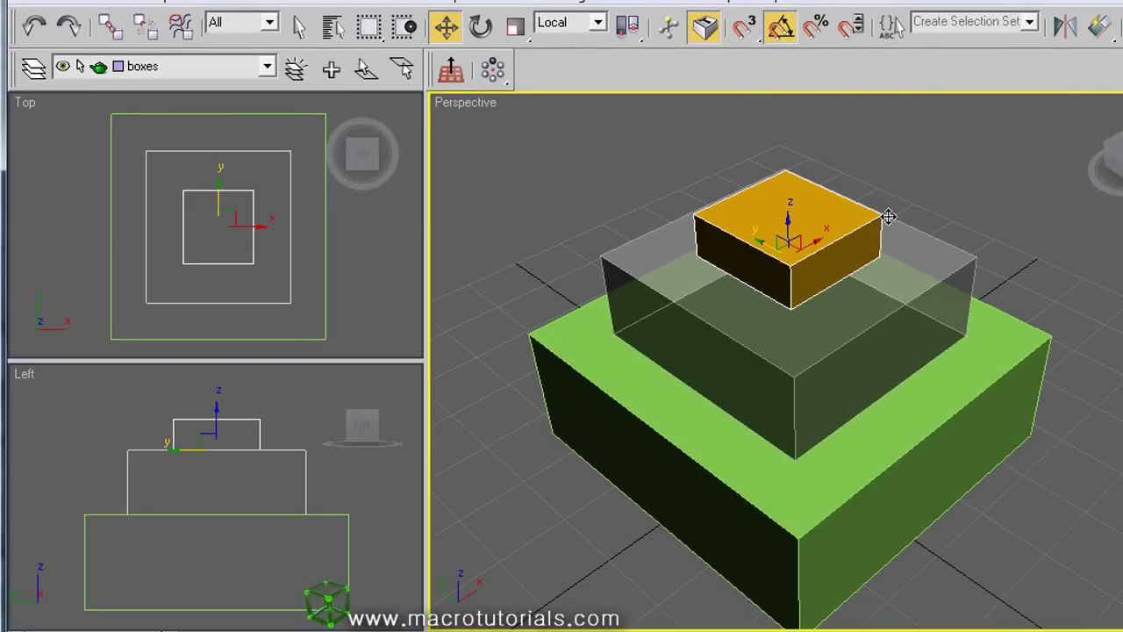
left_click(1098, 29)
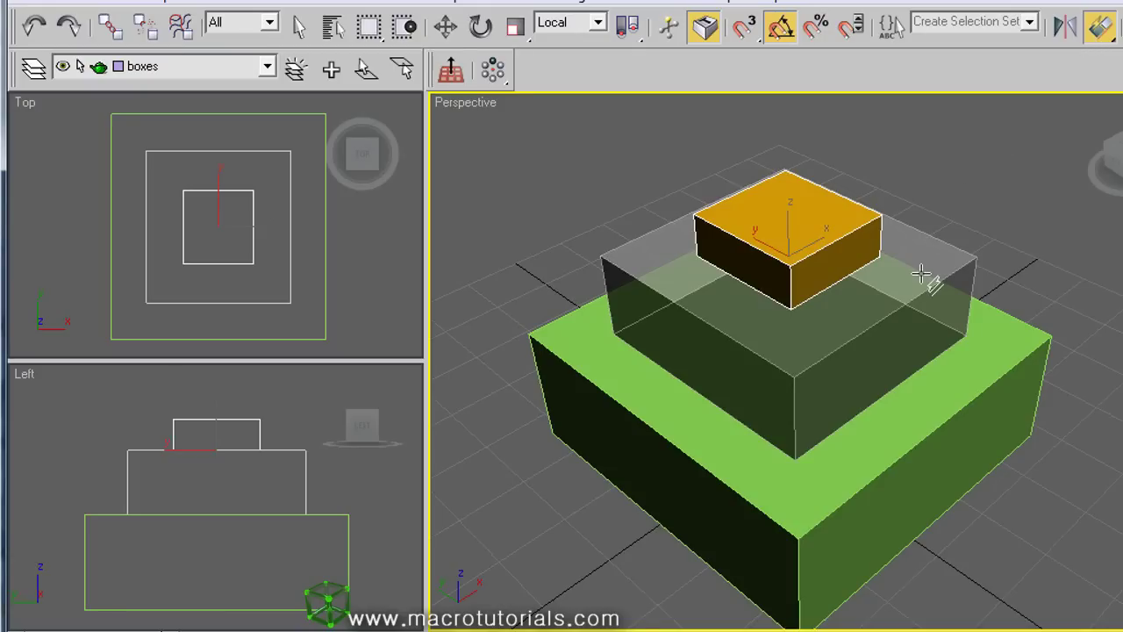
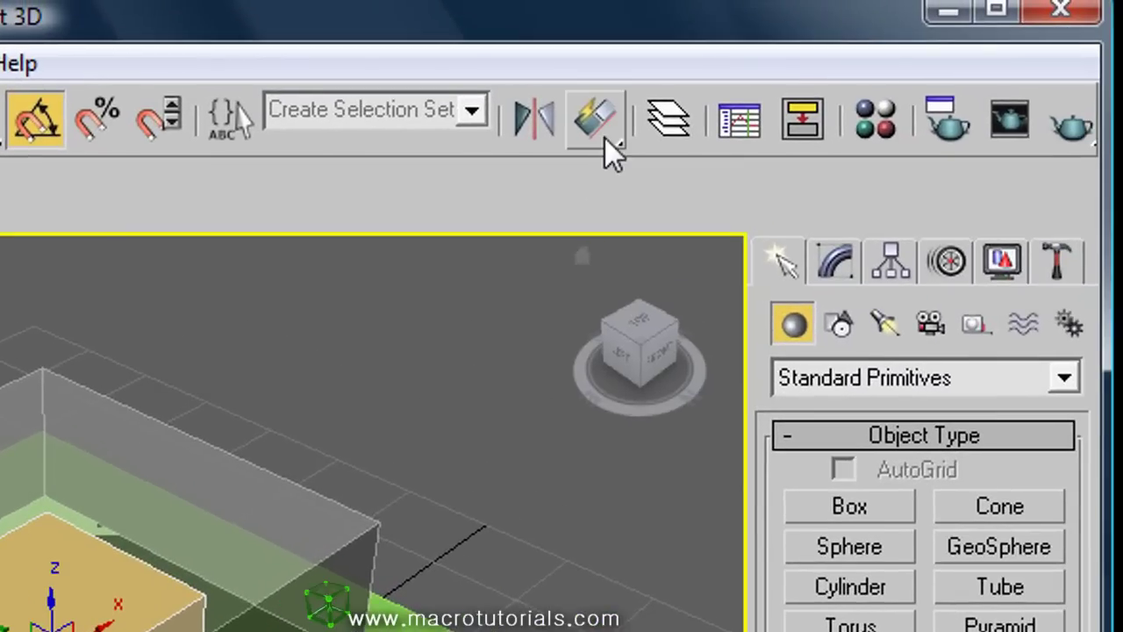
Choose Normal Align as the alignment tool and rotate the green teapot onto its side so that its base faces the viewer.
left_click_drag(881, 75, 857, 197)
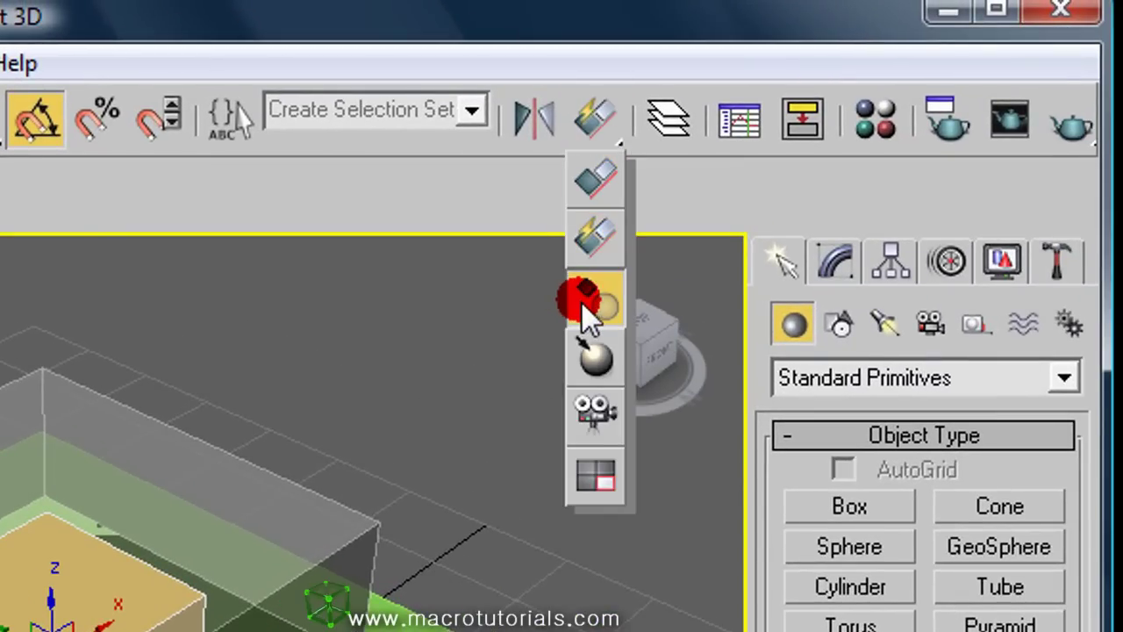
left_click_drag(582, 304, 582, 303)
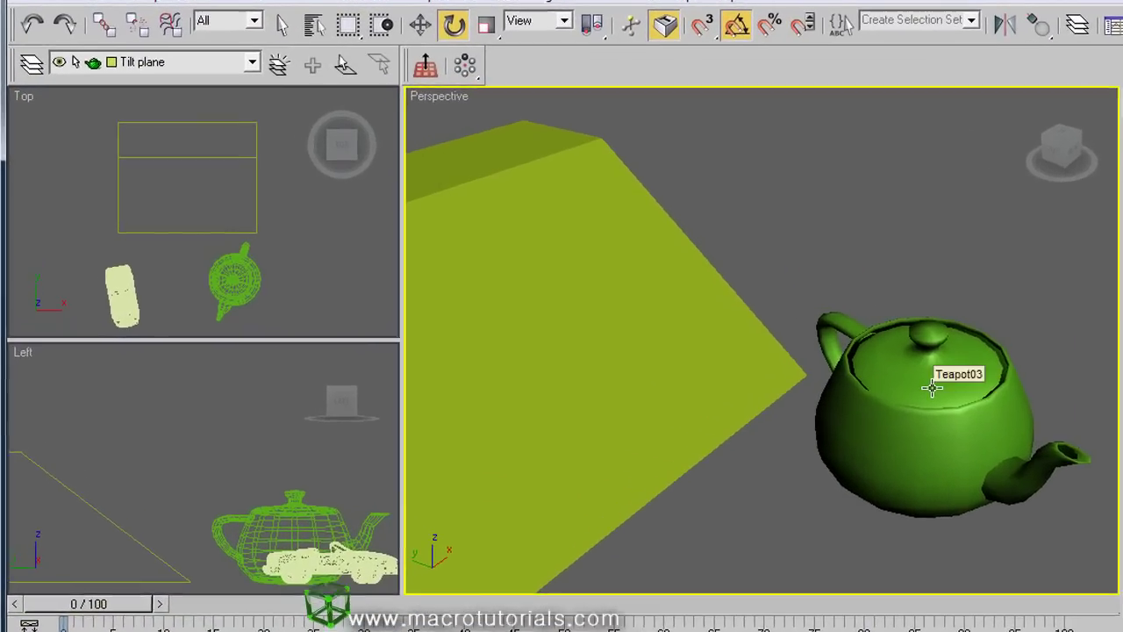
left_click(789, 360)
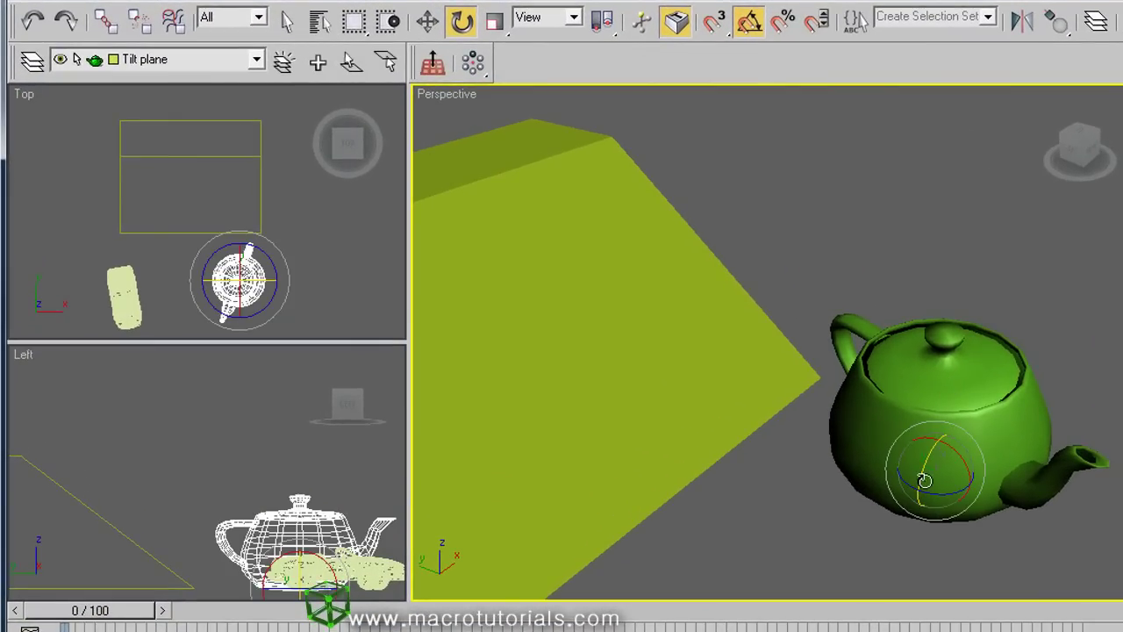
left_click_drag(925, 477, 973, 374)
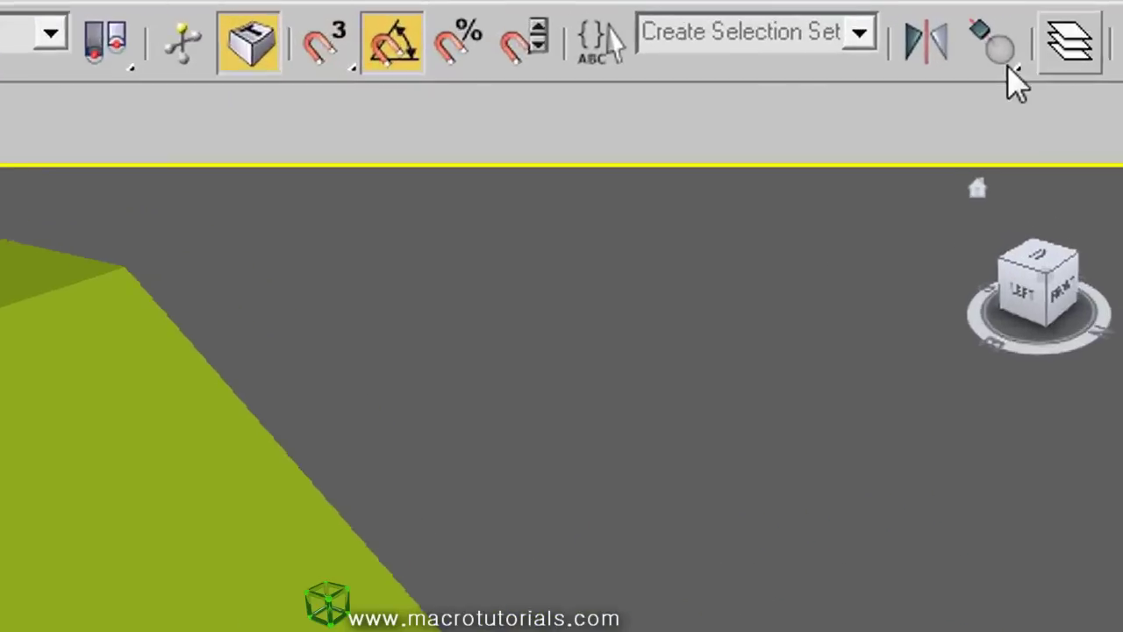
Normal Align the teapot's base to the ramp's sloped face with a 60 degree rotation offset and position offsets of X 0.28, Y 0.12, Z -0.12.
left_click(1055, 22)
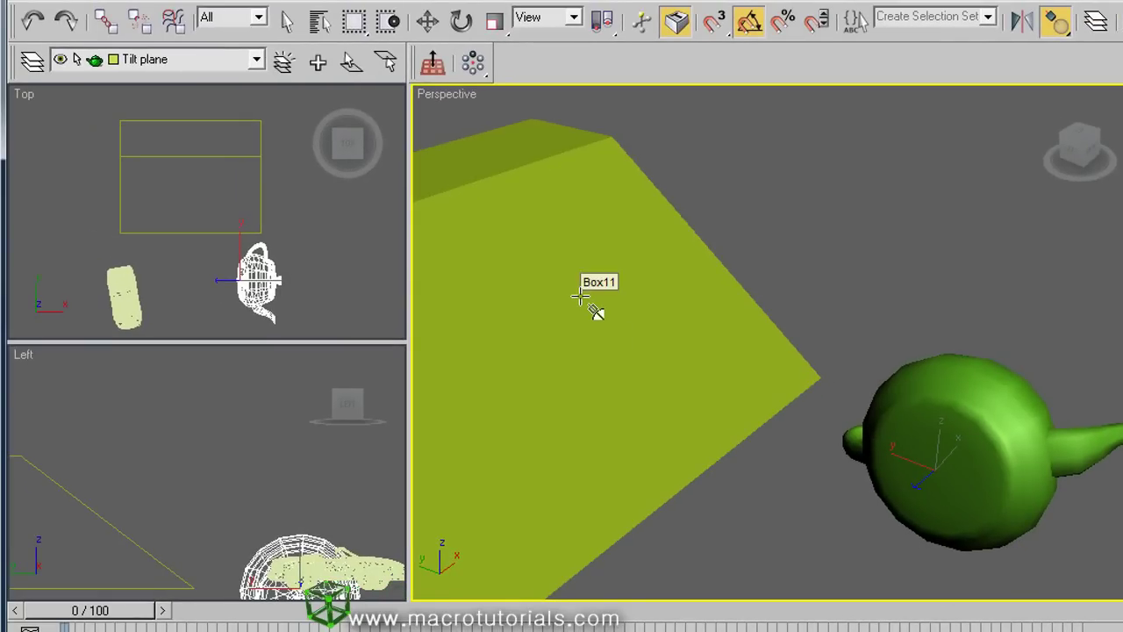
left_click(586, 303)
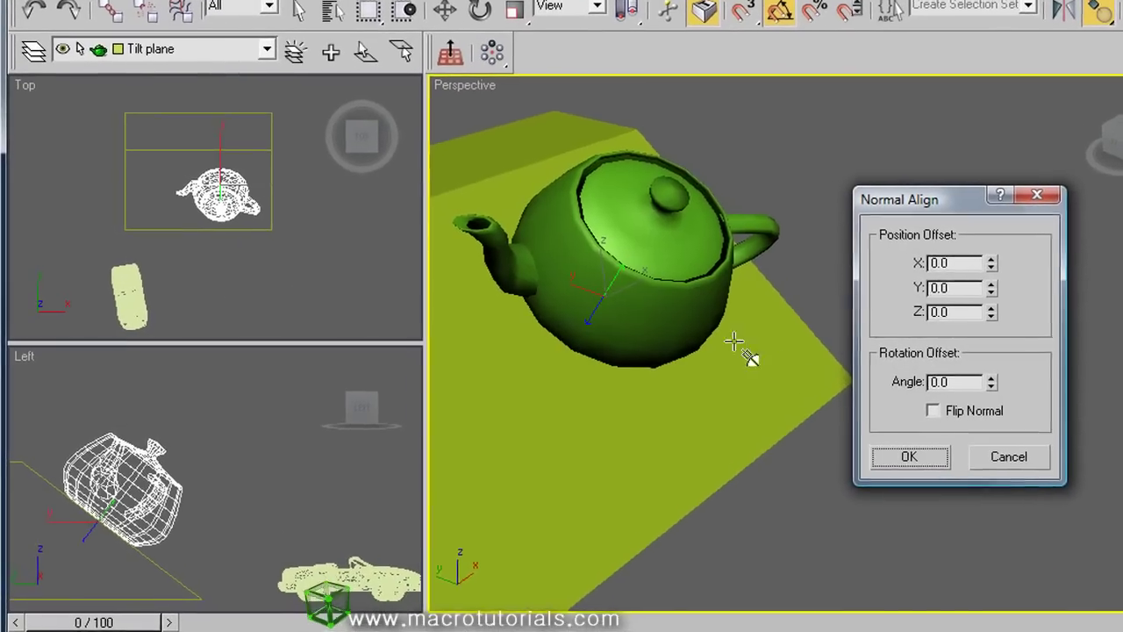
left_click_drag(1023, 383, 1071, 252)
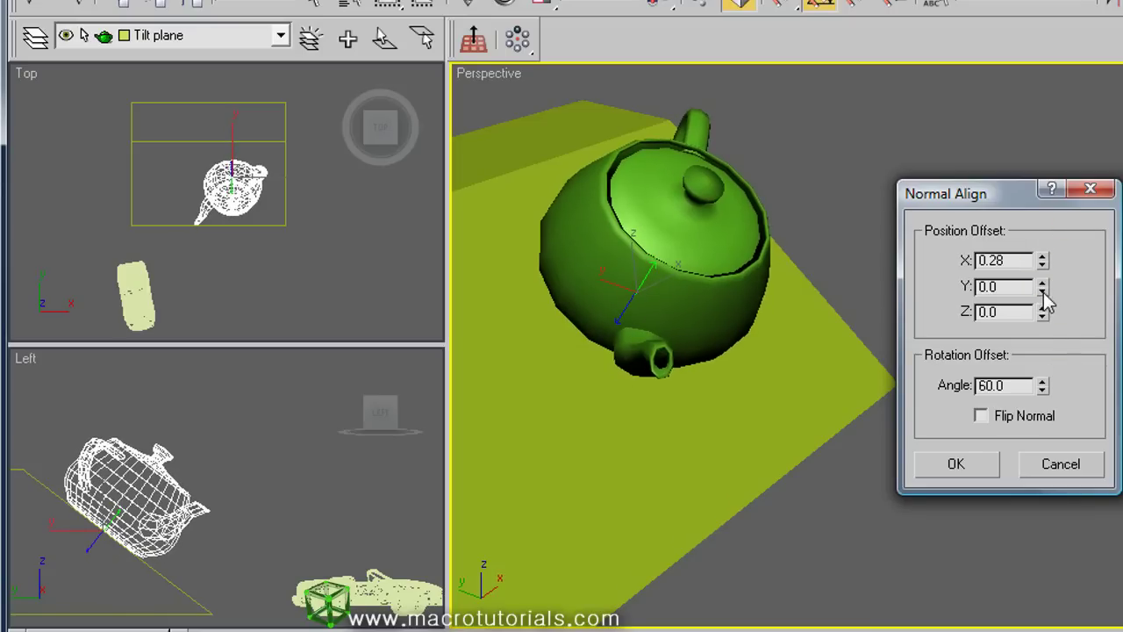
left_click_drag(1043, 291, 1053, 323)
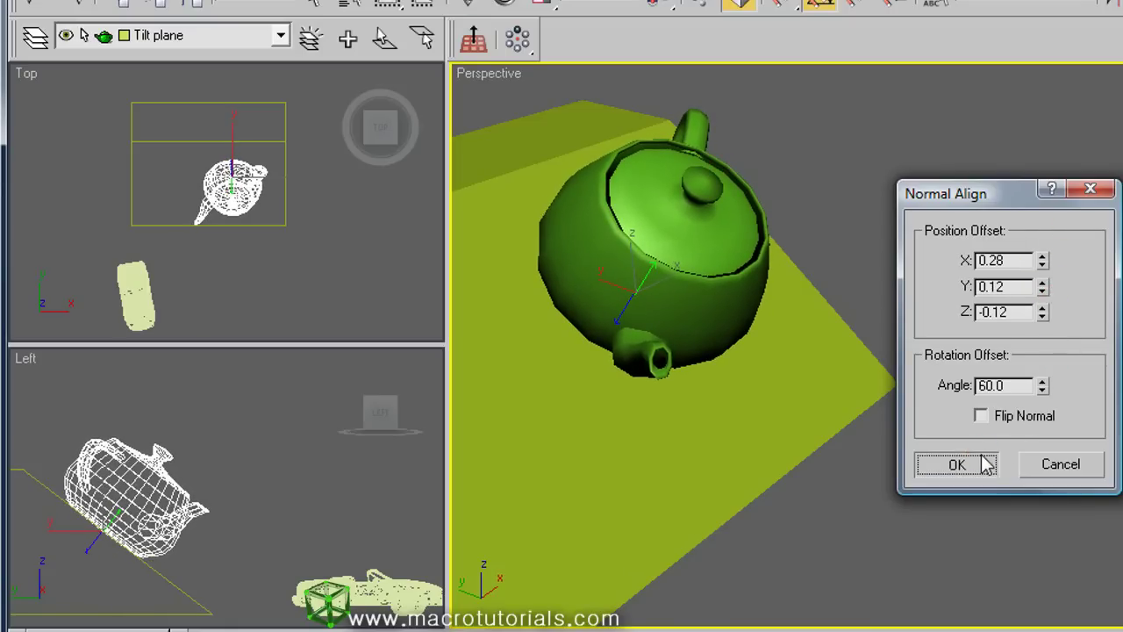
left_click(957, 464)
Rotate the car in front of the ramp onto its side so that its underside faces the viewer.
middle_click_drag(910, 547, 1027, 351, "alt")
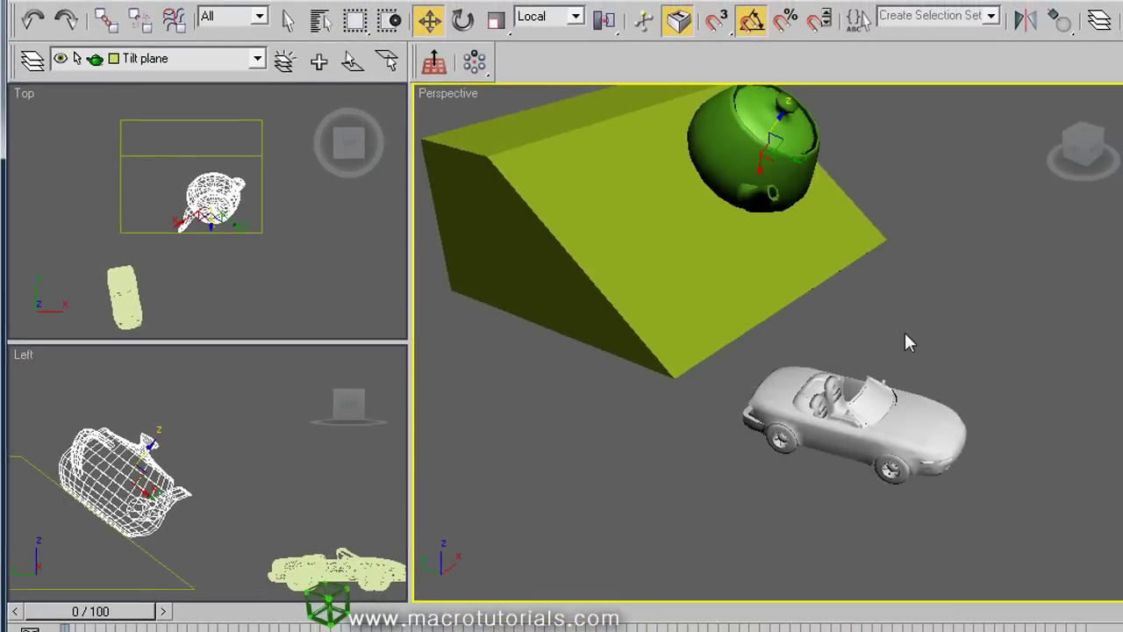
middle_click_drag(908, 343, 932, 371)
left_click(886, 451)
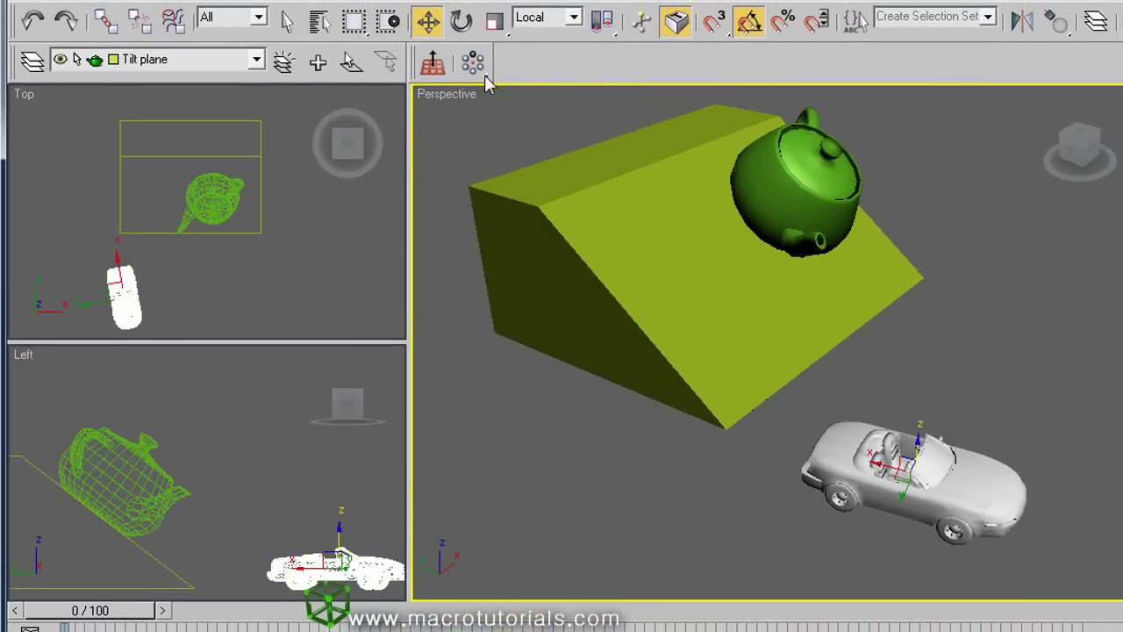
left_click(462, 21)
left_click_drag(910, 456, 965, 374)
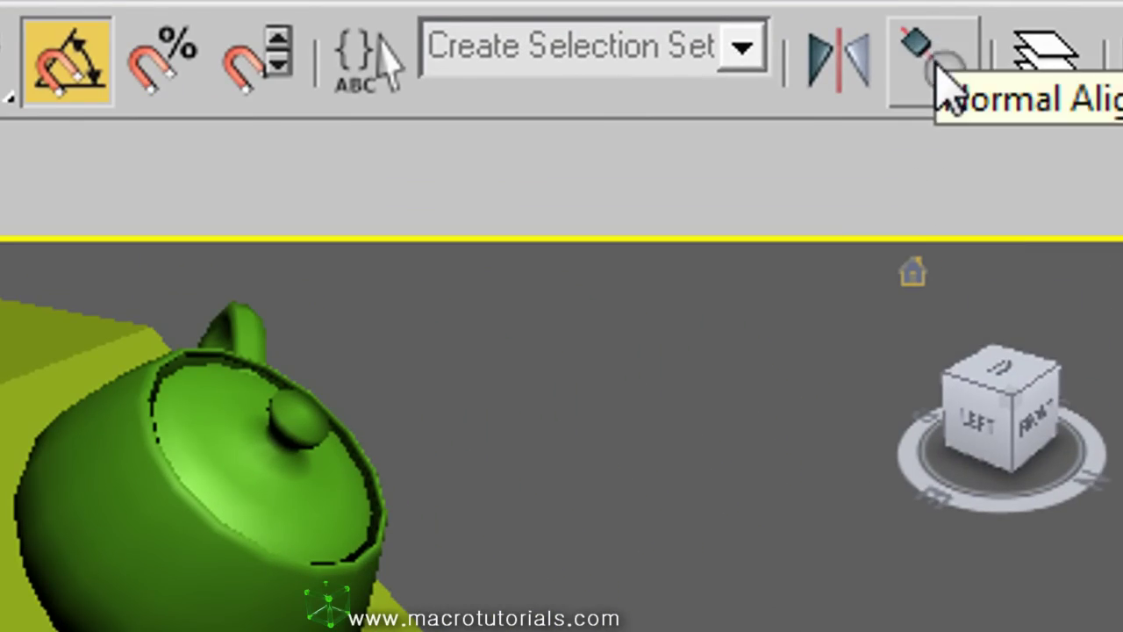
Normal Align the car's underside to the ramp's sloped face with a 75 degree rotation offset and a Z position offset of 2.7.
left_click(933, 65)
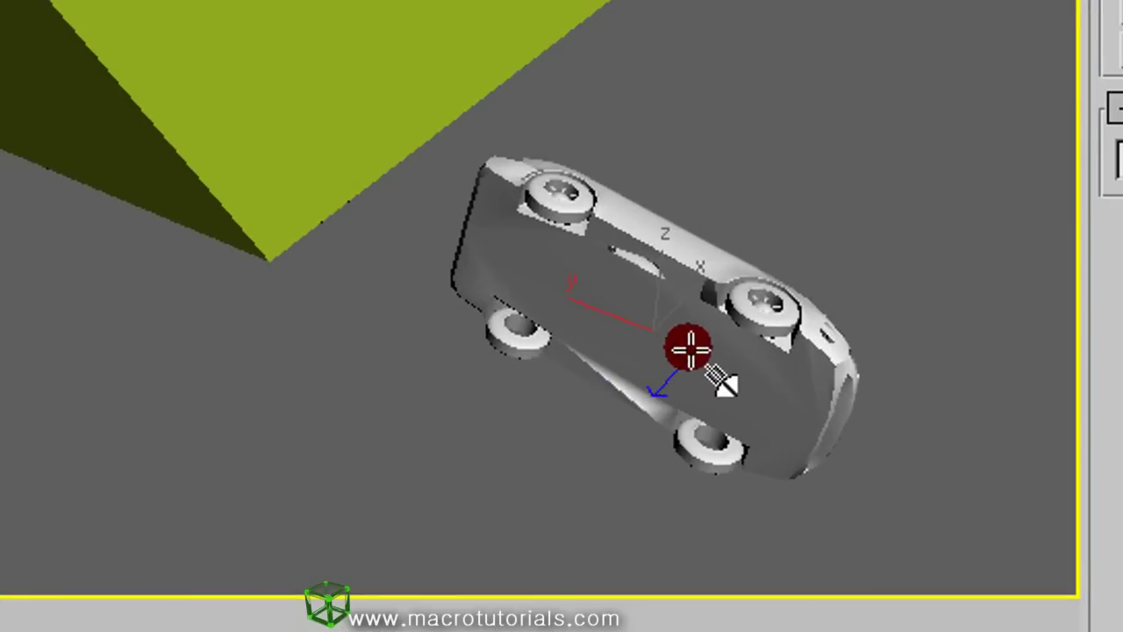
left_click_drag(719, 379, 619, 290)
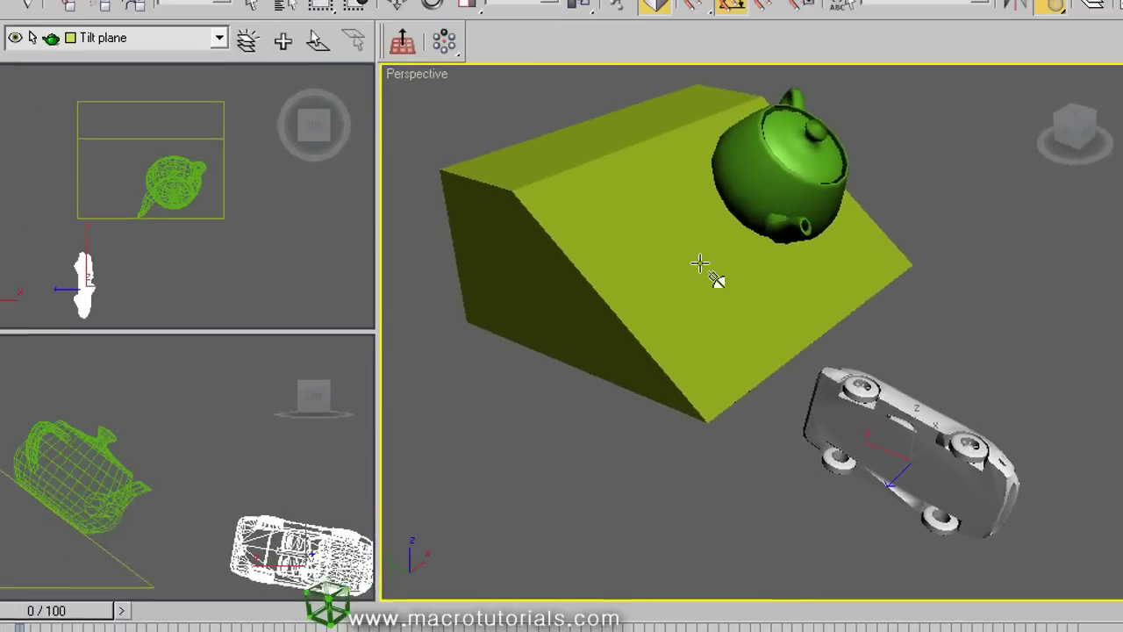
left_click(414, 160)
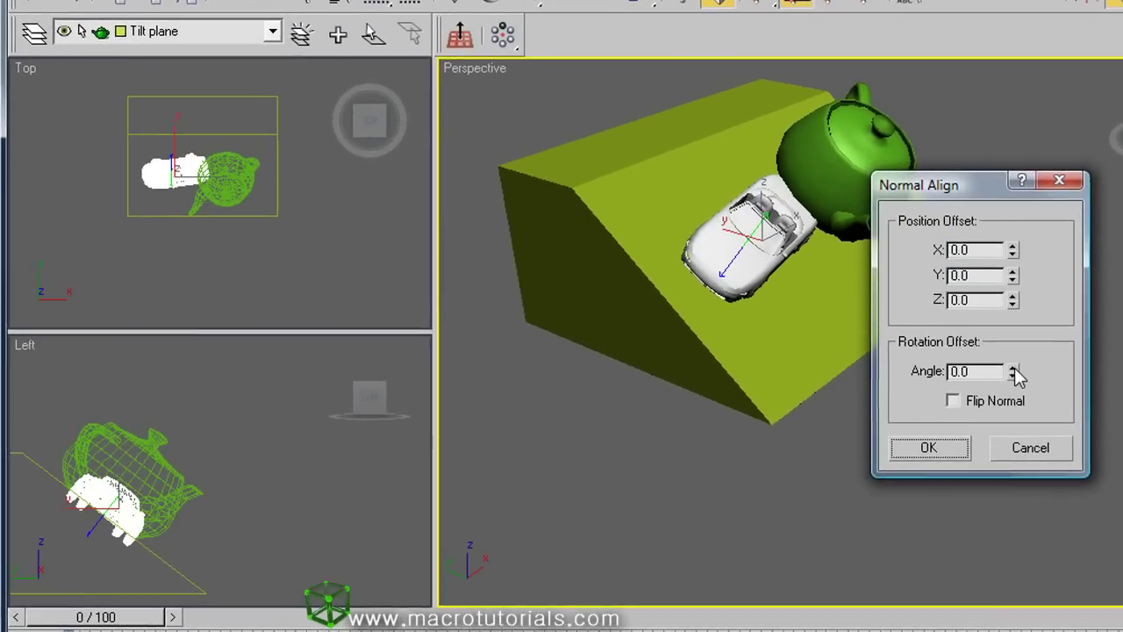
left_click_drag(952, 378, 956, 220)
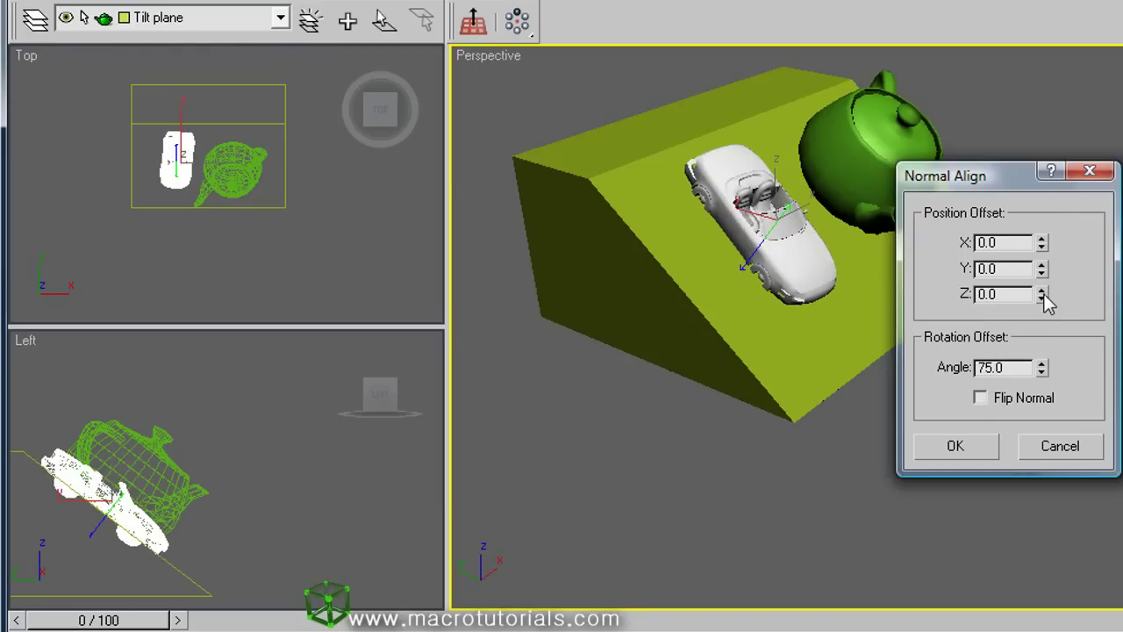
left_click_drag(1045, 276, 1093, 2)
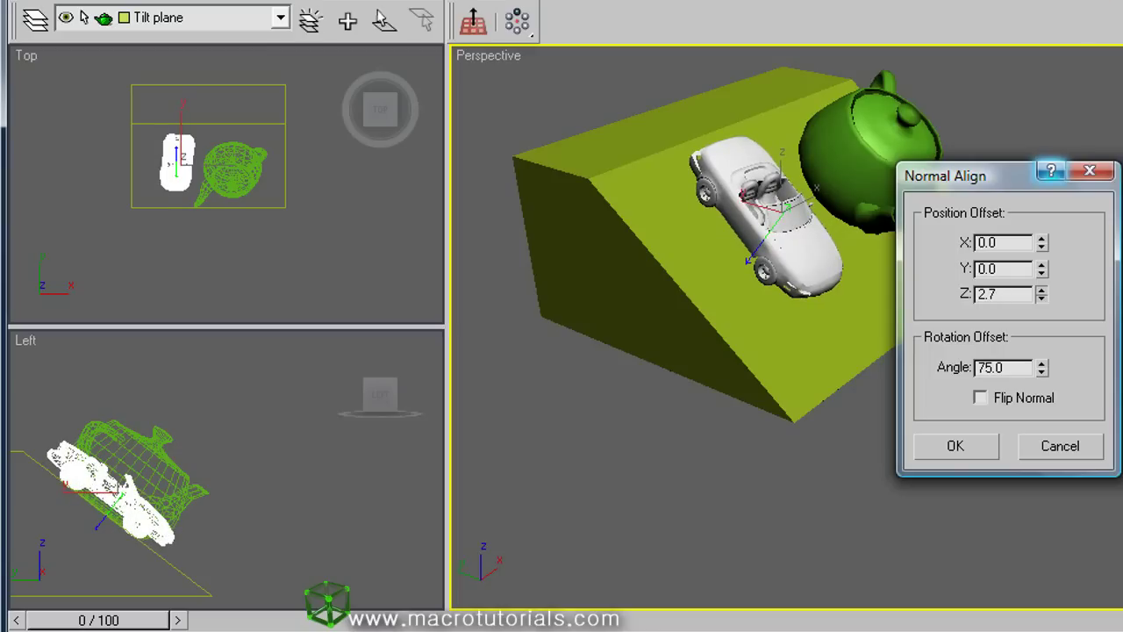
left_click(958, 445)
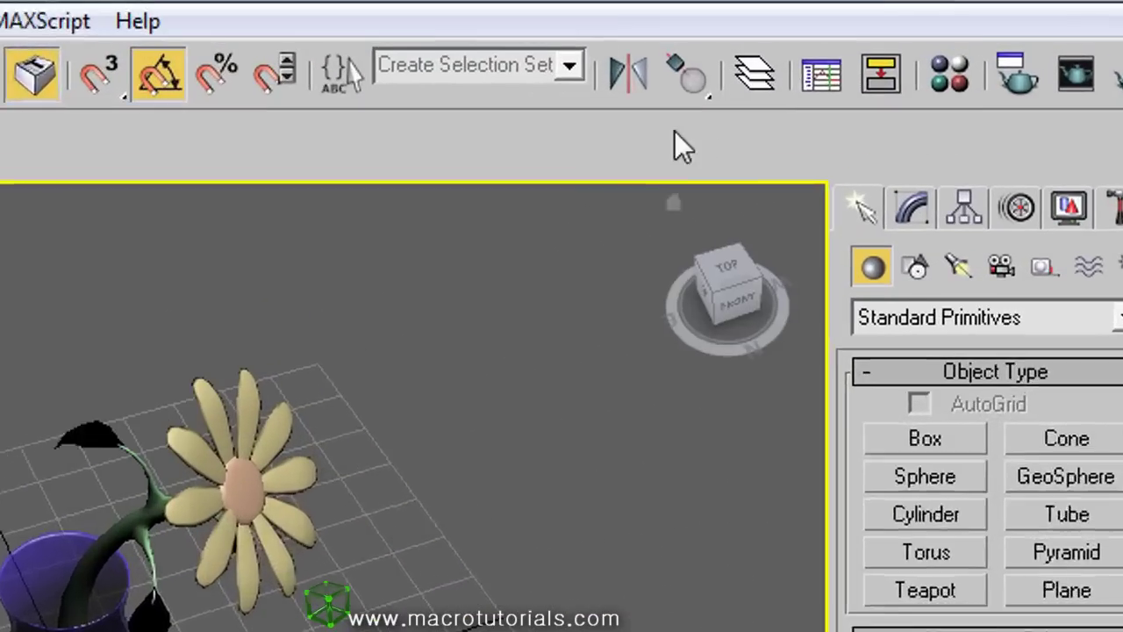
Choose Place Highlight as the alignment tool and create a standard Free Spot light in the perspective view beside the flower.
left_click_drag(690, 79, 697, 303)
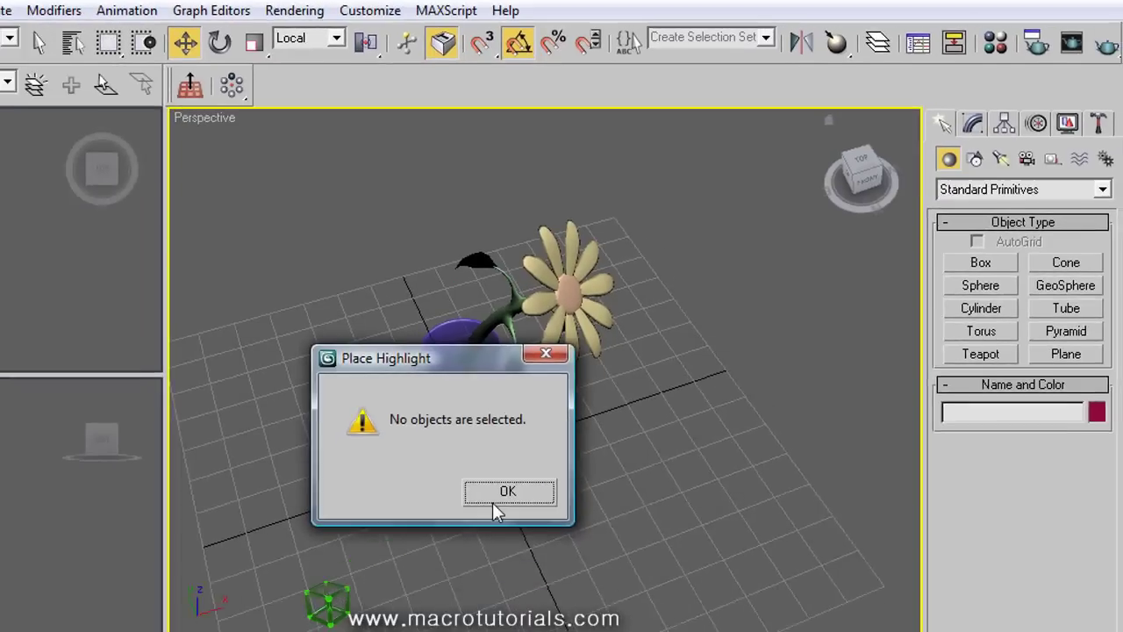
left_click(158, 630)
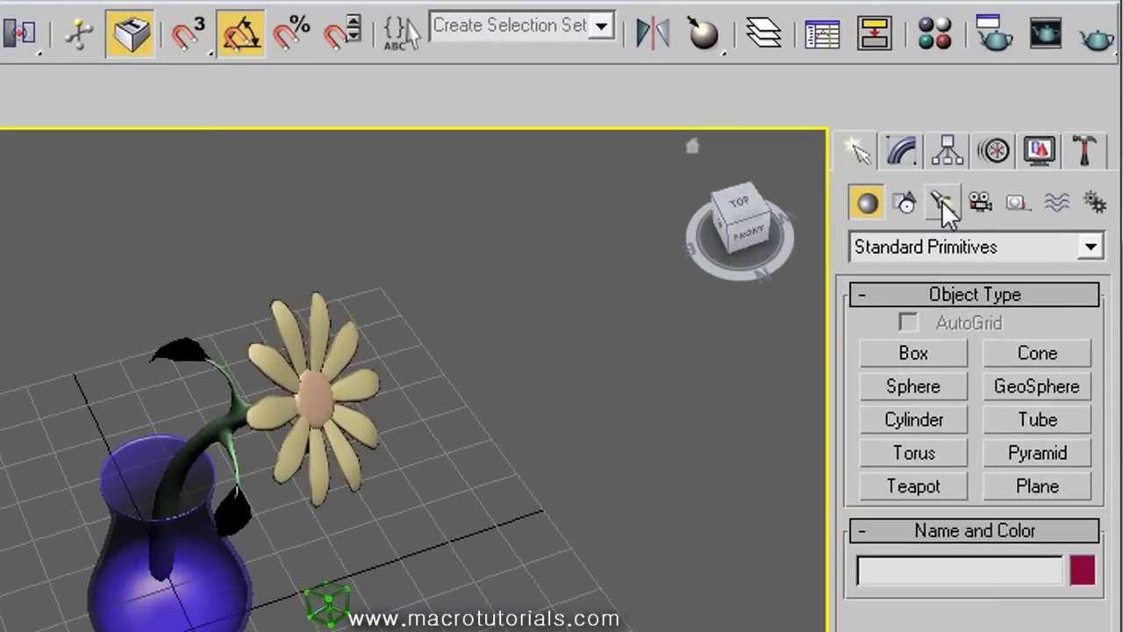
left_click(941, 202)
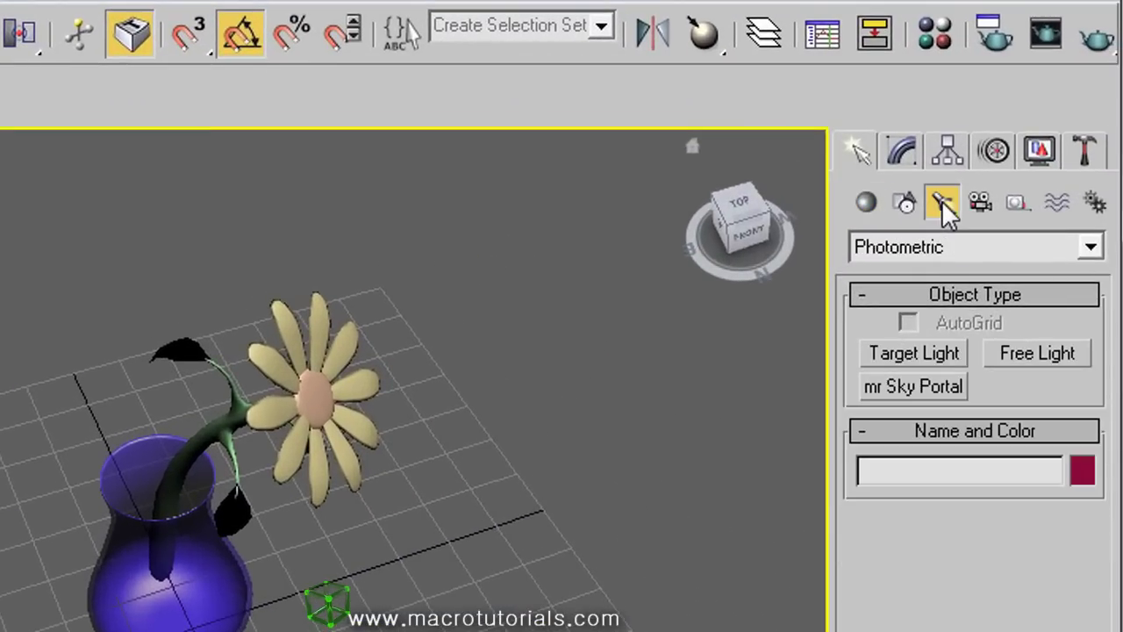
left_click_drag(948, 243, 928, 293)
left_click(1053, 353)
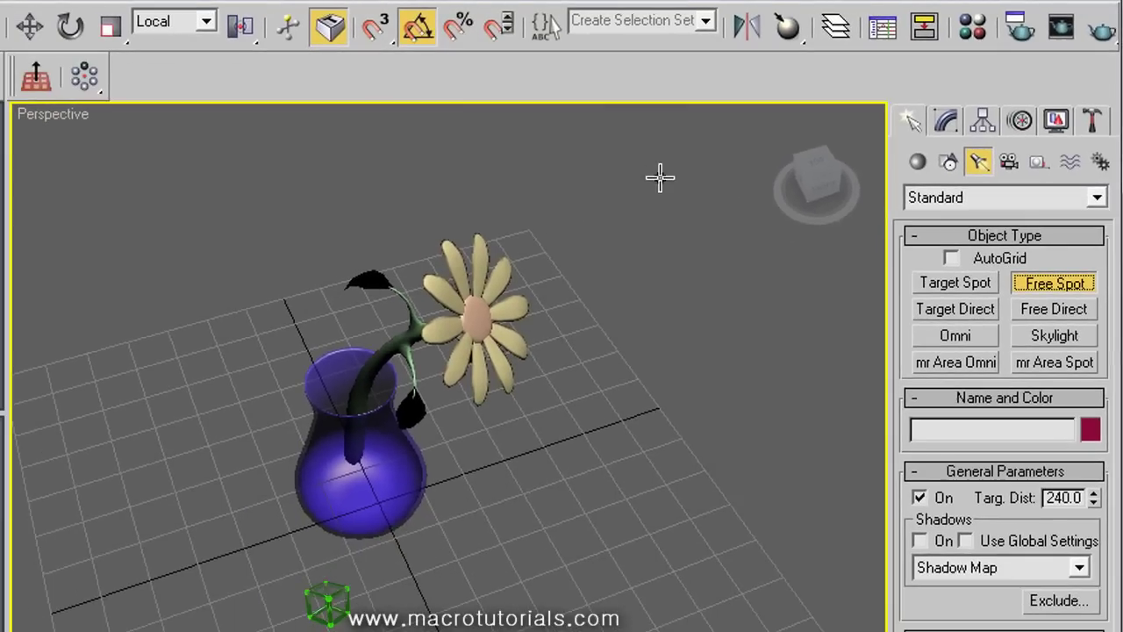
left_click(677, 174)
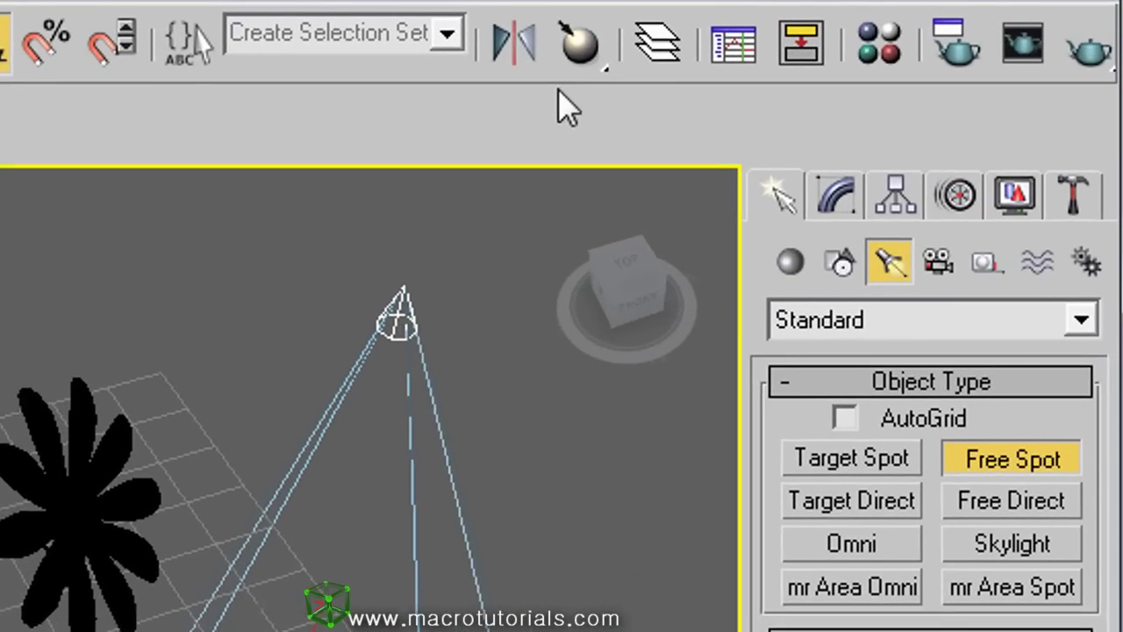
Use Place Highlight to aim the spotlight at a petal near the flower's centre and render the perspective view.
left_click(572, 50)
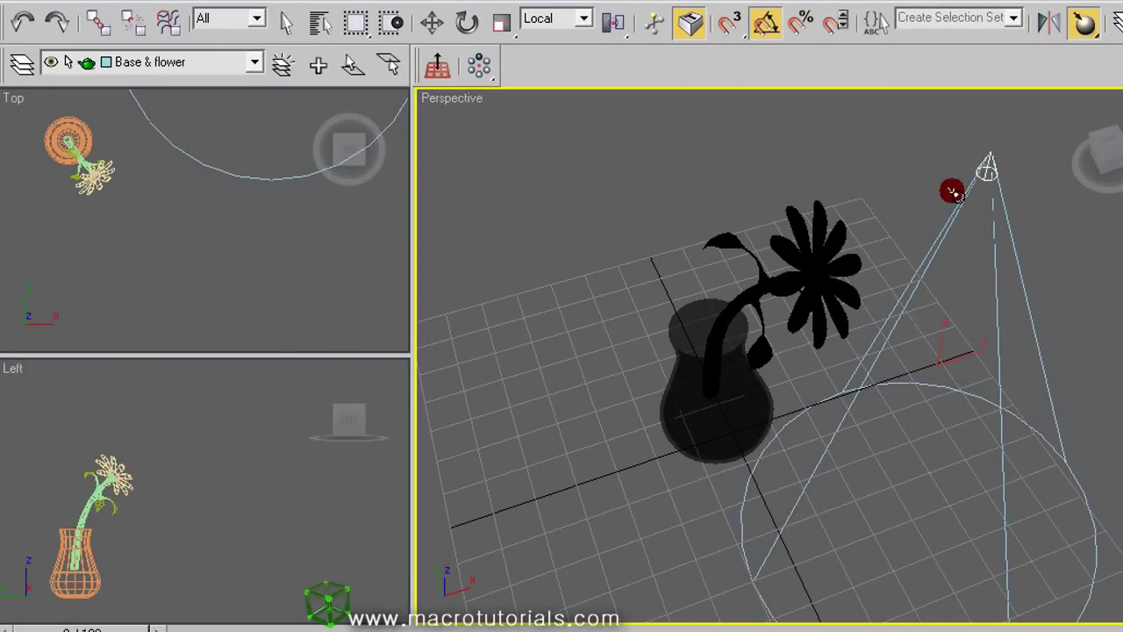
left_click_drag(865, 277, 831, 287)
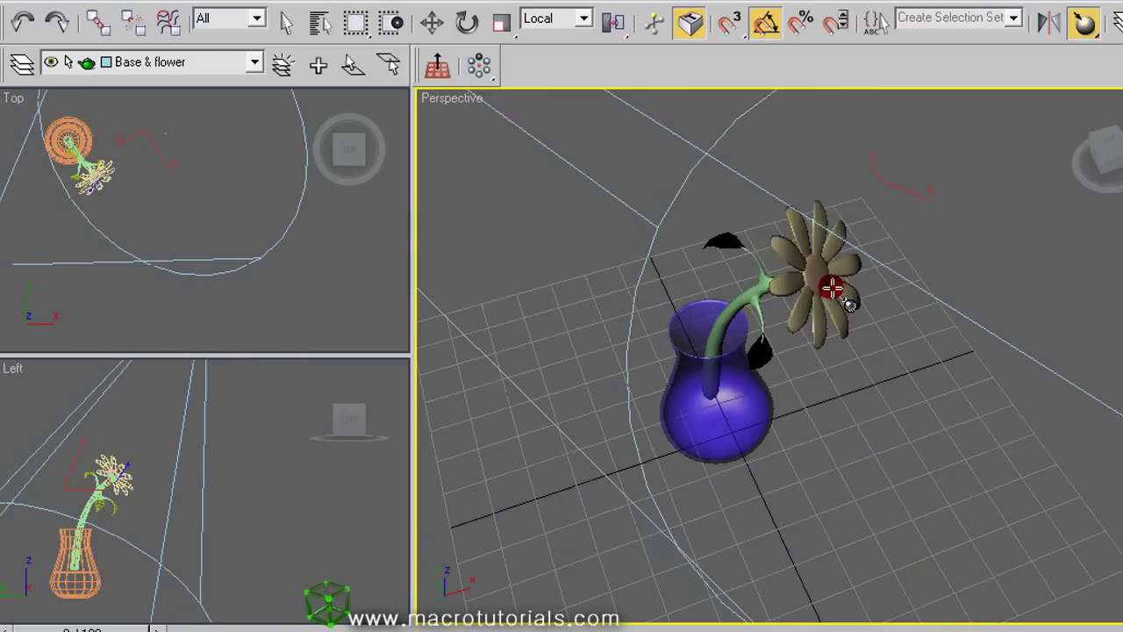
left_click_drag(832, 287, 832, 287)
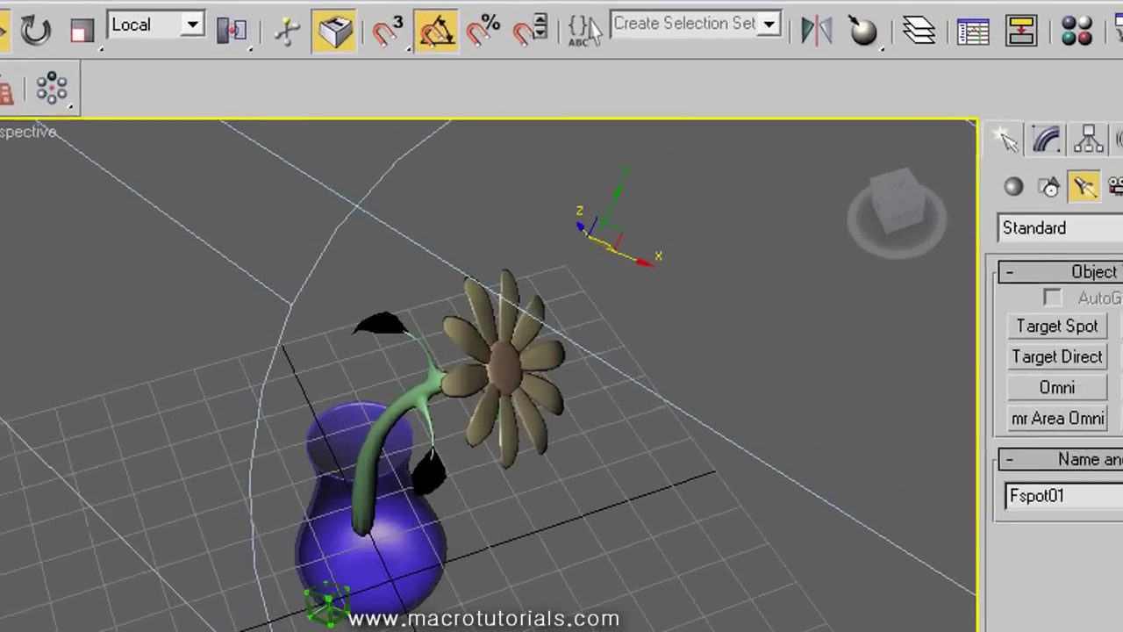
left_click(1078, 40)
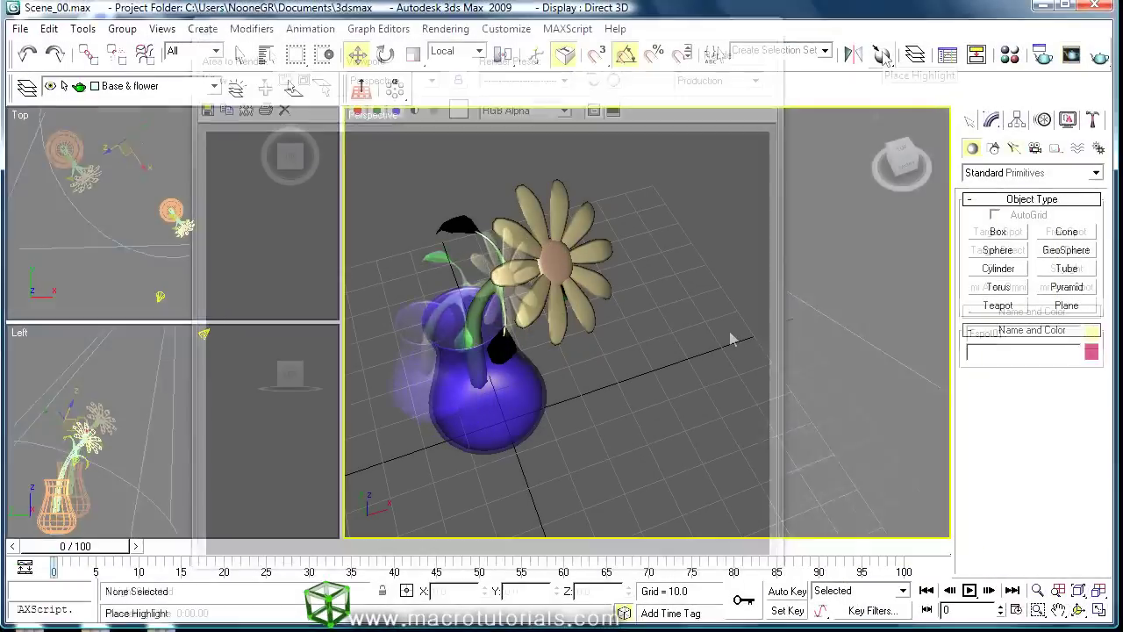
left_click(998, 35)
Choose Align Camera as the alignment tool and create a Free camera in the perspective view, away from the flower.
left_click_drag(840, 69, 842, 226)
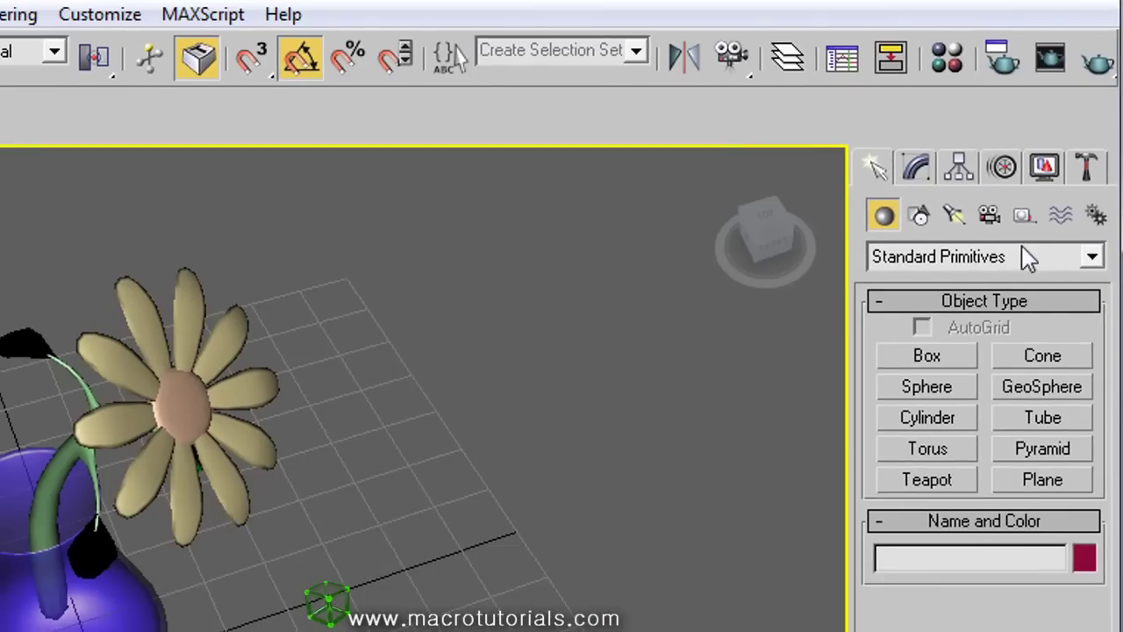
left_click(989, 216)
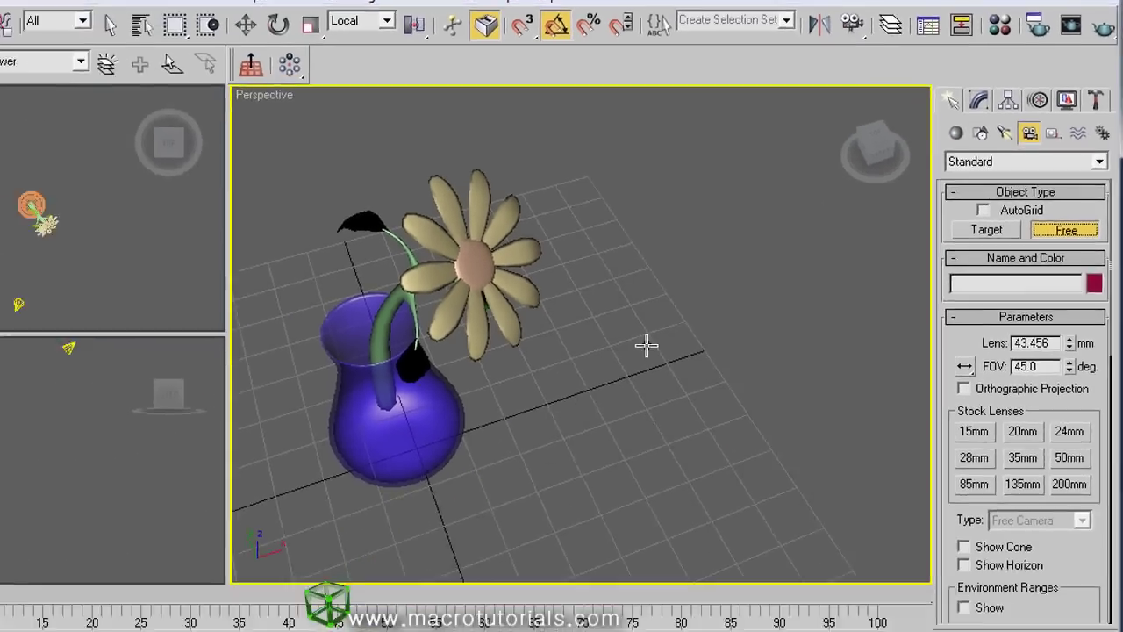
left_click_drag(443, 456, 443, 397)
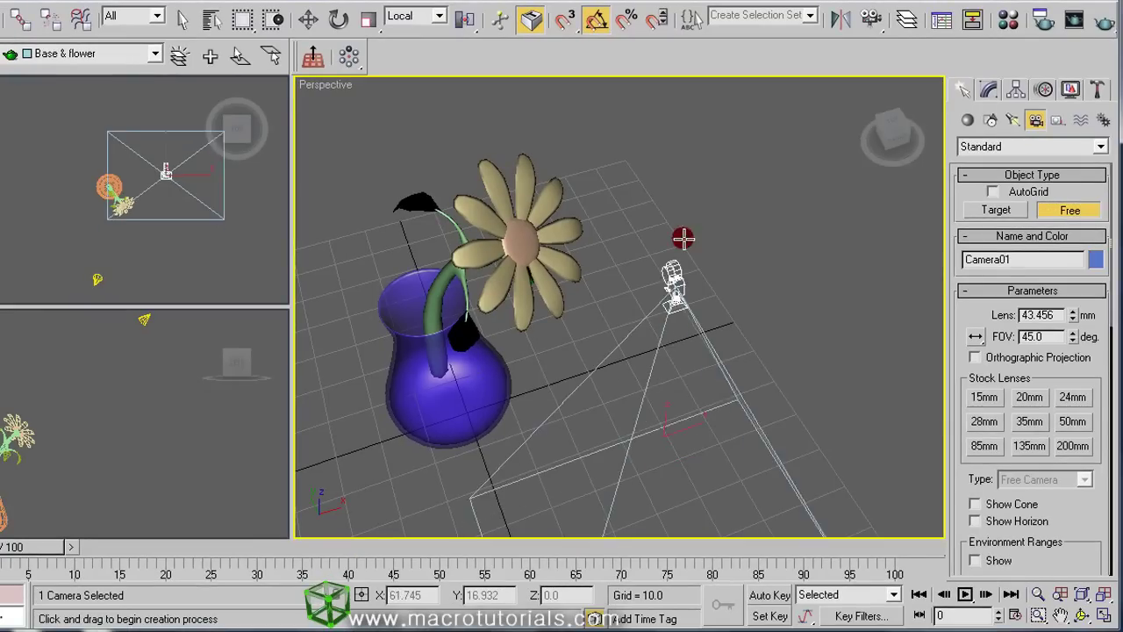
mouse_move(683, 238)
left_mouse_down()
mouse_move(741, 133)
mouse_move(745, 161)
mouse_move(797, 213)
mouse_move(789, 225)
left_mouse_up()
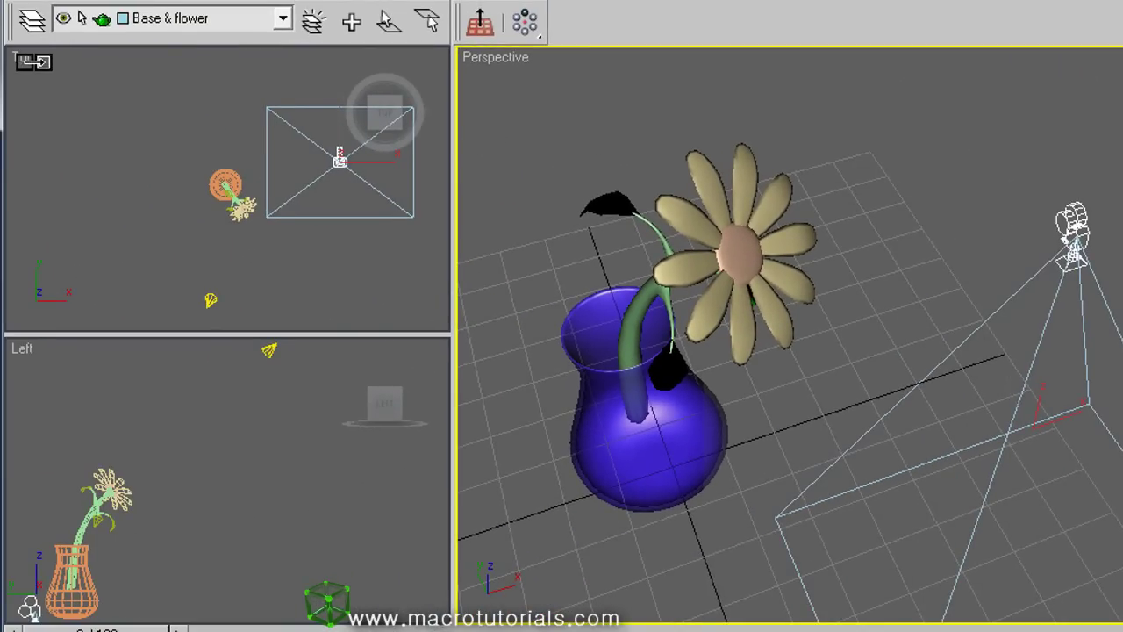
Switch the Top viewport to the Camera01 view.
right_click(26, 60)
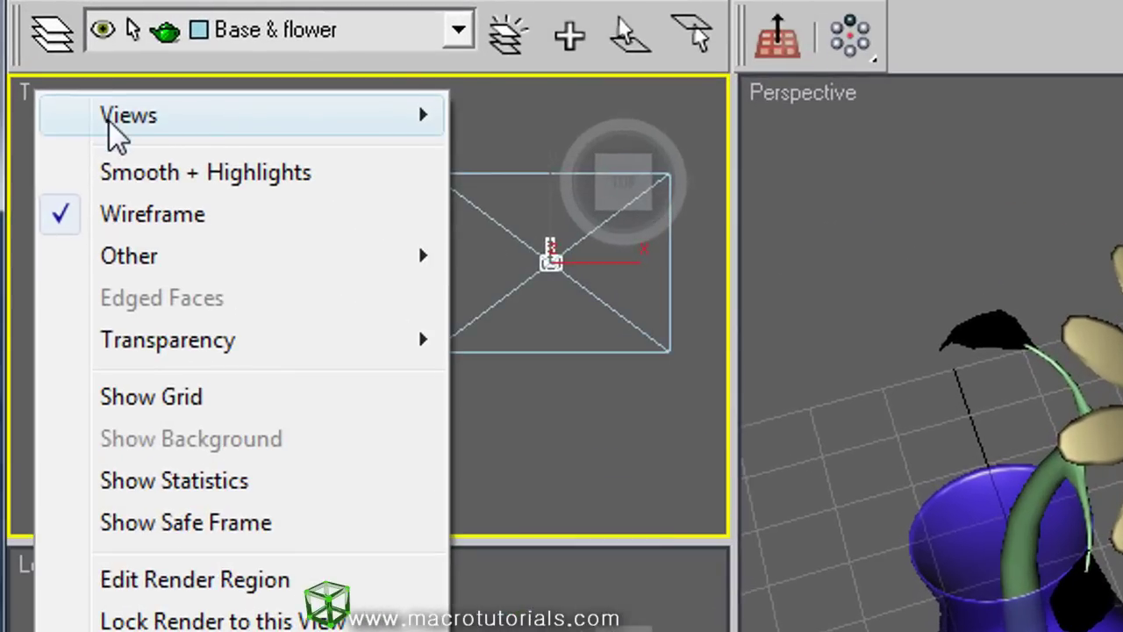
mouse_move(196, 78)
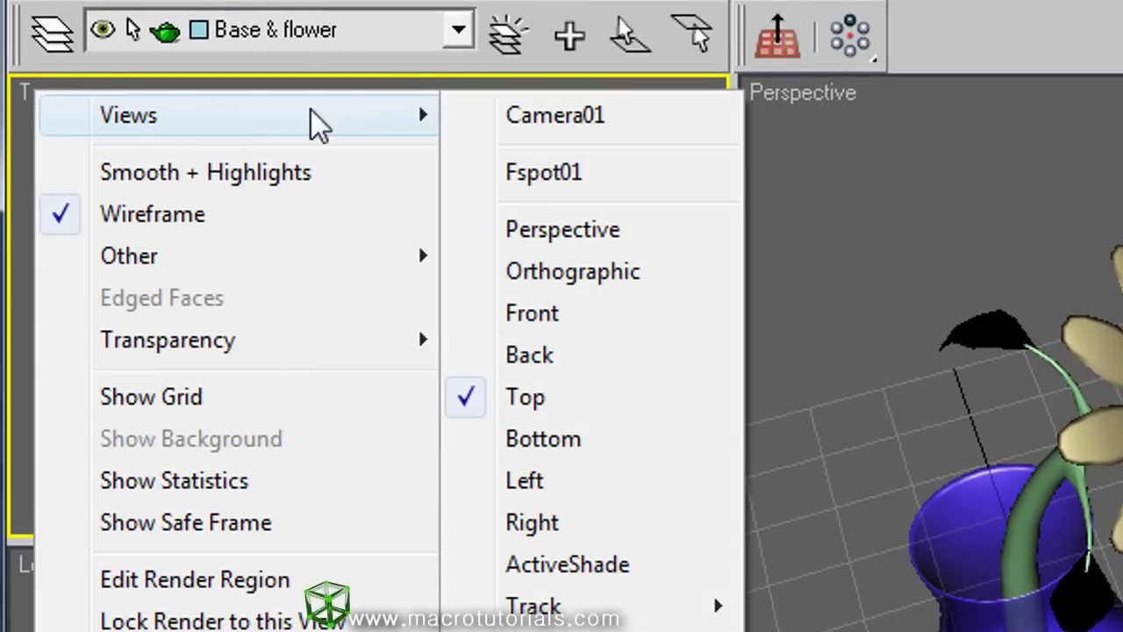
left_click(525, 123)
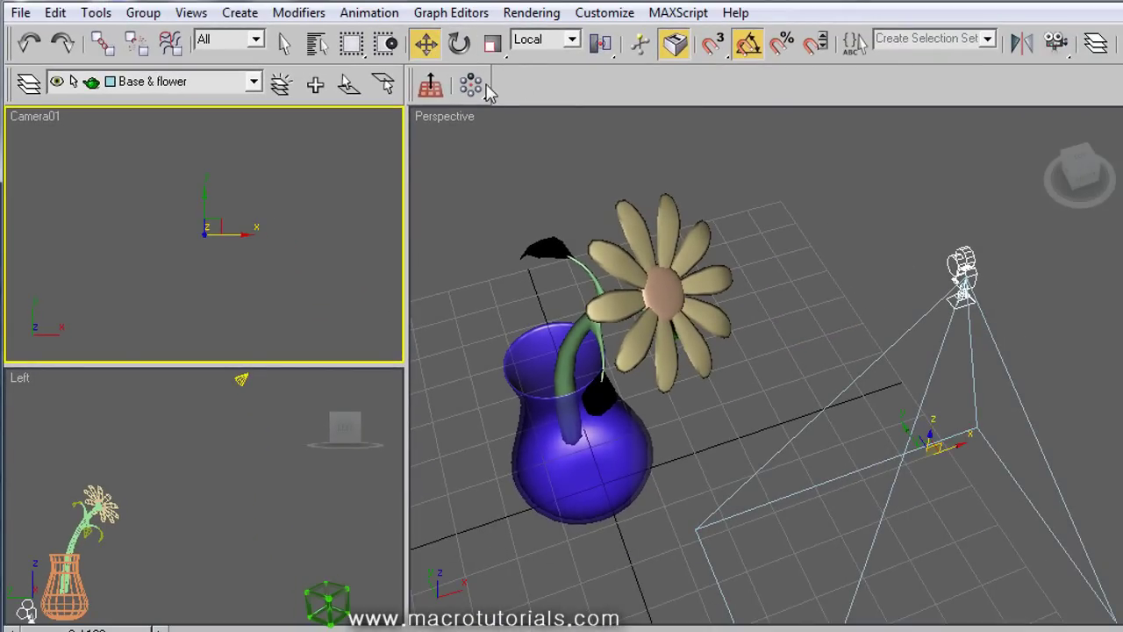
Align the camera to the centre of the flower with Align Camera, then deselect it with the Camera01 view active.
left_click(968, 268)
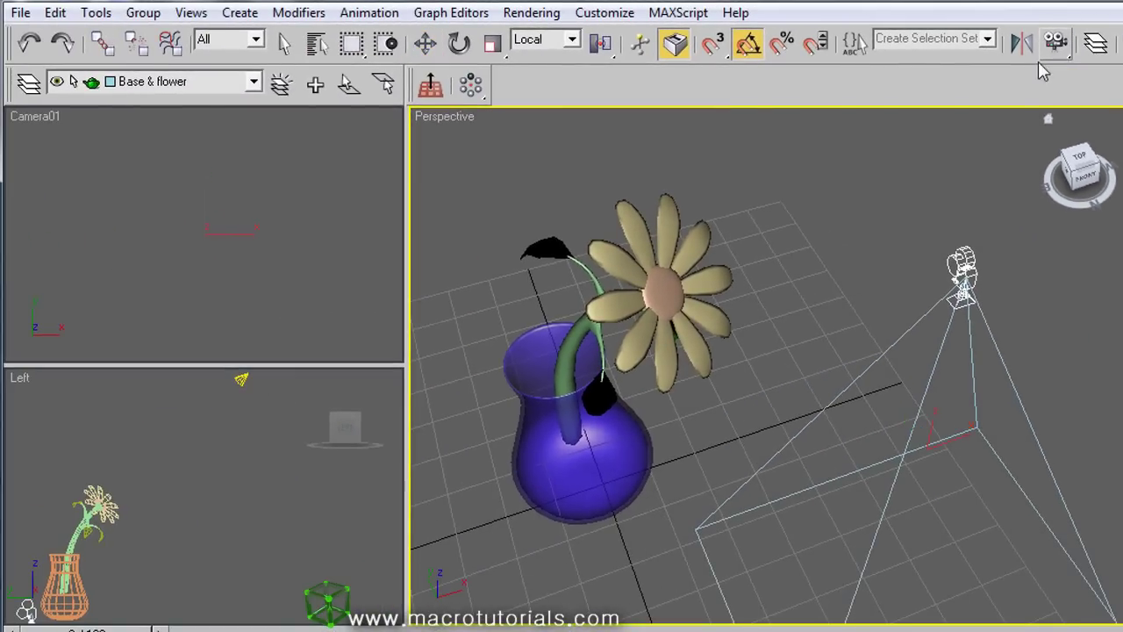
left_click(661, 293)
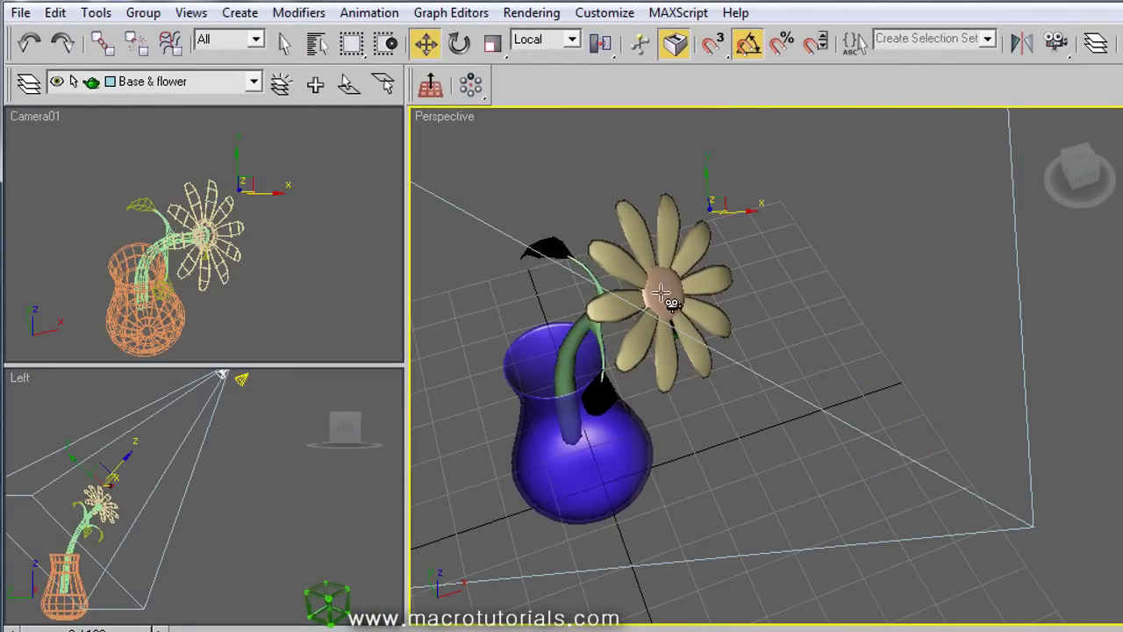
left_click(263, 238)
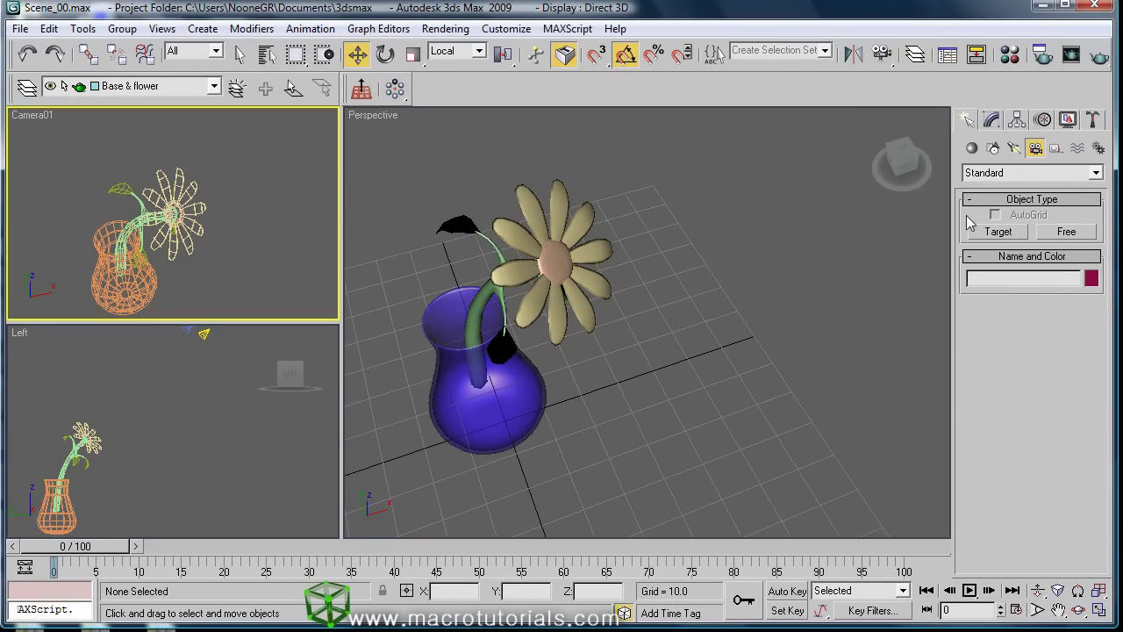
Choose Align to View as the alignment tool and open its options for the yellow arrow made of a pyramid and a box.
left_click(1098, 57)
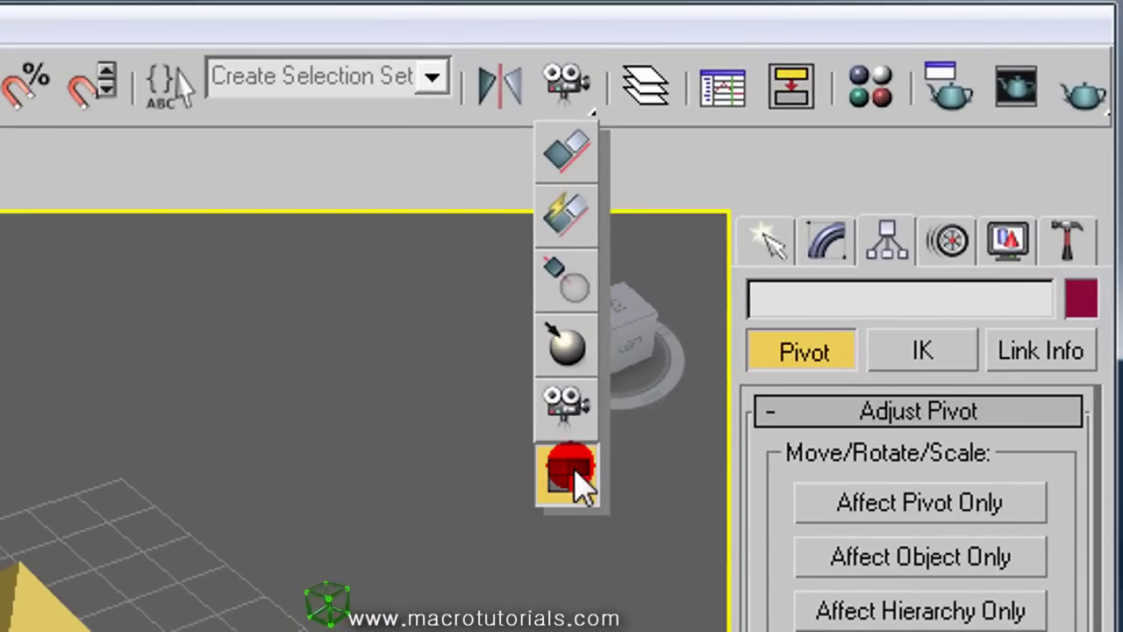
left_click(882, 194)
left_click(737, 479)
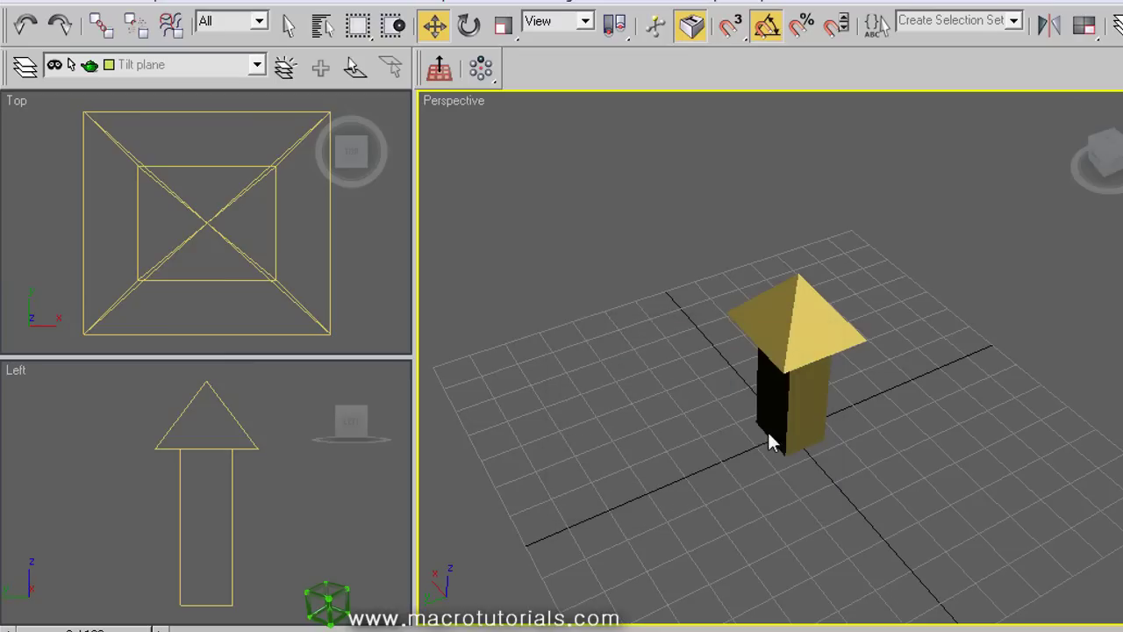
left_click(778, 349)
left_click(1086, 26)
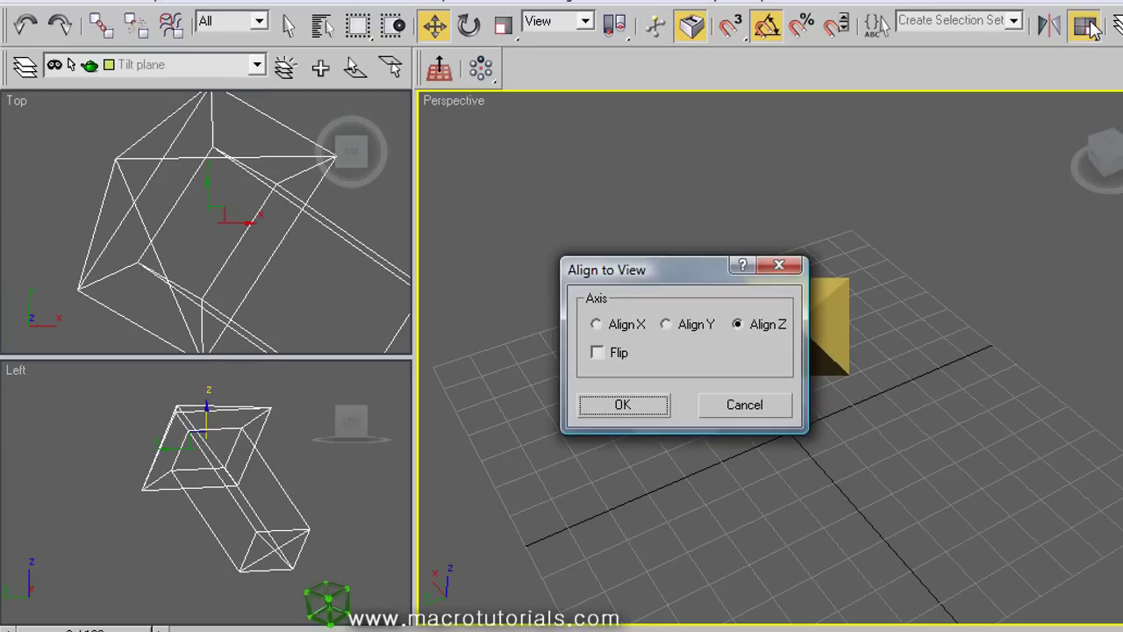
Preview the Align X, Align Y, Align Z and Flip options on the arrow.
left_click_drag(620, 290, 517, 395)
left_click(511, 427)
left_click(564, 436)
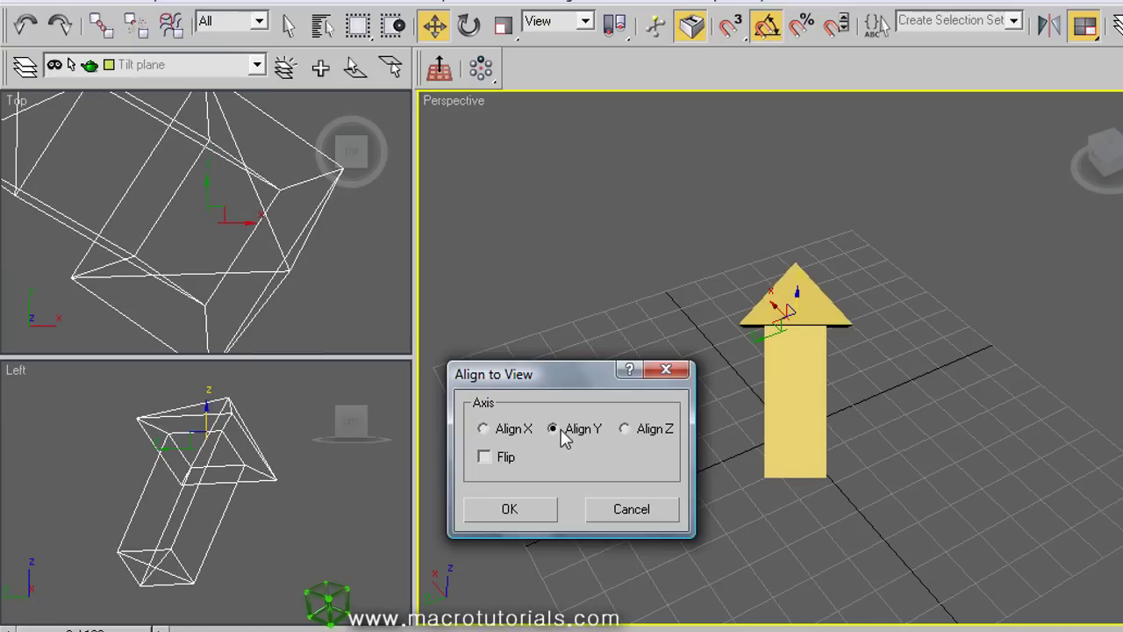
left_click(624, 430)
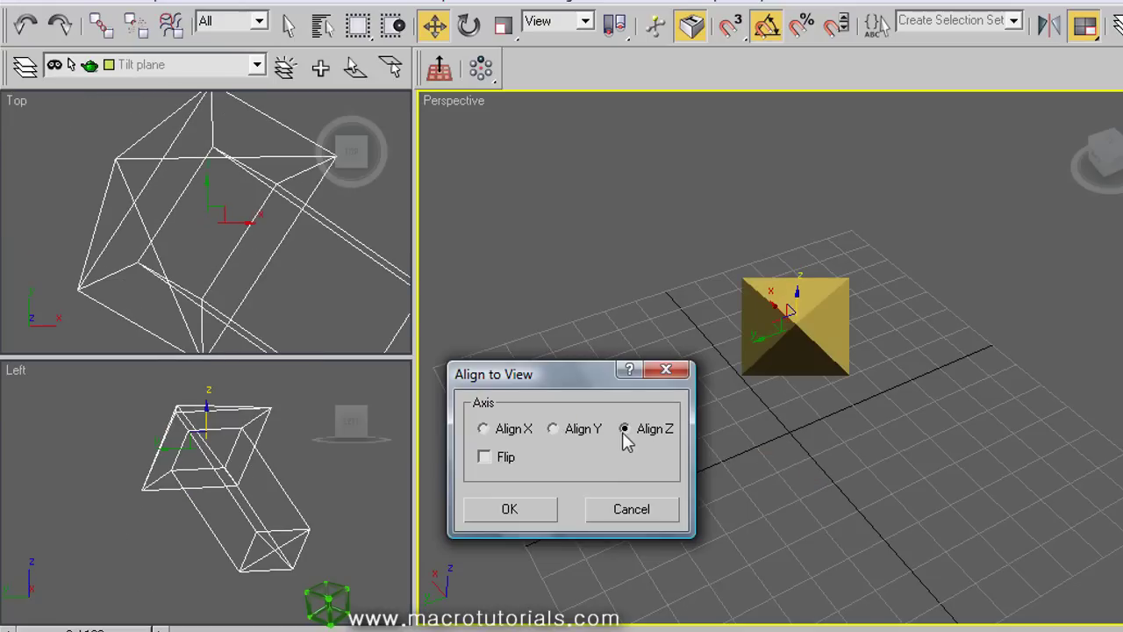
left_click(500, 459)
left_click(502, 457)
Apply the Align Z alignment of the arrow to the perspective view and inspect the arrow from the side.
left_click(526, 509)
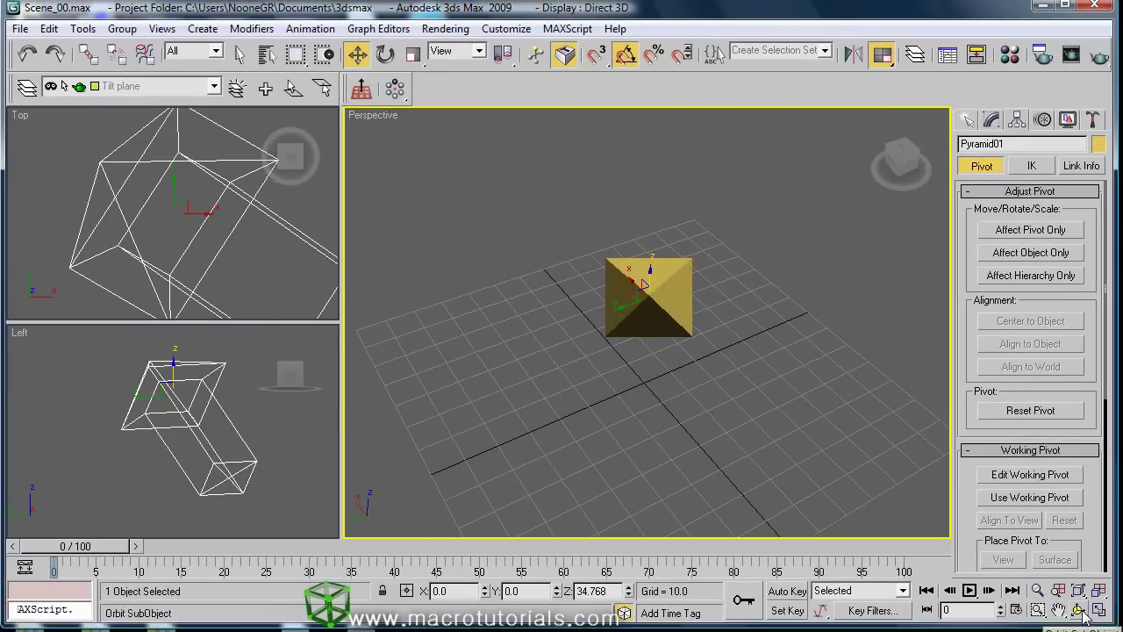
left_click(1079, 610)
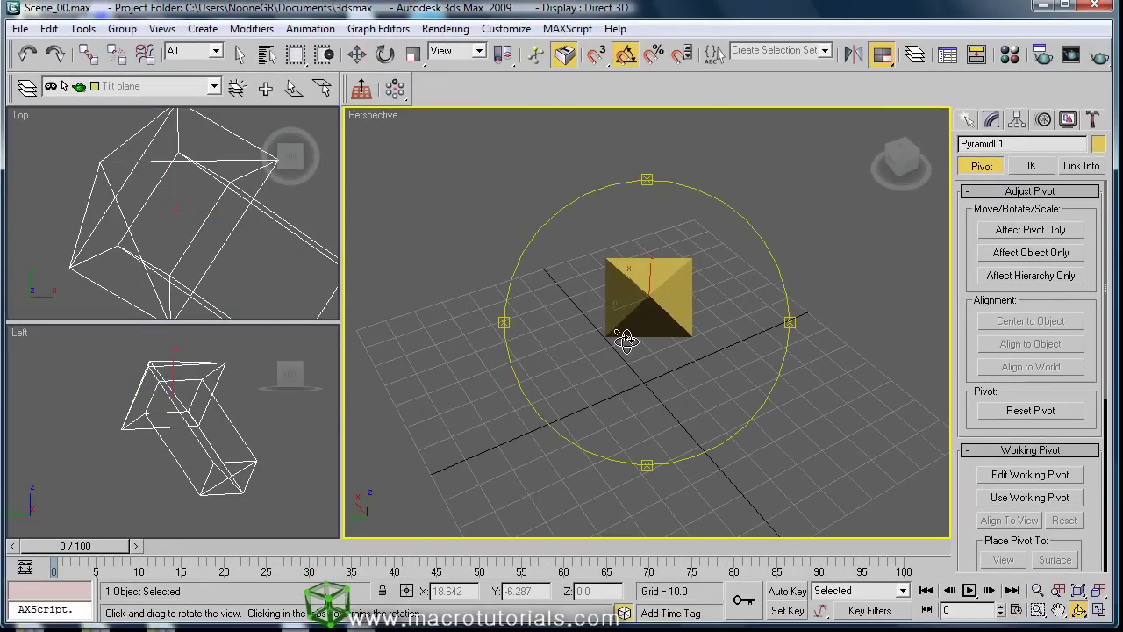
left_click_drag(629, 328, 775, 279)
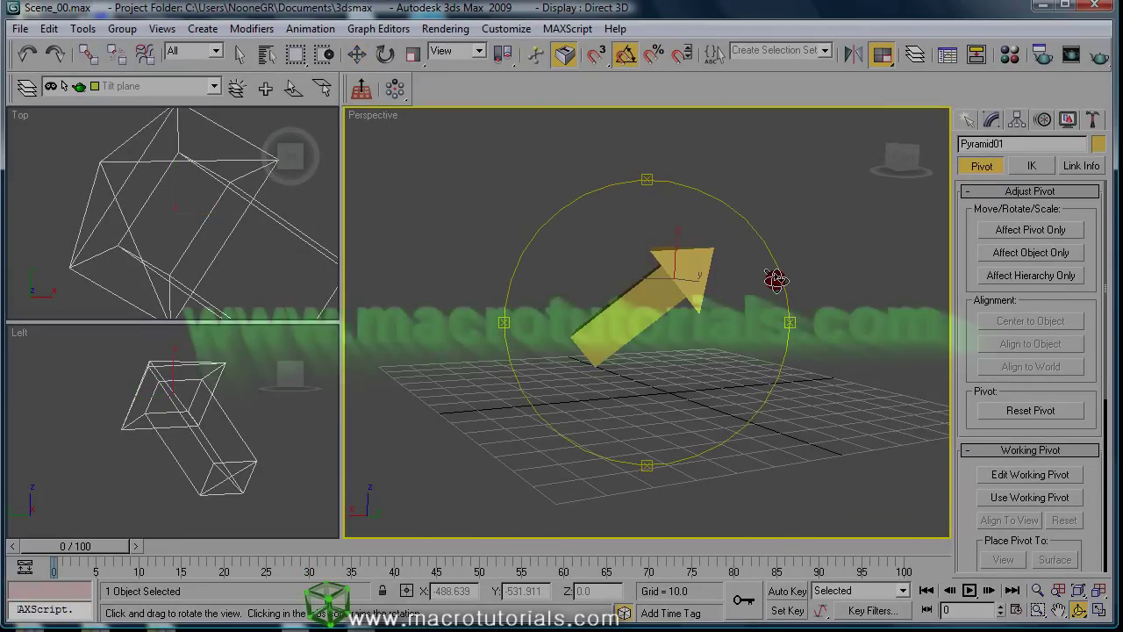